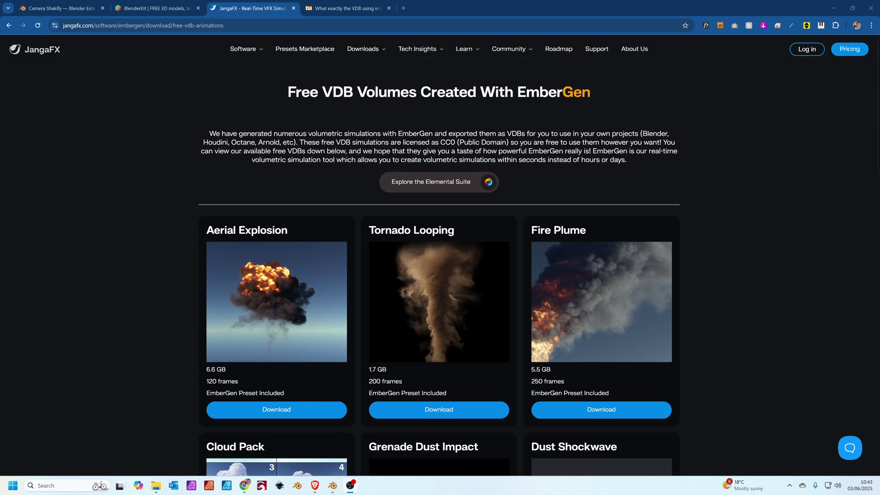
Scroll JangaFX's free VDB cards past Small Camp Fire to the 661 MB Ground Explosion card
{"action": "scroll", "coordinate": [742, 194], "scroll_direction": "down", "scroll_amount": 13}
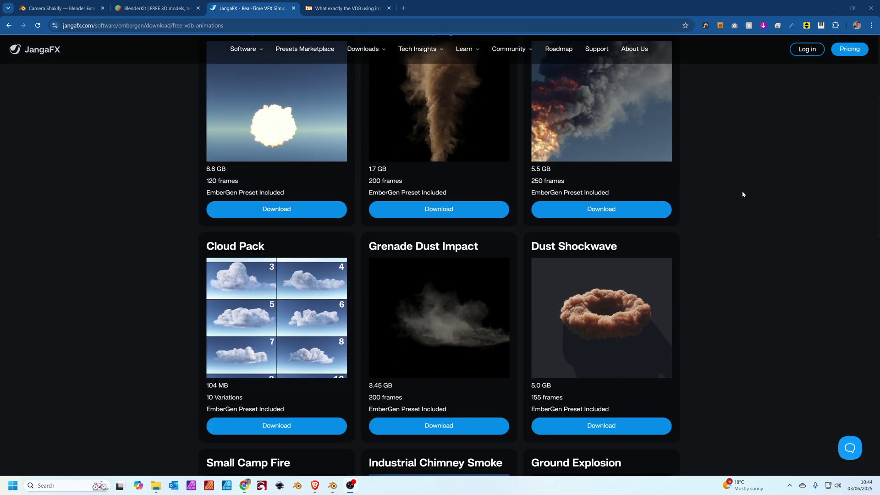
{"action": "scroll", "coordinate": [742, 194], "scroll_direction": "down", "scroll_amount": 4}
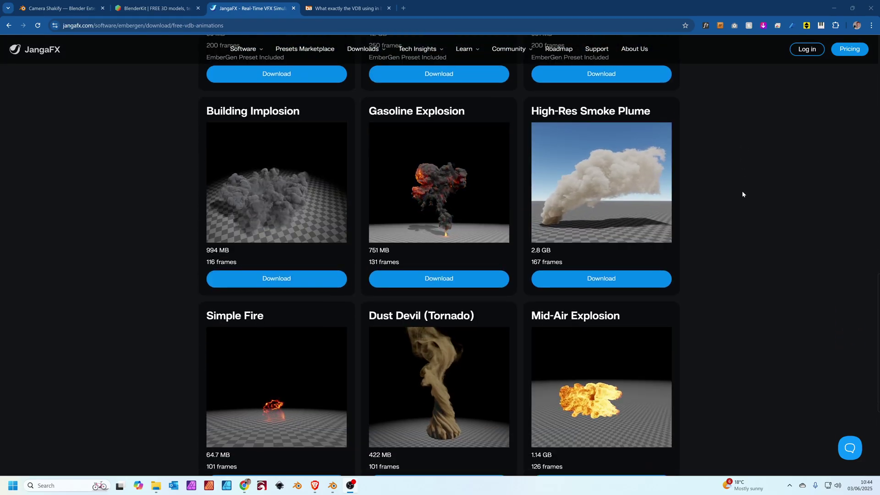
{"action": "scroll", "coordinate": [743, 194], "scroll_direction": "down", "scroll_amount": 3}
{"action": "scroll", "coordinate": [742, 194], "scroll_direction": "up", "scroll_amount": 5}
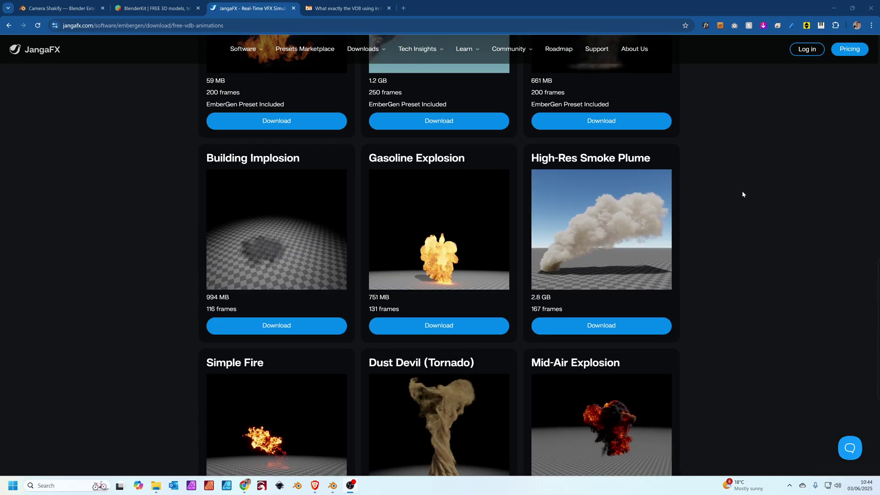
{"action": "scroll", "coordinate": [715, 156], "scroll_direction": "up", "scroll_amount": 16}
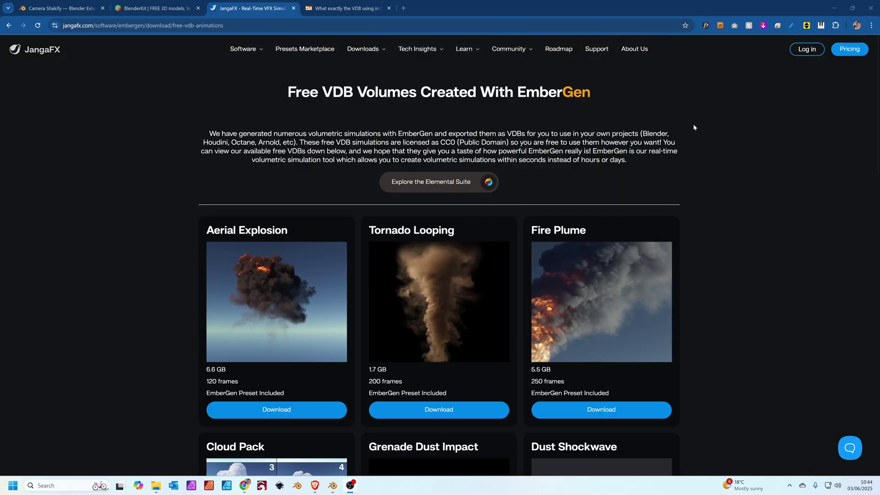
{"action": "scroll", "coordinate": [728, 135], "scroll_direction": "down", "scroll_amount": 4}
{"action": "scroll", "coordinate": [727, 138], "scroll_direction": "down", "scroll_amount": 5}
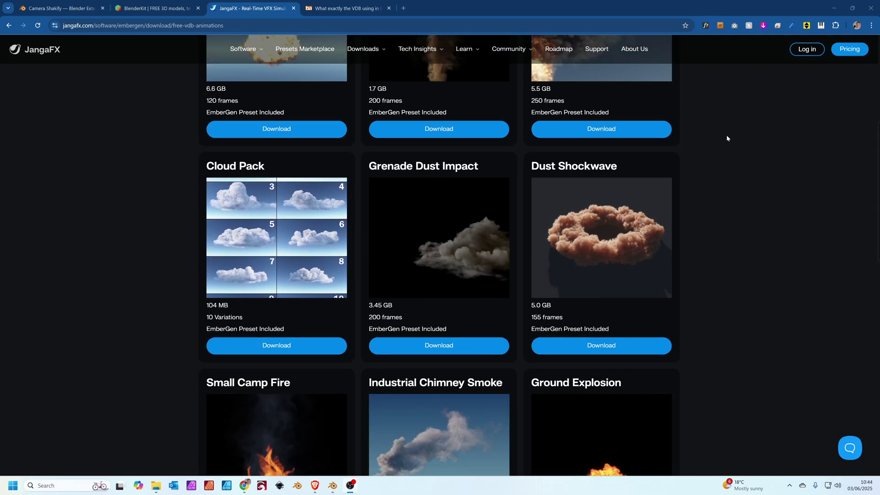
{"action": "scroll", "coordinate": [727, 138], "scroll_direction": "down", "scroll_amount": 2}
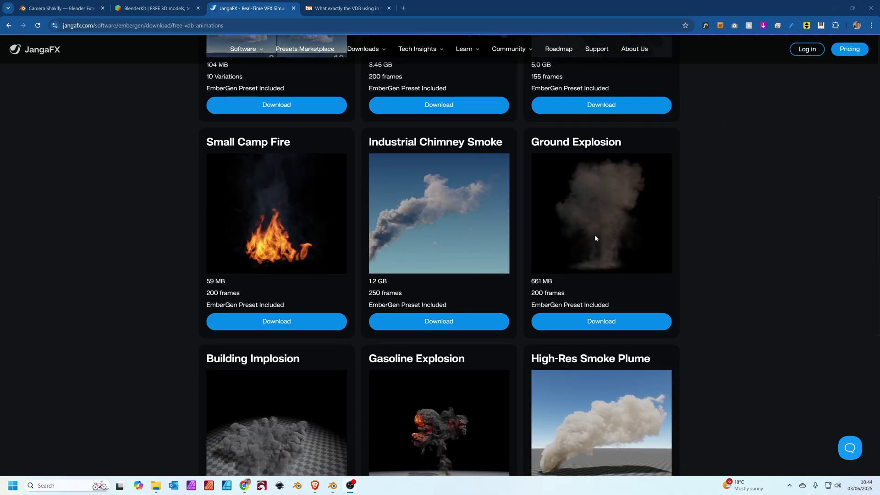
Download GroundExplosionVDB.zip (661.96 MB) from MediaFire and view the archive in File Explorer
{"action": "left_click", "coordinate": [609, 323]}
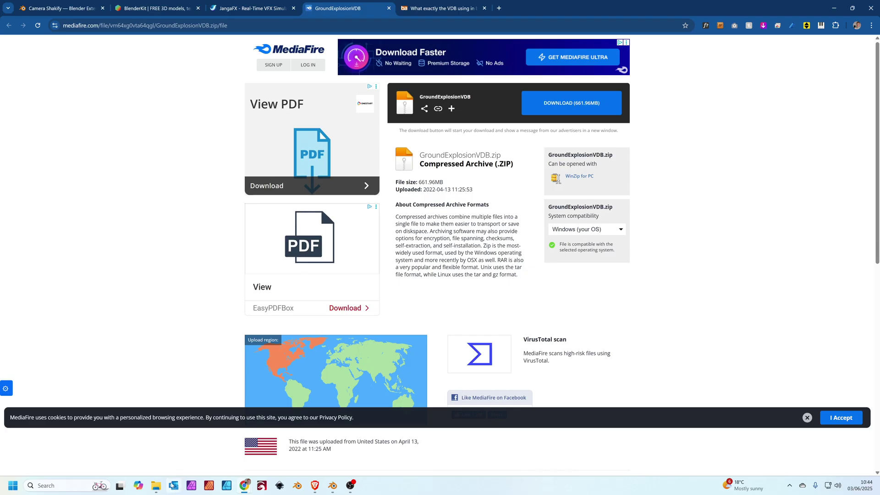
{"action": "left_click", "coordinate": [155, 486]}
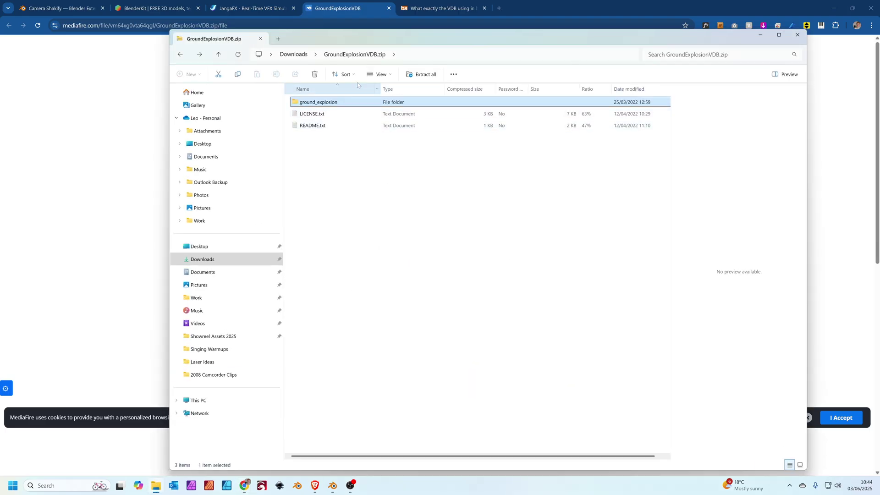
Preview the ground_explosion.mp4 clip from the ground_explosion folder, then close the player
{"action": "double_click", "coordinate": [329, 105]}
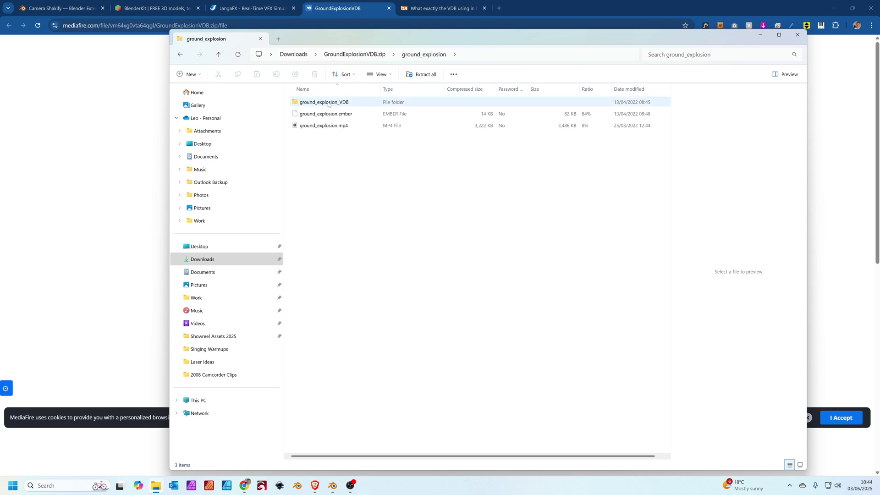
{"action": "left_click", "coordinate": [324, 129]}
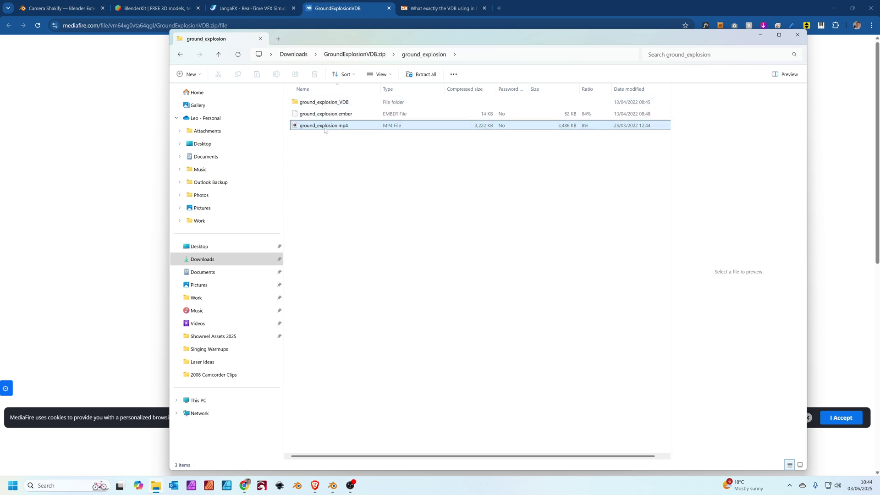
{"action": "double_click", "coordinate": [335, 127]}
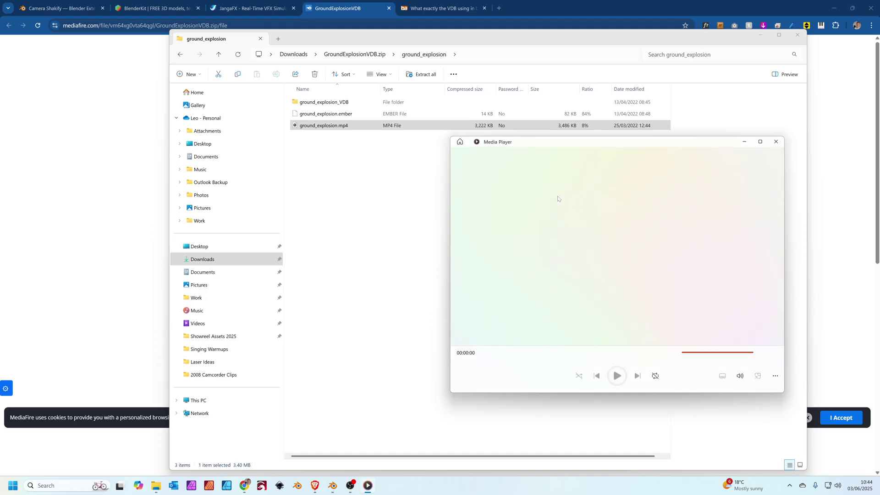
{"action": "key", "text": "alt+F4"}
Open the ground_explosion_VDB folder and browse its 200 .vdb frames
{"action": "double_click", "coordinate": [333, 102]}
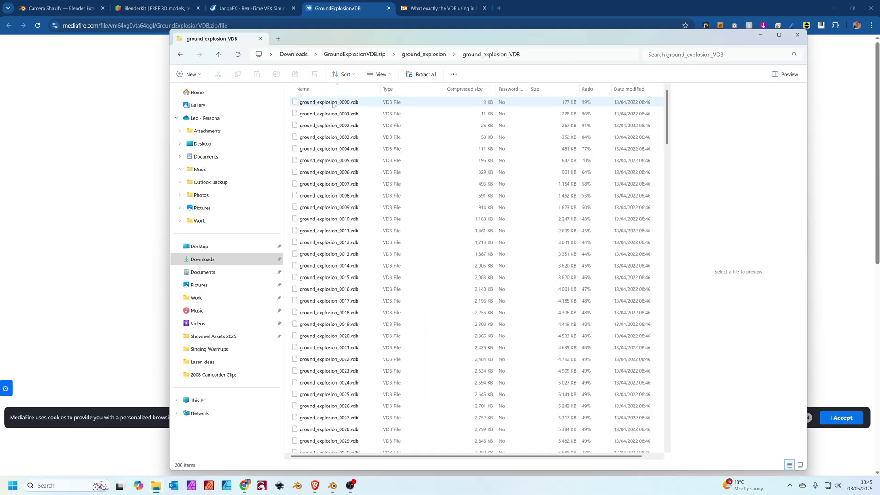
{"action": "left_click", "coordinate": [357, 107]}
{"action": "scroll", "coordinate": [367, 208], "scroll_direction": "down", "scroll_amount": 20}
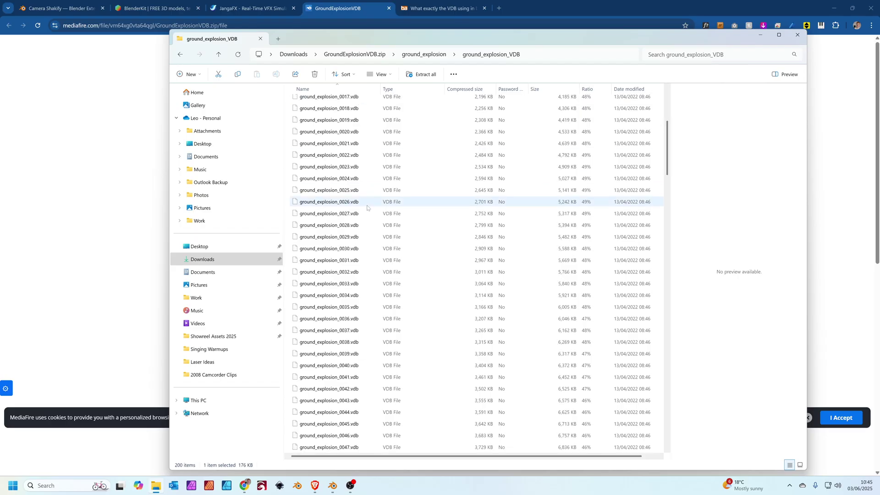
{"action": "scroll", "coordinate": [367, 207], "scroll_direction": "up", "scroll_amount": 20}
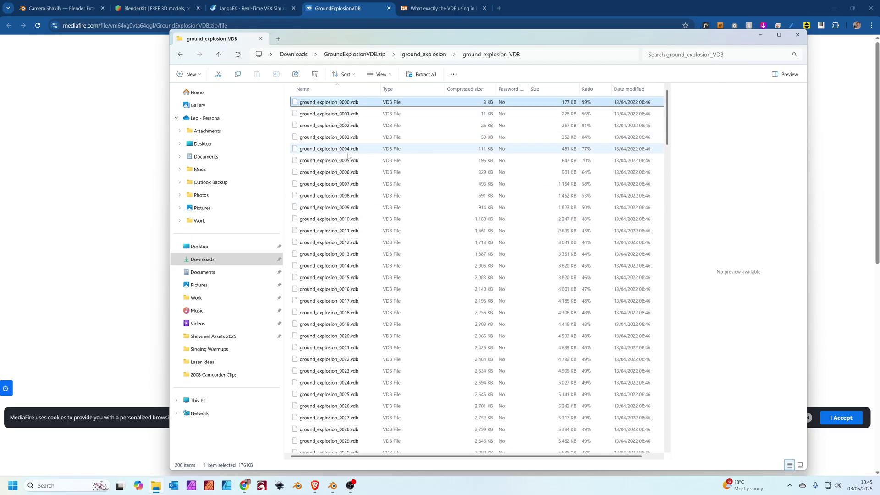
Select all and delete the default cube, camera and light, leaving an empty collection
{"action": "key", "text": "alt+Tab"}
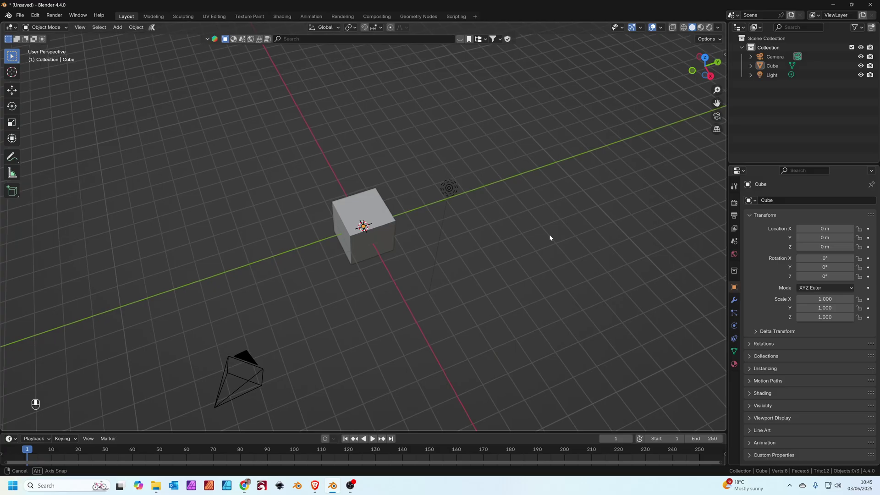
{"action": "middle_click_drag", "start_coordinate": [549, 235], "coordinate": [451, 267]}
{"action": "scroll", "coordinate": [135, 365], "scroll_direction": "up", "scroll_amount": 2}
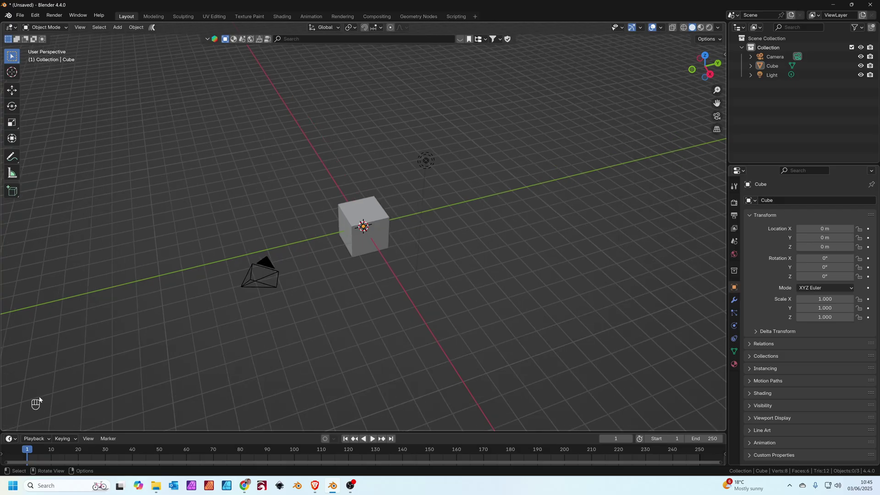
{"action": "key", "text": "a"}
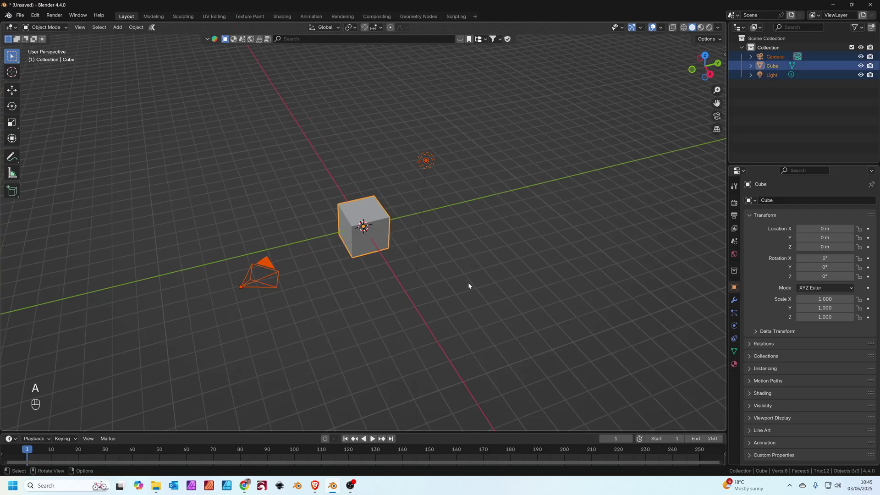
{"action": "middle_click_drag", "start_coordinate": [468, 282], "coordinate": [479, 267]}
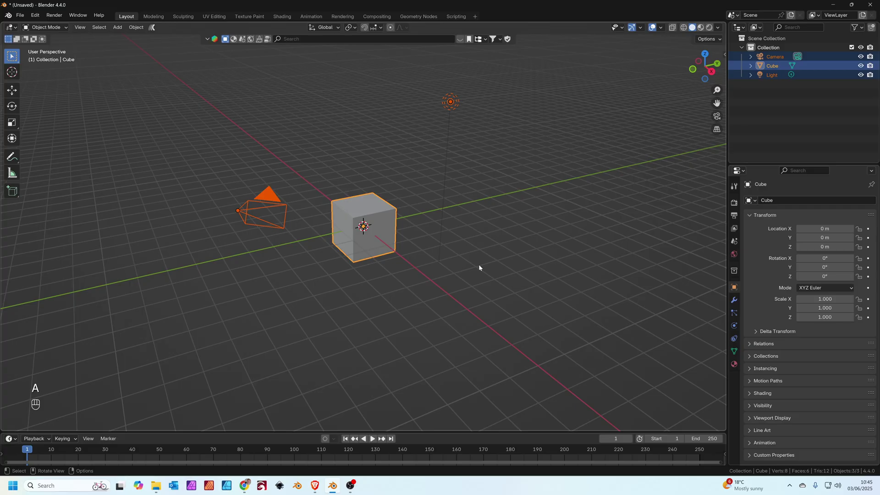
{"action": "key", "text": "x"}
{"action": "left_click", "coordinate": [479, 267]}
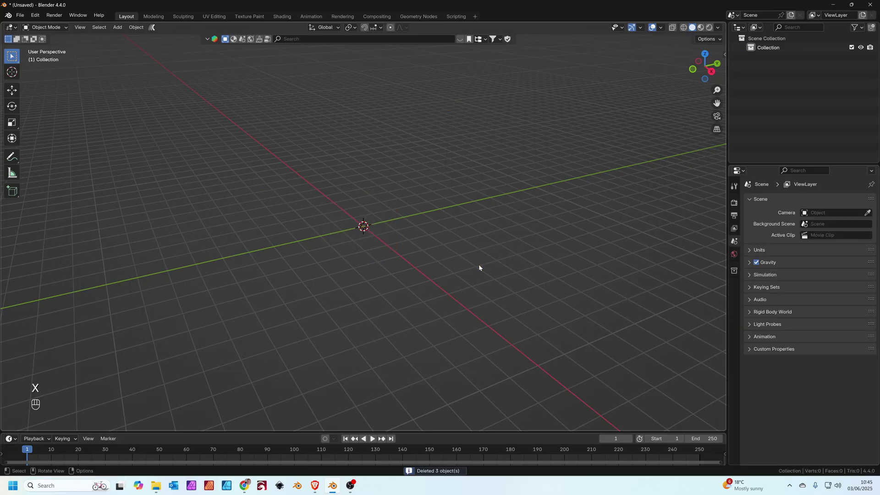
Import every VDB frame in Downloads\Explosion as one OpenVDB volume, ground_explosion_0000
{"action": "key", "text": "shift+a"}
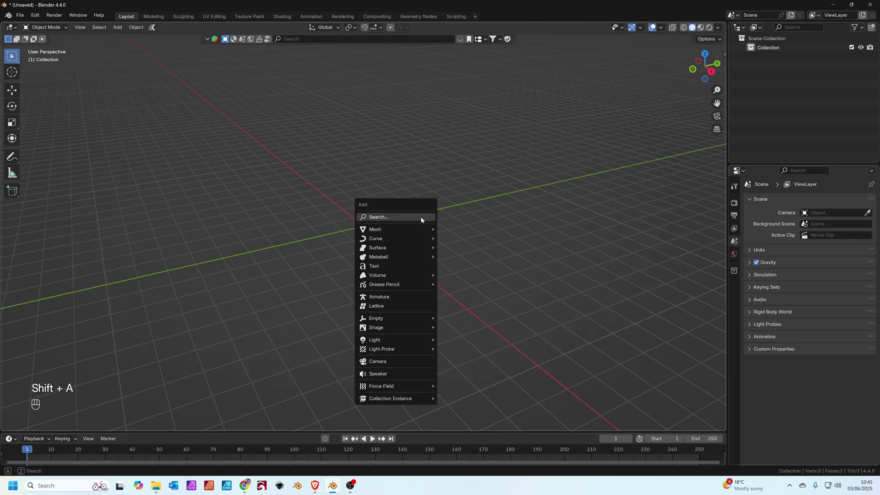
{"action": "mouse_move", "coordinate": [398, 279]}
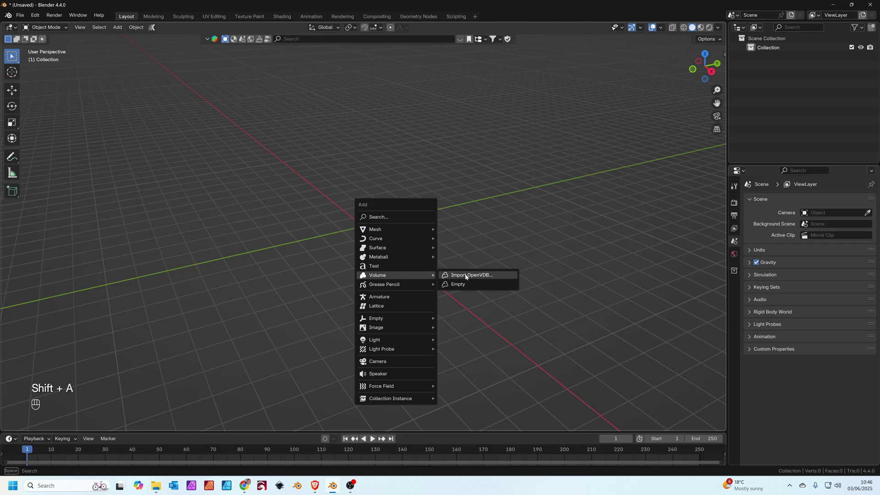
{"action": "left_click", "coordinate": [494, 274]}
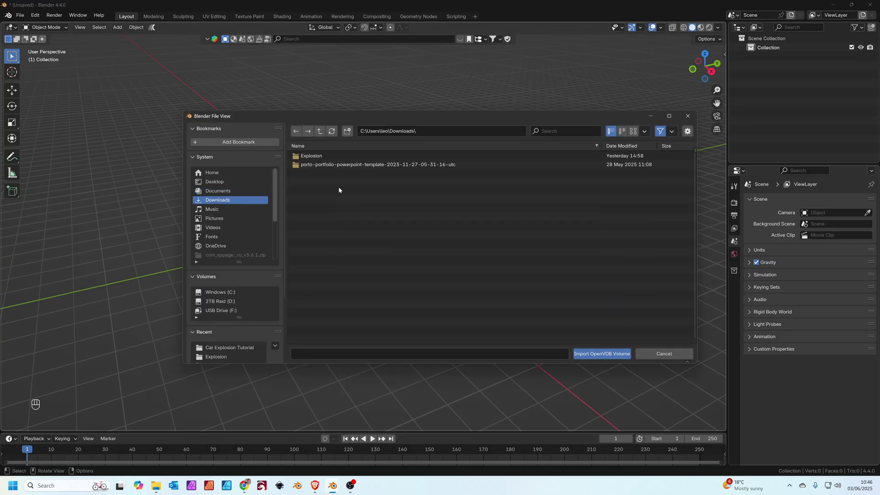
{"action": "double_click", "coordinate": [321, 156]}
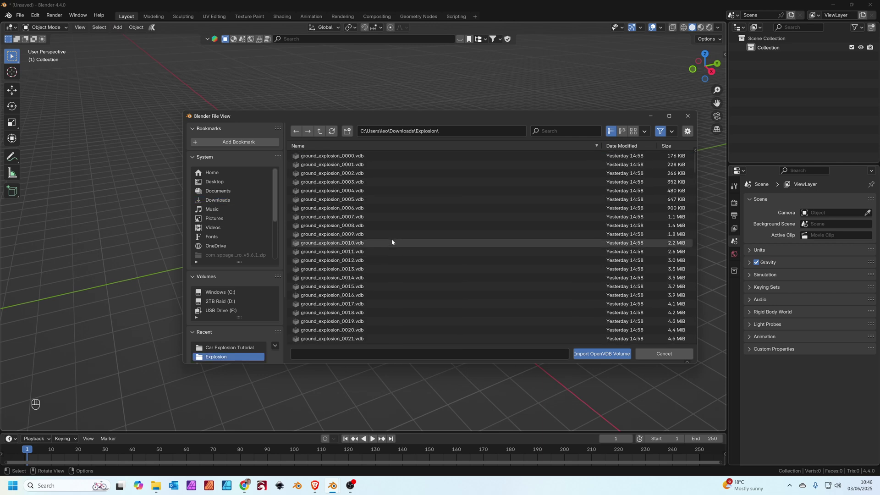
{"action": "key", "text": "a"}
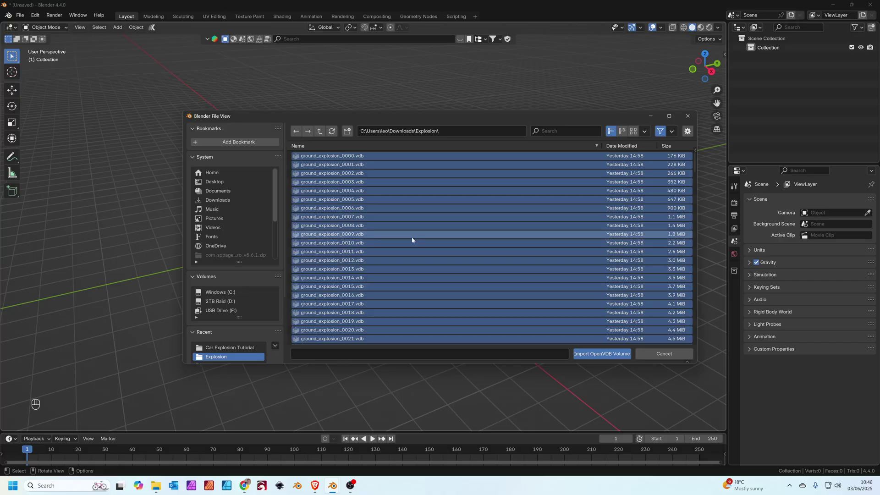
{"action": "left_click", "coordinate": [603, 353]}
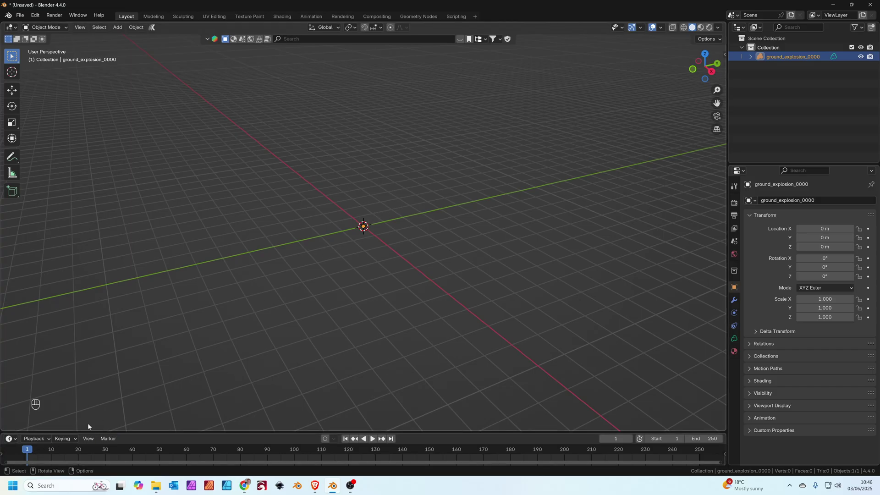
Scrub through the explosion frames, then scale the volume down to 0.09
{"action": "left_click_drag", "start_coordinate": [45, 451], "coordinate": [284, 446]}
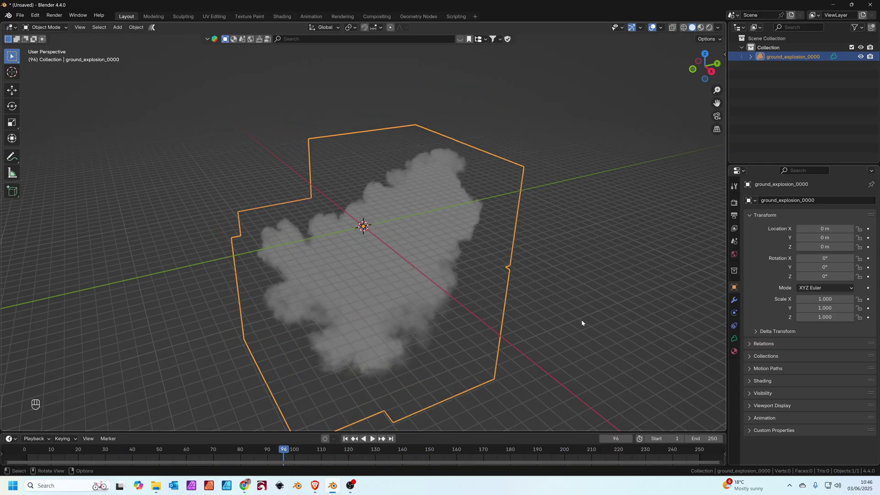
{"action": "middle_click_drag", "start_coordinate": [581, 320], "coordinate": [576, 302]}
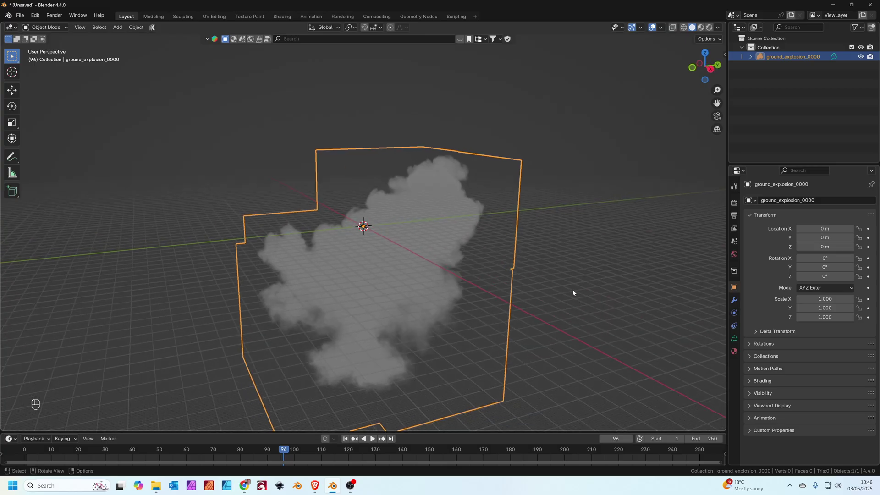
{"action": "key", "text": "s"}
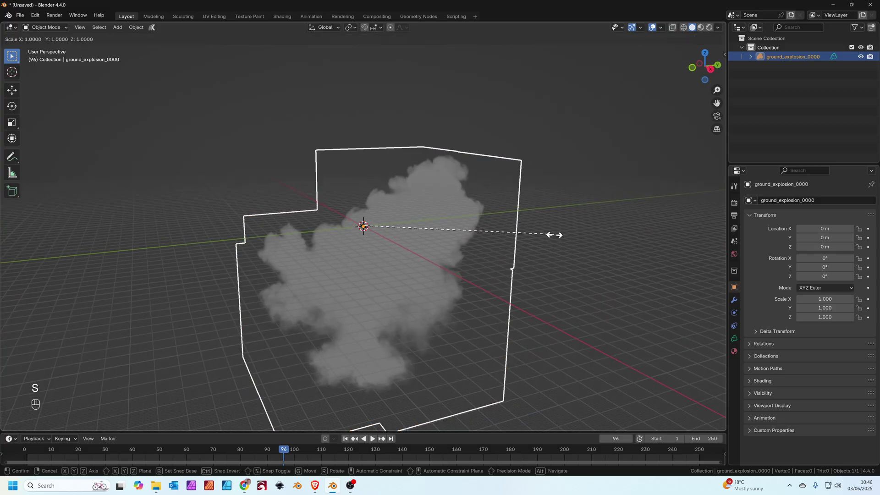
{"action": "type", "text": "0."}
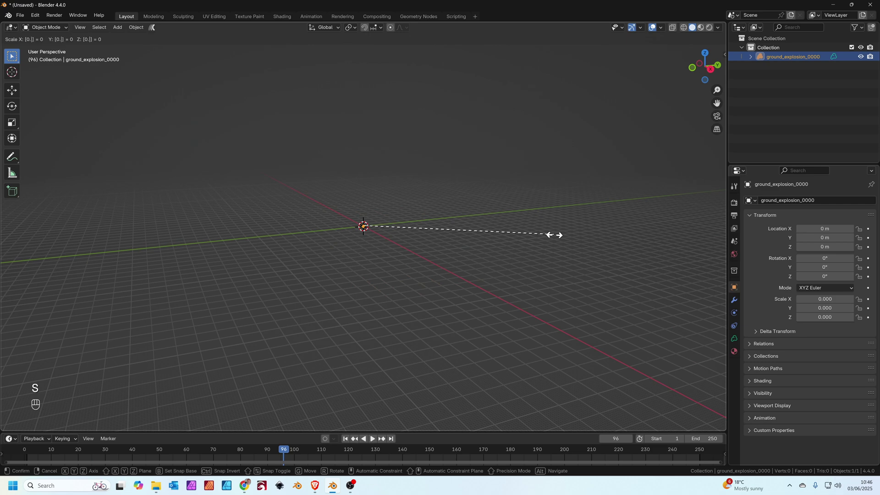
{"action": "type", "text": "09"}
{"action": "key", "text": "Return"}
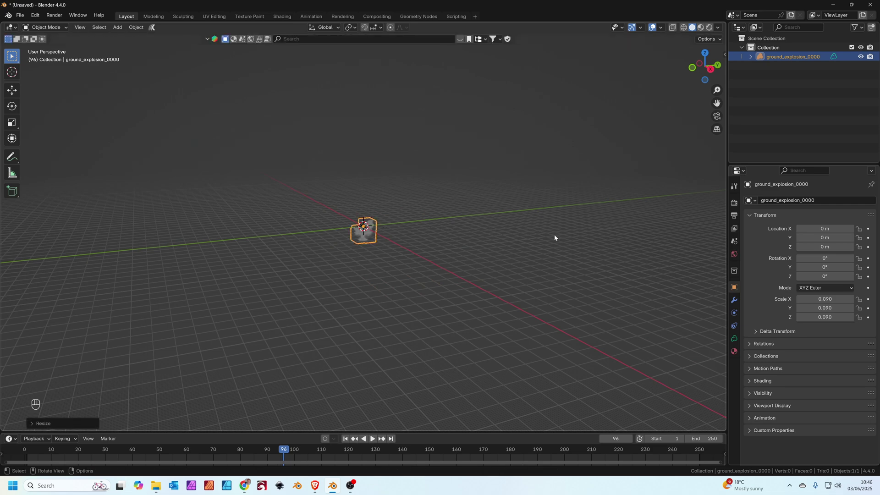
Frame the volume, play the animation and stop at frame 114 to inspect the smoke
{"action": "key", "text": "KP_Decimal"}
{"action": "scroll", "coordinate": [352, 269], "scroll_direction": "down", "scroll_amount": 3}
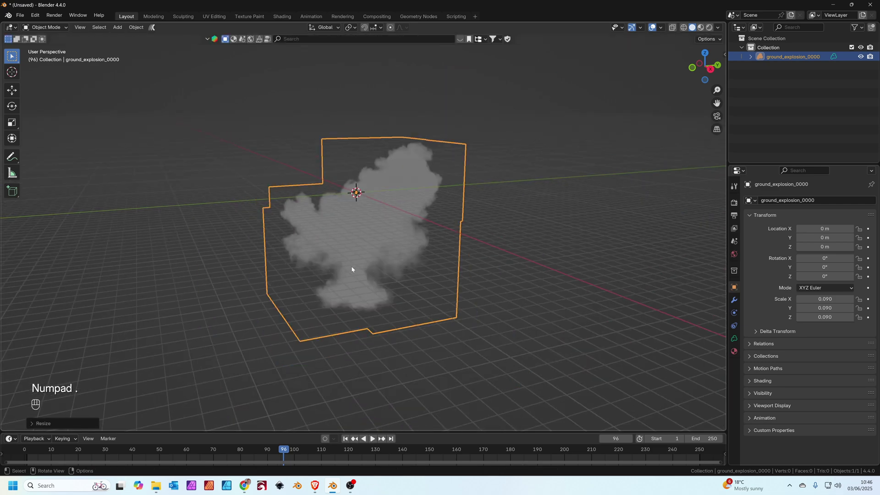
{"action": "mouse_move", "coordinate": [283, 449]}
{"action": "left_mouse_down"}
{"action": "mouse_move", "coordinate": [61, 449]}
{"action": "mouse_move", "coordinate": [294, 449]}
{"action": "left_mouse_up"}
{"action": "key", "text": "space"}
{"action": "mouse_move", "coordinate": [492, 237]}
{"action": "middle_mouse_down"}
{"action": "mouse_move", "coordinate": [544, 230]}
{"action": "mouse_move", "coordinate": [500, 243]}
{"action": "middle_mouse_up"}
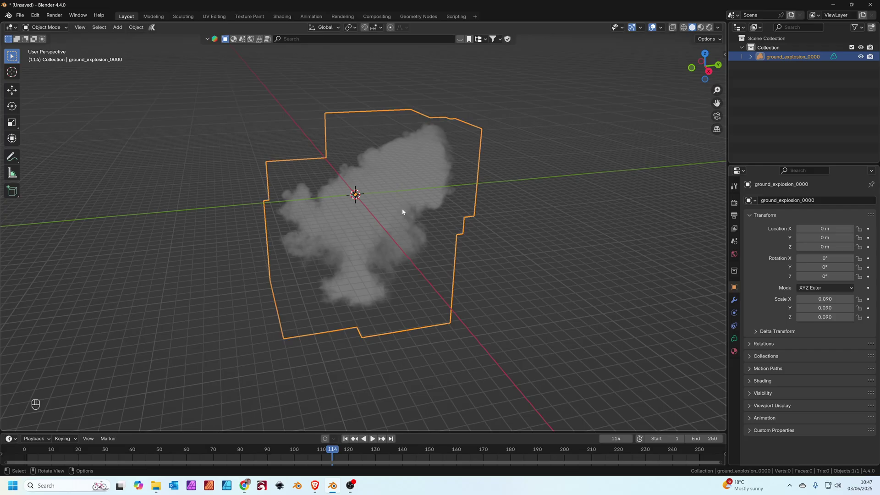
Add a new material to the volume and name it Explosion
{"action": "left_click", "coordinate": [734, 351]}
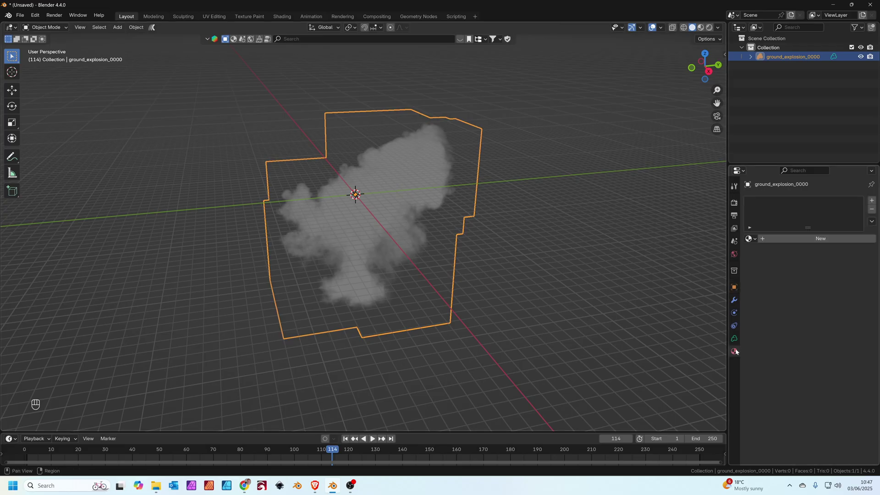
{"action": "double_click", "coordinate": [781, 239]}
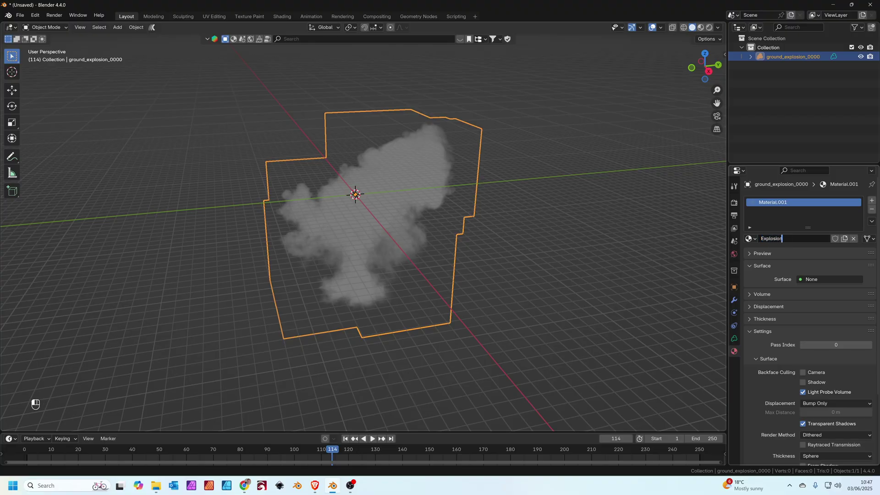
{"action": "key", "text": "Return"}
Reselect the volume and show its Object Data density and flames grids and OpenVDB sequence
{"action": "left_click", "coordinate": [401, 185]}
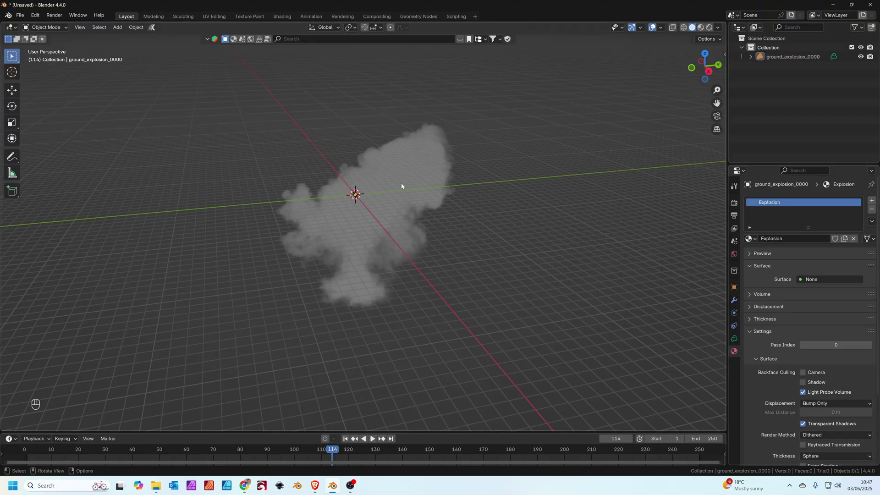
{"action": "left_click", "coordinate": [402, 186]}
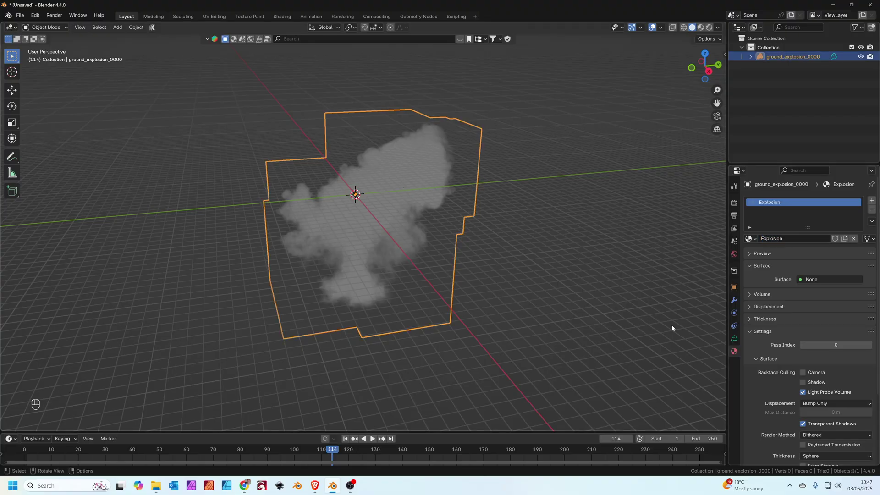
{"action": "left_click", "coordinate": [735, 339]}
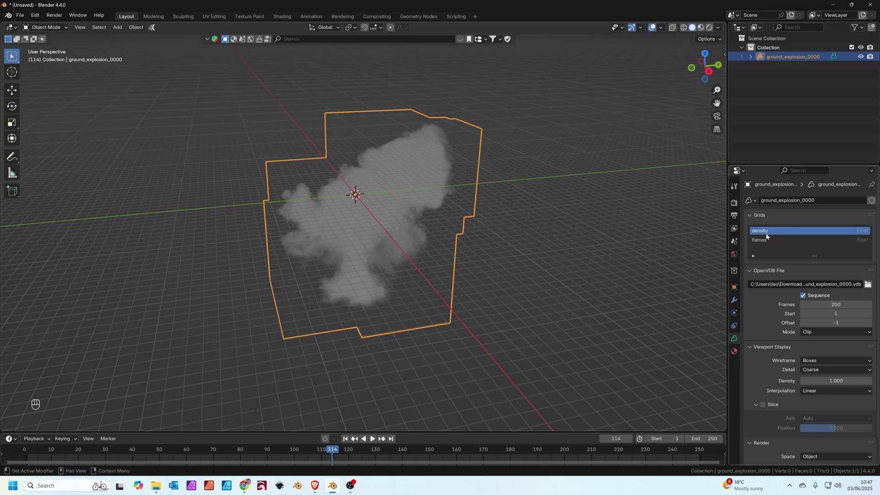
{"action": "middle_click_drag", "start_coordinate": [638, 245], "coordinate": [520, 245]}
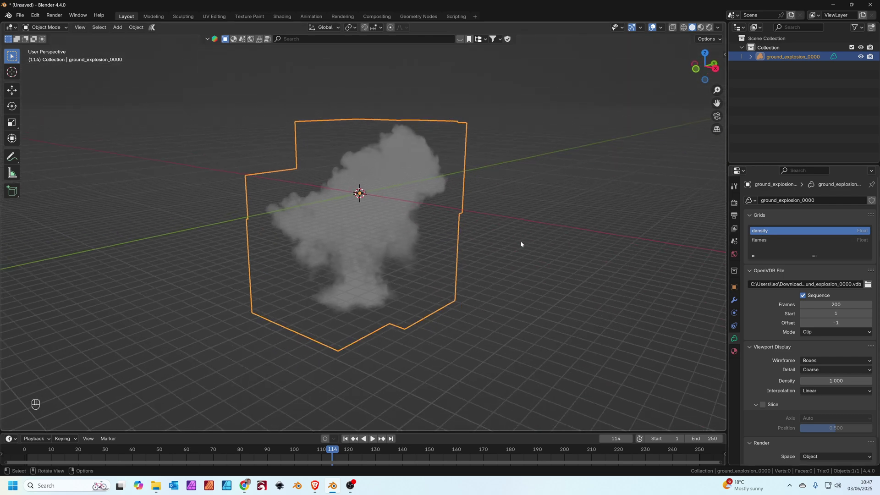
In the Shading workspace, set the Principled Volume density to 0.2
{"action": "left_click", "coordinate": [282, 17]}
{"action": "scroll", "coordinate": [521, 330], "scroll_direction": "down", "scroll_amount": 3}
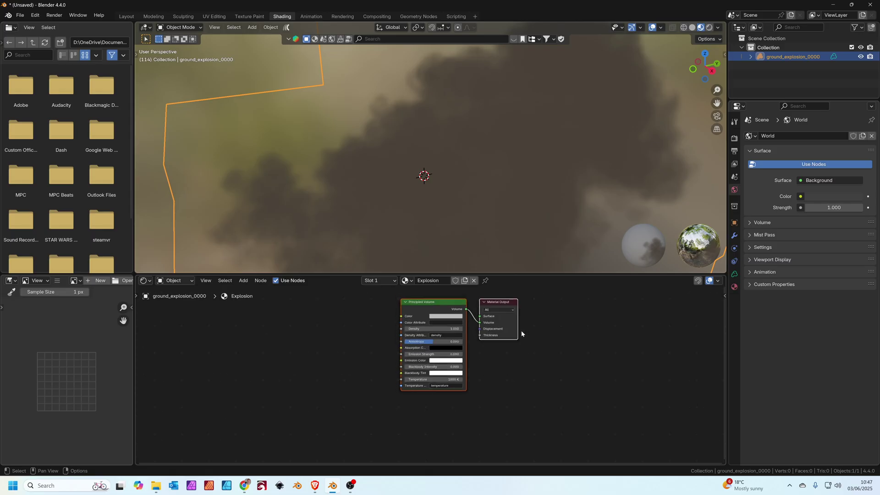
{"action": "scroll", "coordinate": [527, 332], "scroll_direction": "up", "scroll_amount": 2}
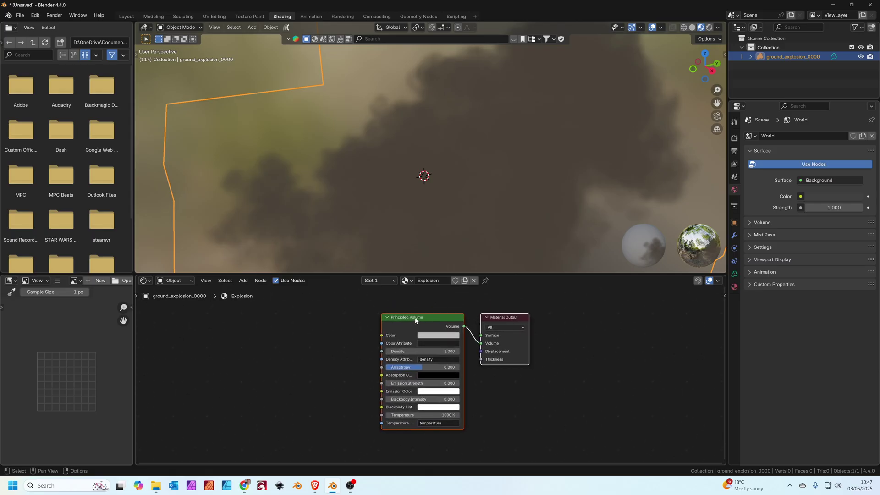
{"action": "scroll", "coordinate": [472, 208], "scroll_direction": "down", "scroll_amount": 5}
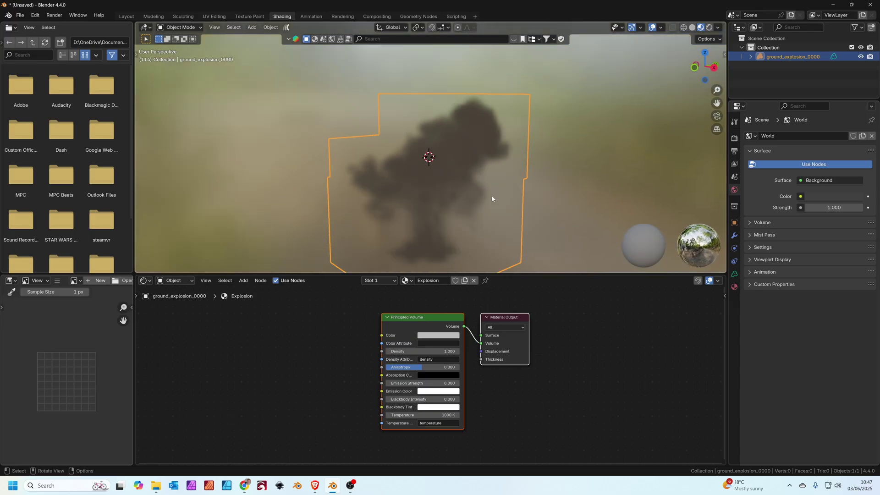
{"action": "scroll", "coordinate": [469, 339], "scroll_direction": "up", "scroll_amount": 2}
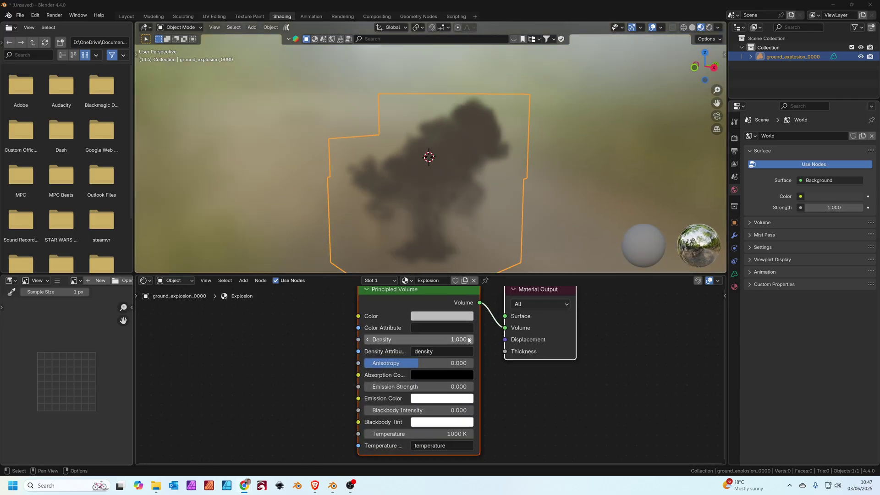
{"action": "left_click", "coordinate": [468, 339]}
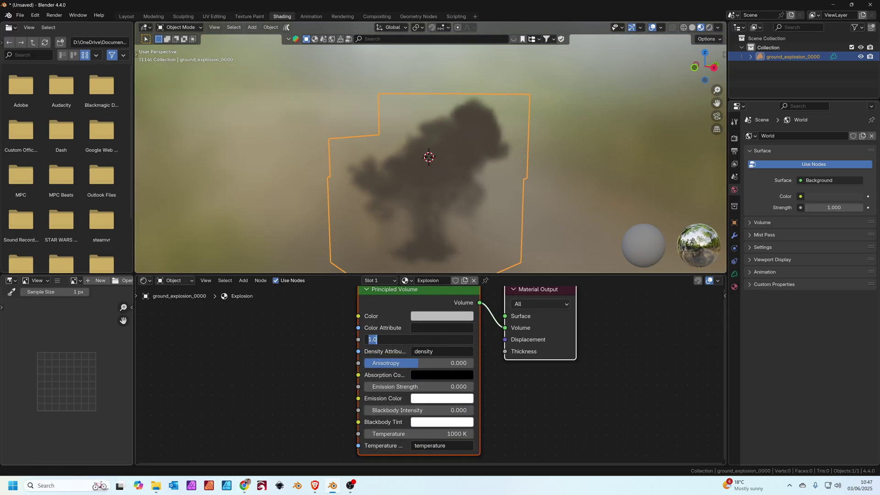
{"action": "key", "text": "Return"}
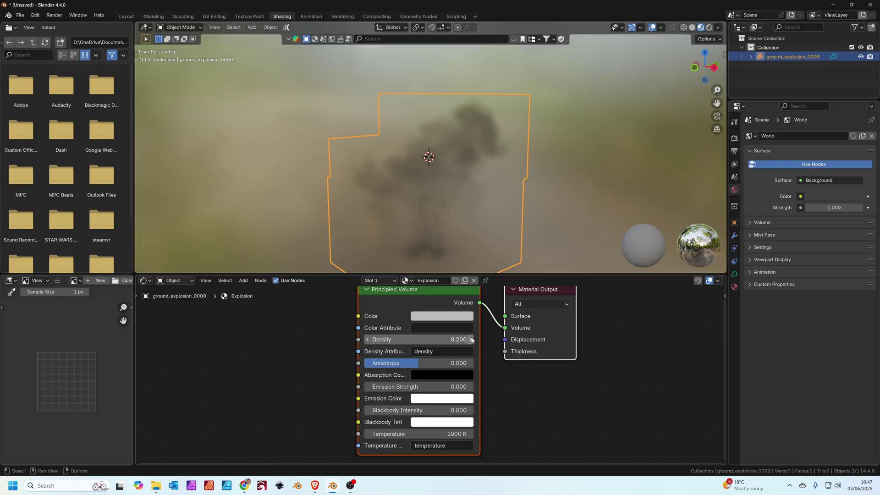
Set Blackbody Intensity to 1.0 and Temperature to 500 K
{"action": "left_click_drag", "start_coordinate": [413, 410], "coordinate": [434, 410]}
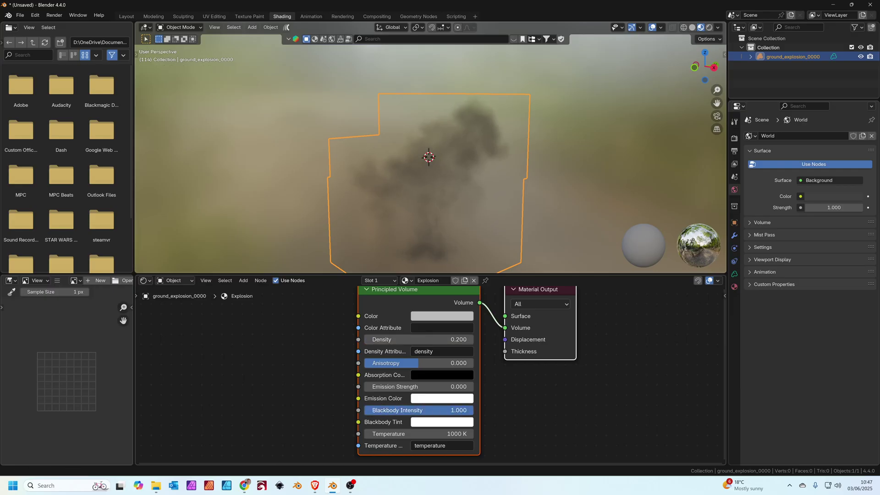
{"action": "left_click", "coordinate": [463, 433]}
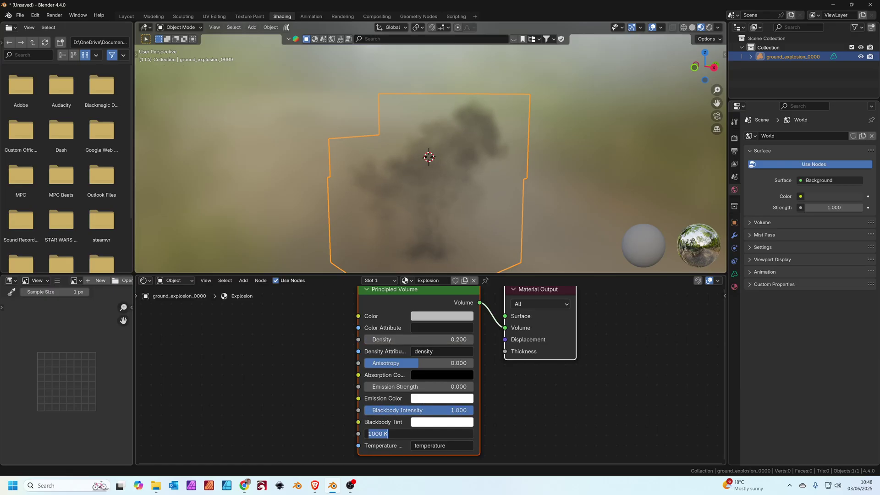
{"action": "type", "text": "500"}
{"action": "key", "text": "Return"}
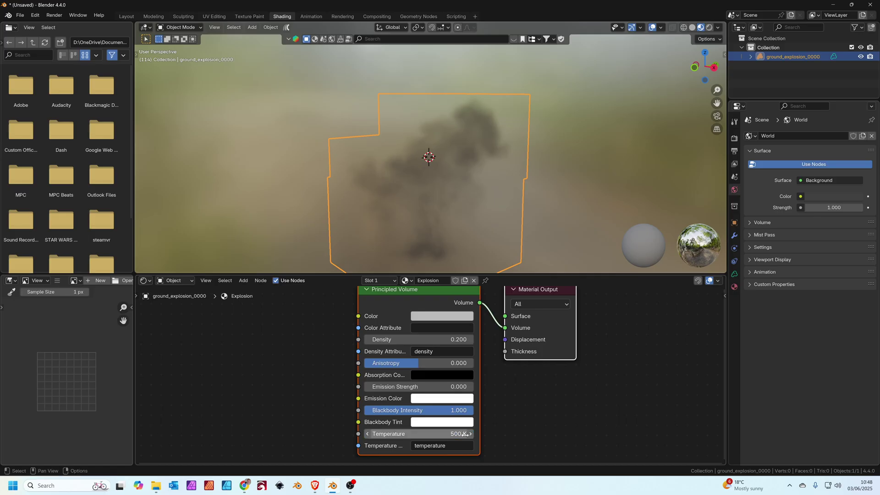
{"action": "left_click", "coordinate": [430, 445]}
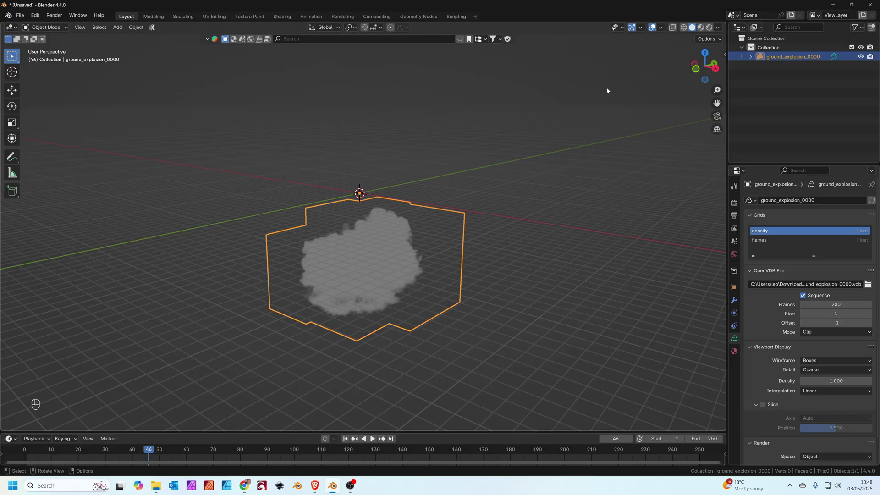
Switch the viewport to Rendered shading and render with Cycles on GPU Compute
{"action": "left_click", "coordinate": [709, 28]}
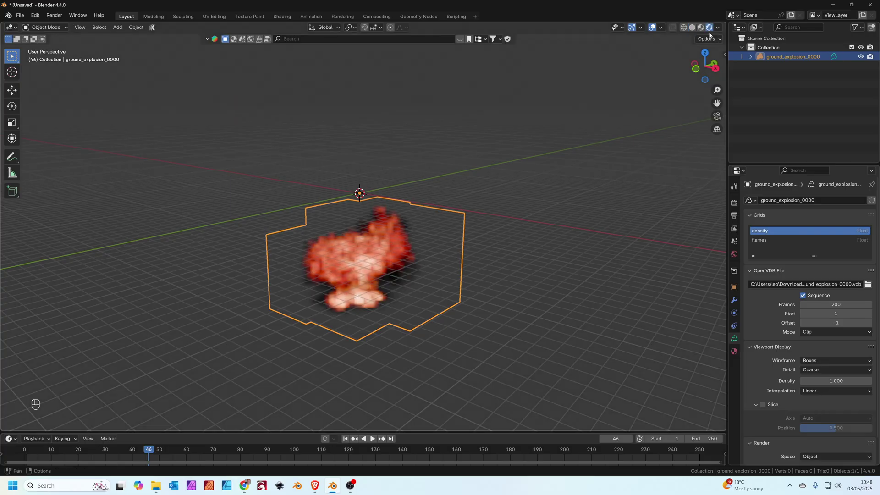
{"action": "left_click", "coordinate": [735, 202]}
{"action": "left_click", "coordinate": [824, 202]}
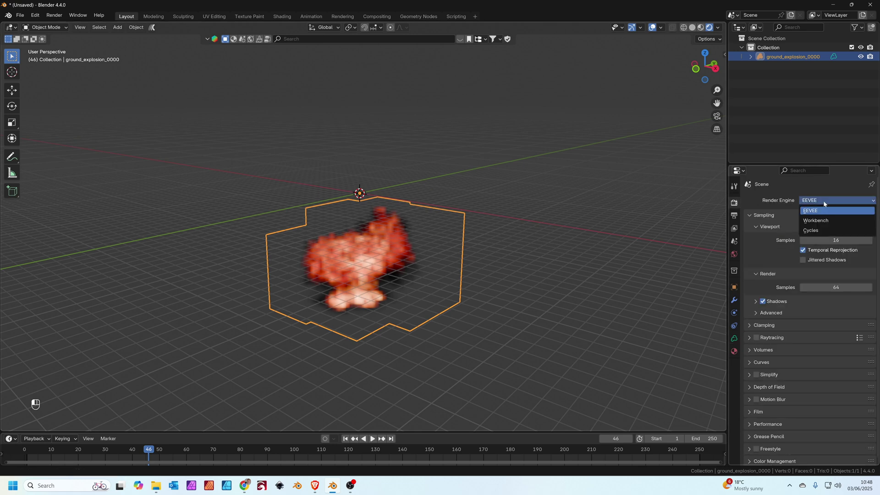
{"action": "left_click", "coordinate": [823, 231]}
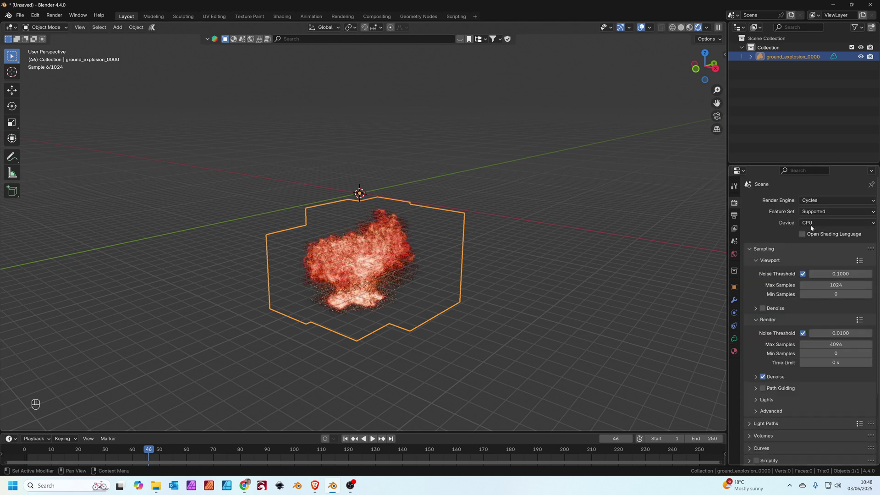
{"action": "left_click", "coordinate": [826, 223]}
{"action": "left_click", "coordinate": [811, 243]}
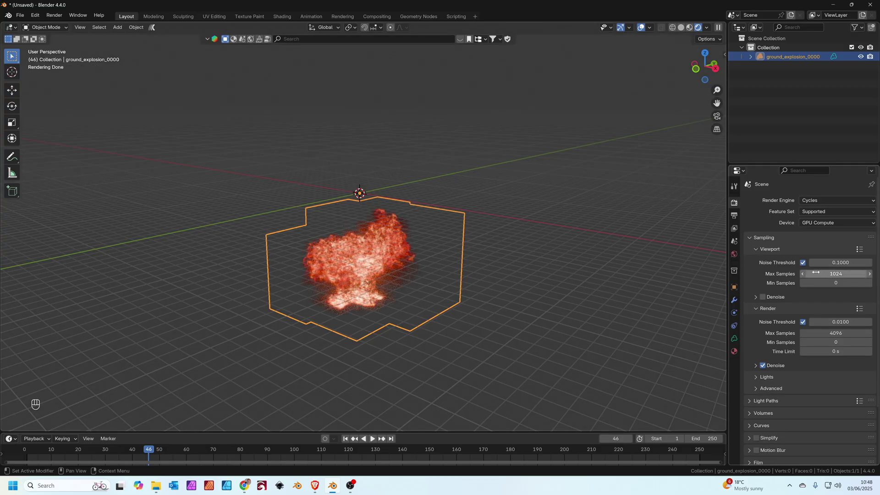
Cap viewport and render Max Samples at 32 and expand the denoising options
{"action": "double_click", "coordinate": [830, 273]}
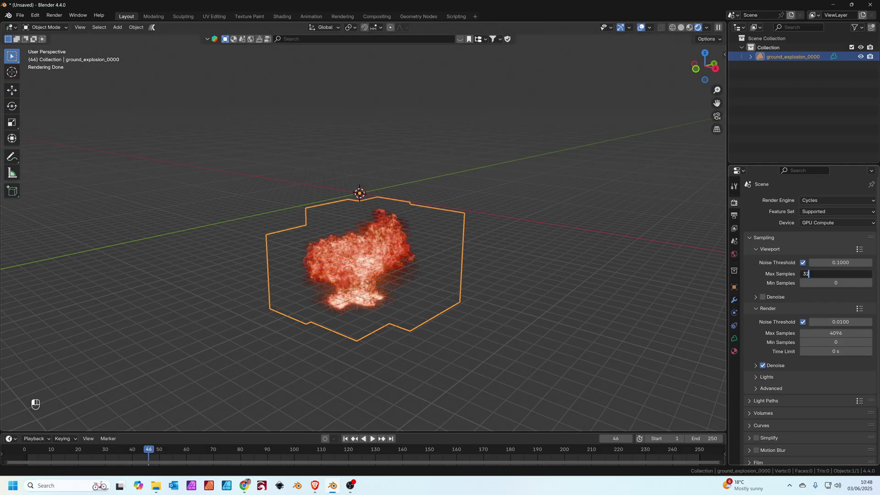
{"action": "key", "text": "Return"}
{"action": "double_click", "coordinate": [836, 333]}
{"action": "type", "text": "3"}
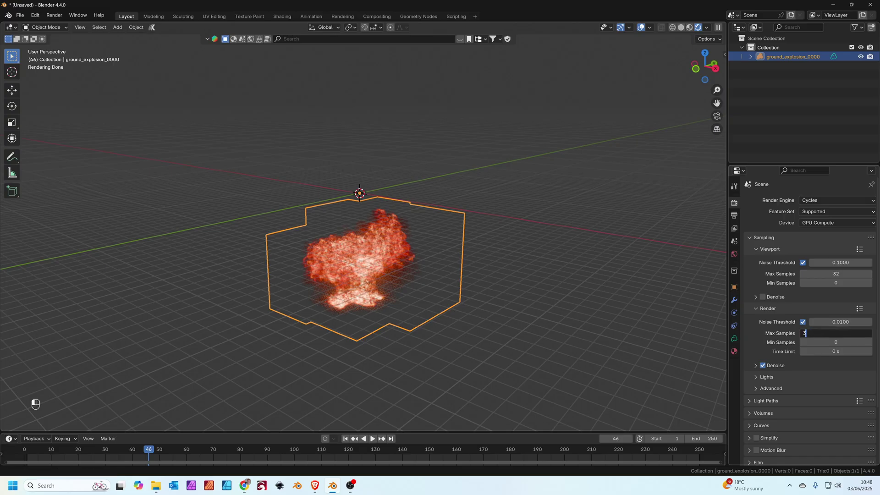
{"action": "type", "text": "2"}
{"action": "key", "text": "Return"}
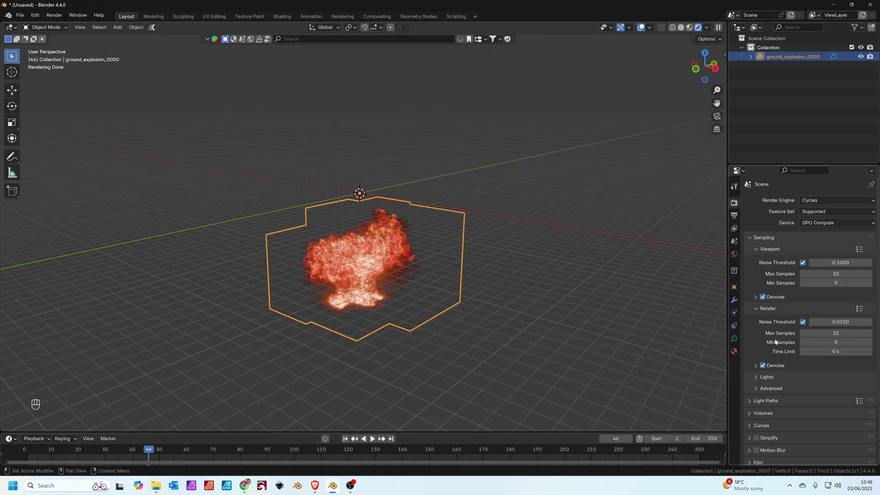
{"action": "left_click", "coordinate": [755, 365]}
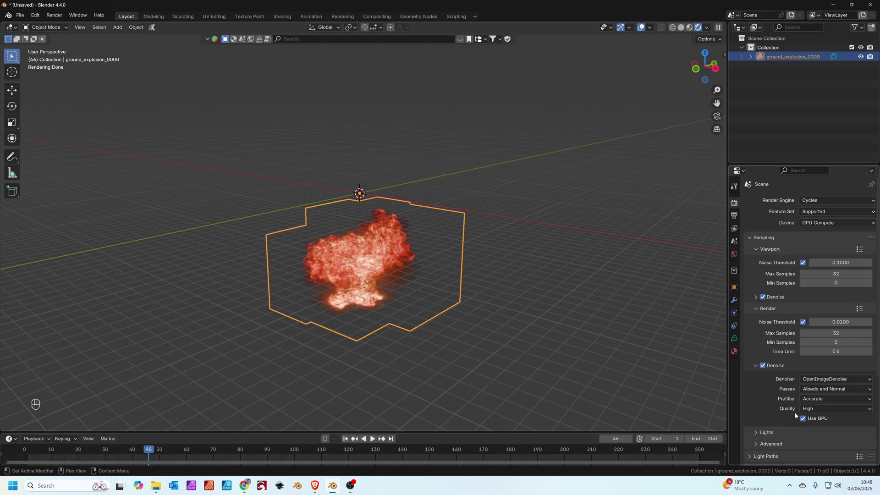
Collapse denoising, orbit to a low frontal view and scrub the explosion to frame 75
{"action": "left_click", "coordinate": [756, 366]}
{"action": "scroll", "coordinate": [430, 290], "scroll_direction": "up", "scroll_amount": 4}
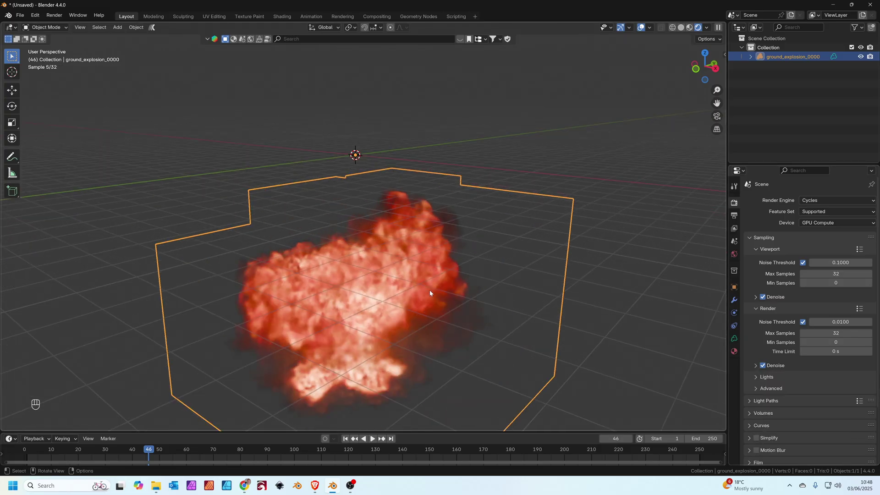
{"action": "middle_click_drag", "start_coordinate": [430, 290], "coordinate": [285, 425]}
{"action": "left_click_drag", "start_coordinate": [202, 454], "coordinate": [227, 460]}
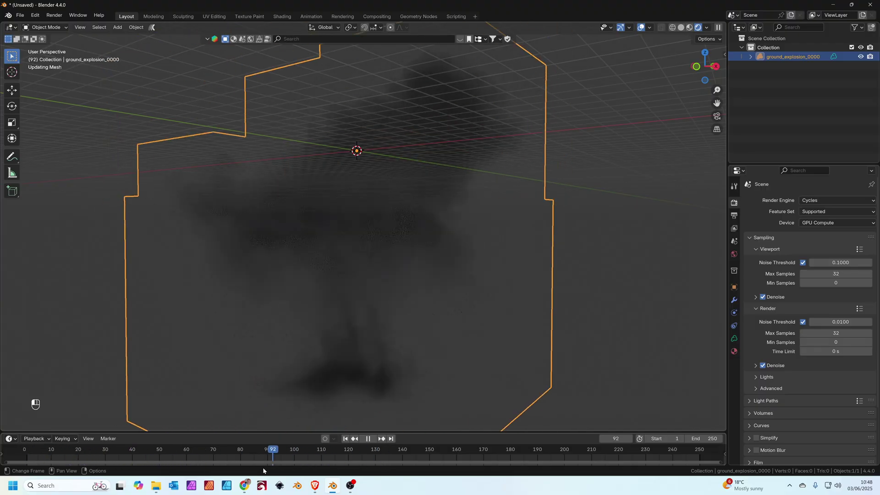
{"action": "middle_click_drag", "start_coordinate": [413, 275], "coordinate": [457, 262]}
{"action": "scroll", "coordinate": [457, 262], "scroll_direction": "down", "scroll_amount": 3}
Raise the explosion's Location Z to about 14.36 m so its base meets the ground
{"action": "key", "text": "n"}
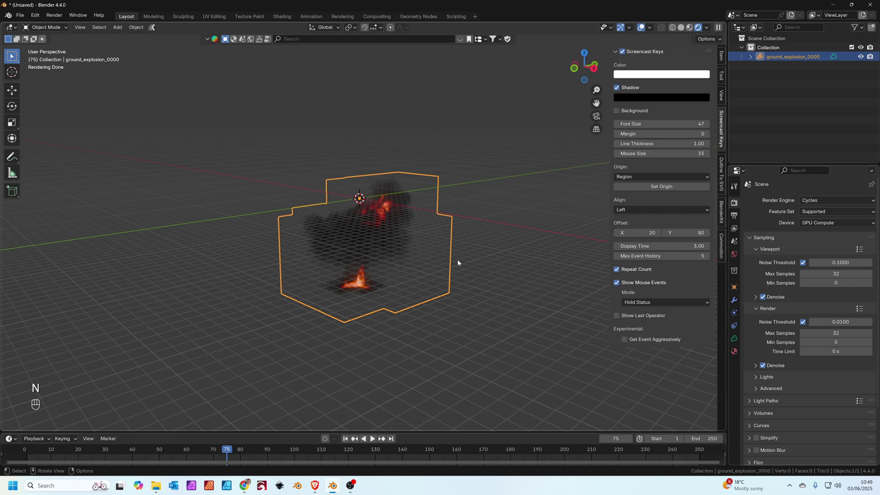
{"action": "left_click", "coordinate": [721, 56]}
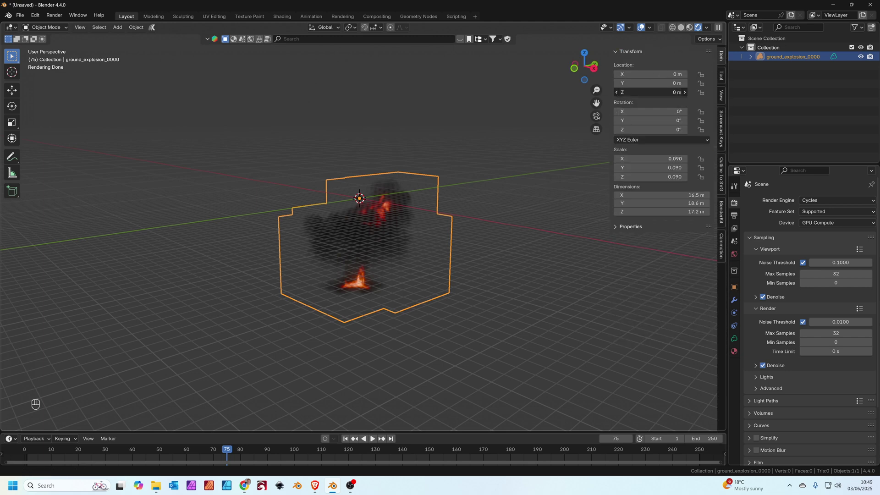
{"action": "left_click_drag", "start_coordinate": [660, 92], "coordinate": [701, 92]}
{"action": "key", "text": "KP_1"}
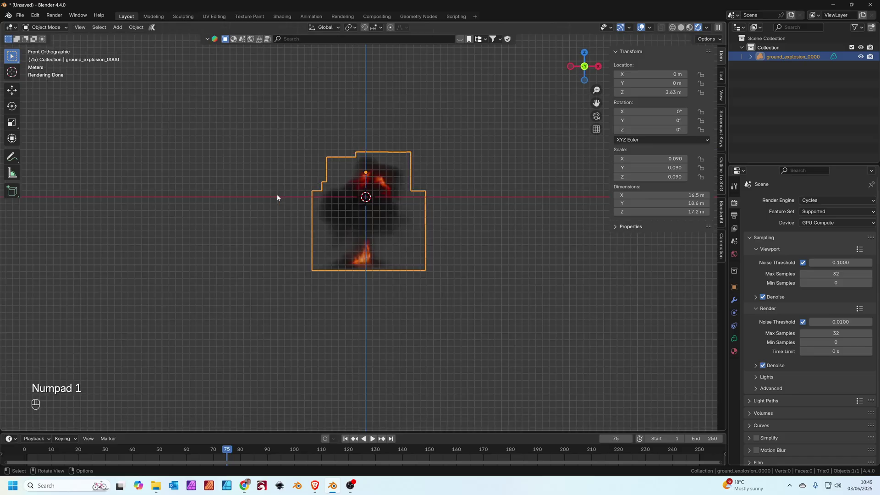
{"action": "left_click_drag", "start_coordinate": [660, 92], "coordinate": [767, 93]}
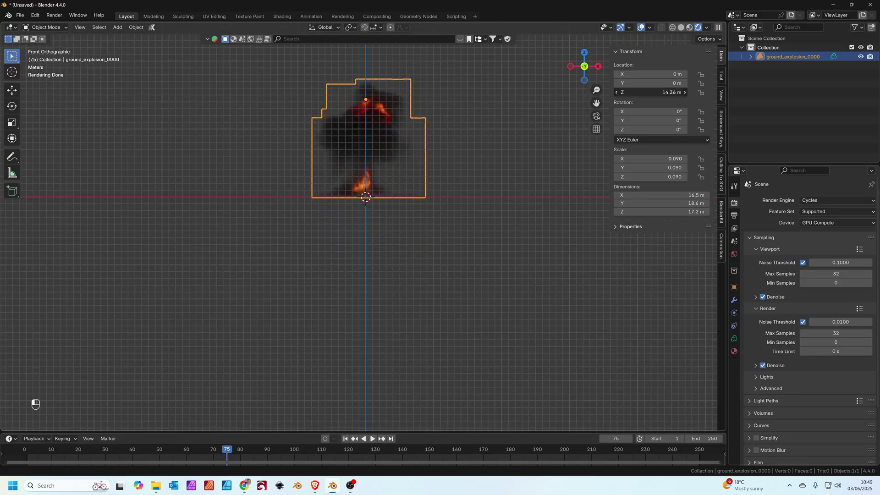
{"action": "middle_click_drag", "start_coordinate": [414, 167], "coordinate": [399, 192]}
{"action": "scroll", "coordinate": [456, 196], "scroll_direction": "up", "scroll_amount": 5}
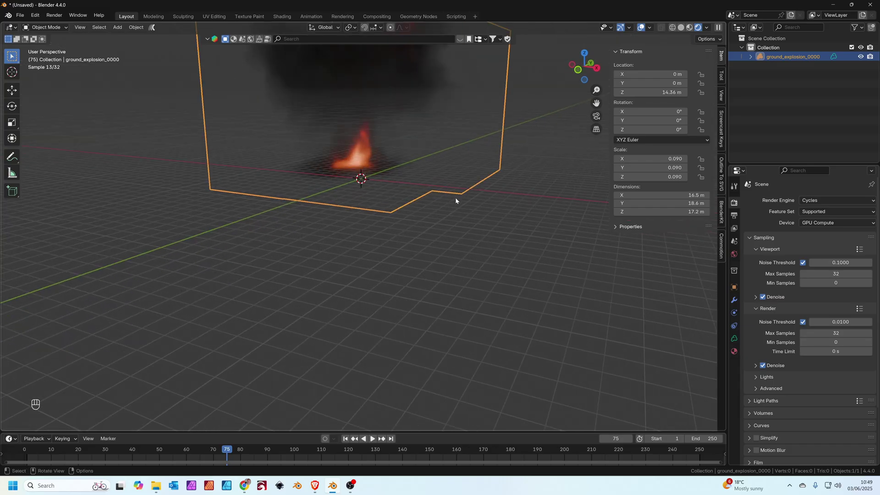
{"action": "scroll", "coordinate": [440, 198], "scroll_direction": "down", "scroll_amount": 6}
{"action": "scroll", "coordinate": [450, 205], "scroll_direction": "down", "scroll_amount": 2}
Move the animation to frame 48, deselect the explosion and open the BlenderKit sidebar panel
{"action": "middle_click_drag", "start_coordinate": [473, 205], "coordinate": [403, 222]}
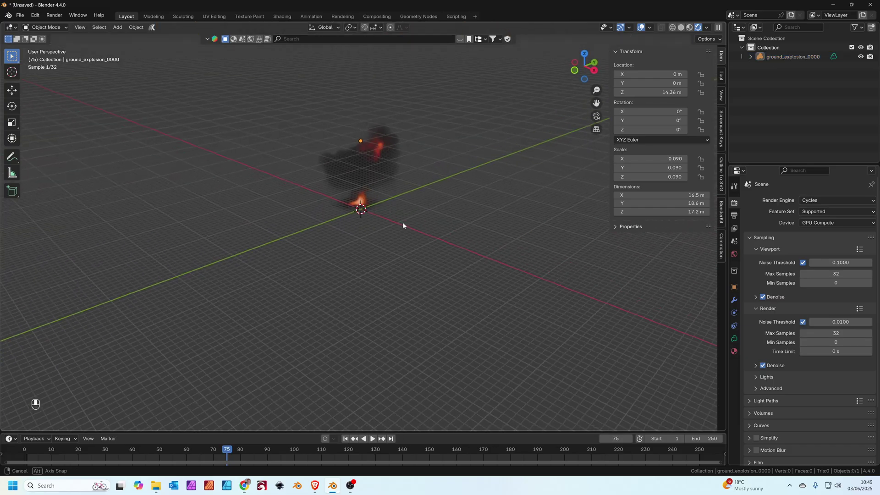
{"action": "scroll", "coordinate": [499, 176], "scroll_direction": "up", "scroll_amount": 3}
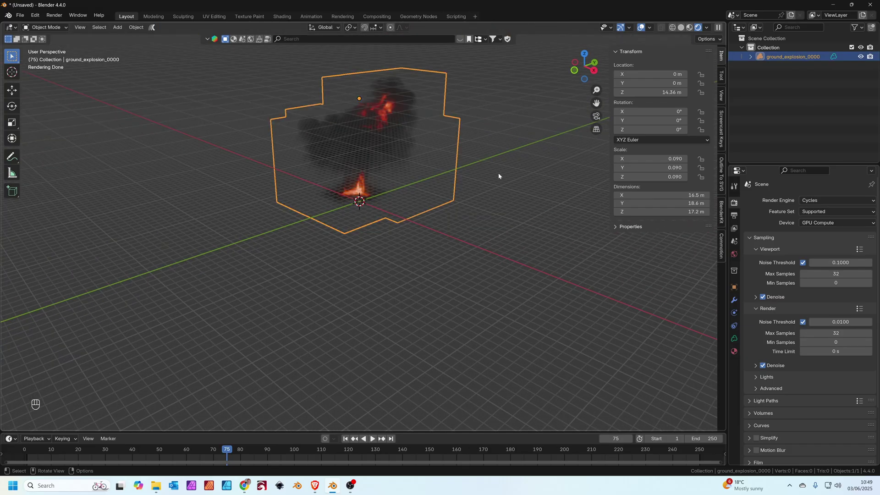
{"action": "scroll", "coordinate": [496, 180], "scroll_direction": "down", "scroll_amount": 20, "text": "alt"}
{"action": "middle_click_drag", "start_coordinate": [426, 222], "coordinate": [342, 363]}
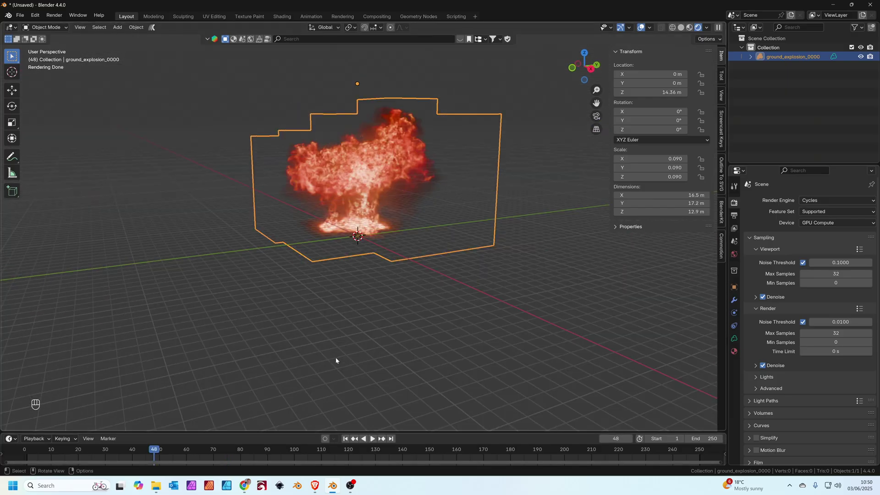
{"action": "scroll", "coordinate": [320, 330], "scroll_direction": "down", "scroll_amount": 3}
{"action": "middle_click_drag", "start_coordinate": [299, 302], "coordinate": [350, 292]}
{"action": "left_click", "coordinate": [349, 292]}
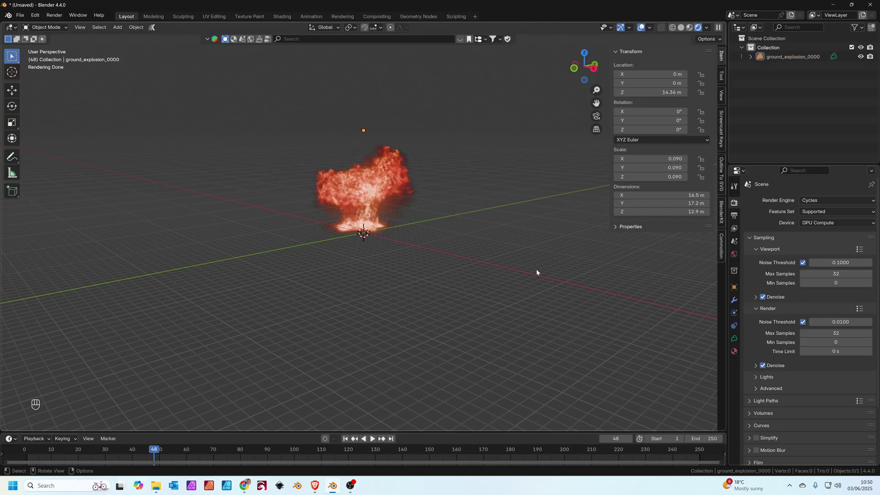
{"action": "left_click", "coordinate": [720, 212]}
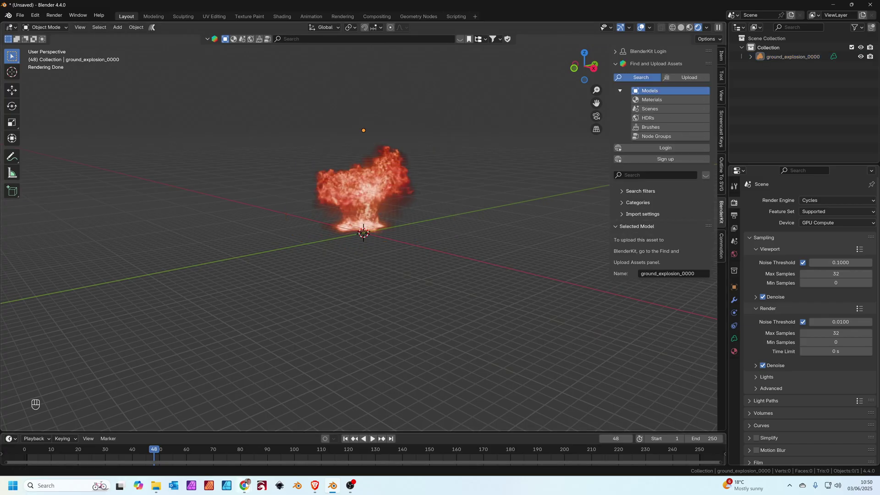
Bring the blenderkit.com home page forward from Chrome's taskbar window preview
{"action": "mouse_move", "coordinate": [244, 486]}
{"action": "left_click", "coordinate": [282, 438]}
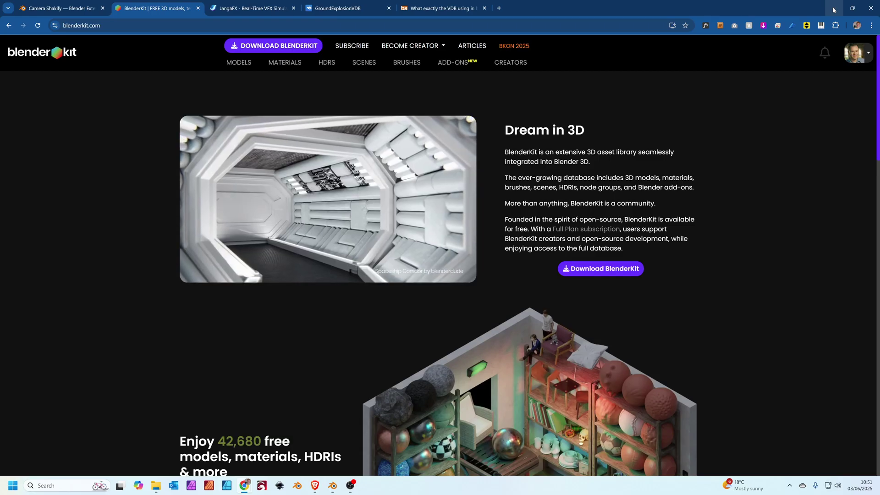
Back in Blender, search BlenderKit models for 'ferrari' with Free first, and preview the Ferrari F50 1995 Car
{"action": "left_click", "coordinate": [834, 9]}
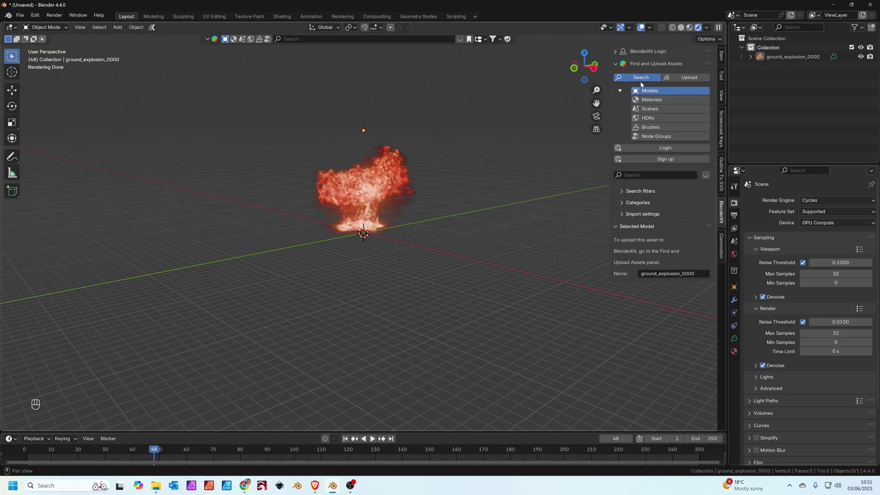
{"action": "left_click", "coordinate": [660, 175]}
{"action": "type", "text": "ferrari"}
{"action": "left_click", "coordinate": [631, 204]}
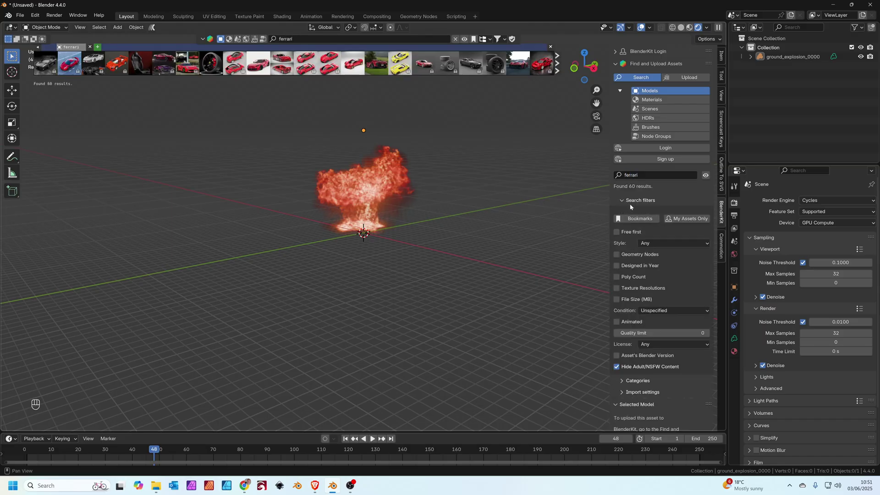
{"action": "left_click", "coordinate": [618, 233]}
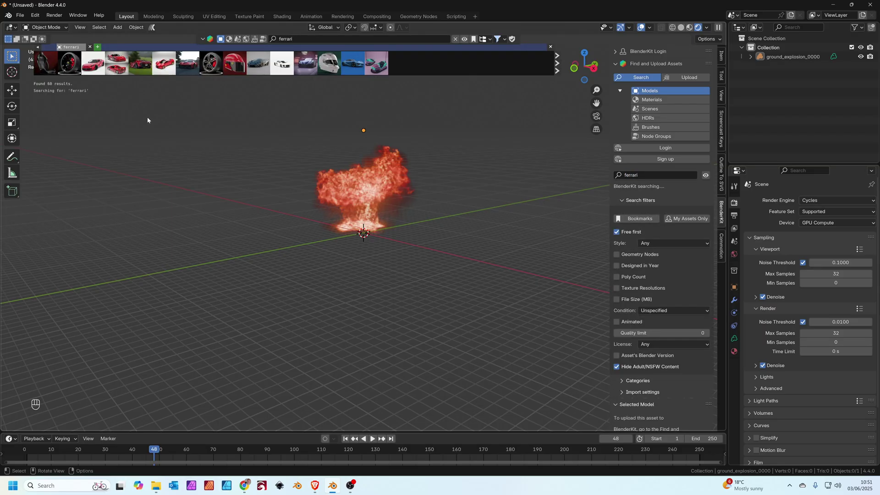
{"action": "mouse_move", "coordinate": [89, 67]}
{"action": "mouse_move", "coordinate": [118, 67]}
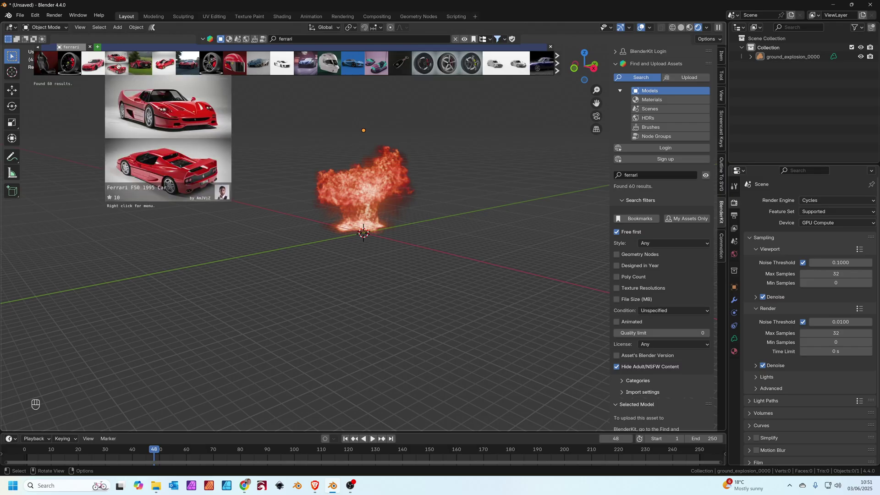
Drag the Ferrari F50 1995 Car into the scene beside the explosion
{"action": "left_click_drag", "start_coordinate": [121, 63], "coordinate": [391, 244]}
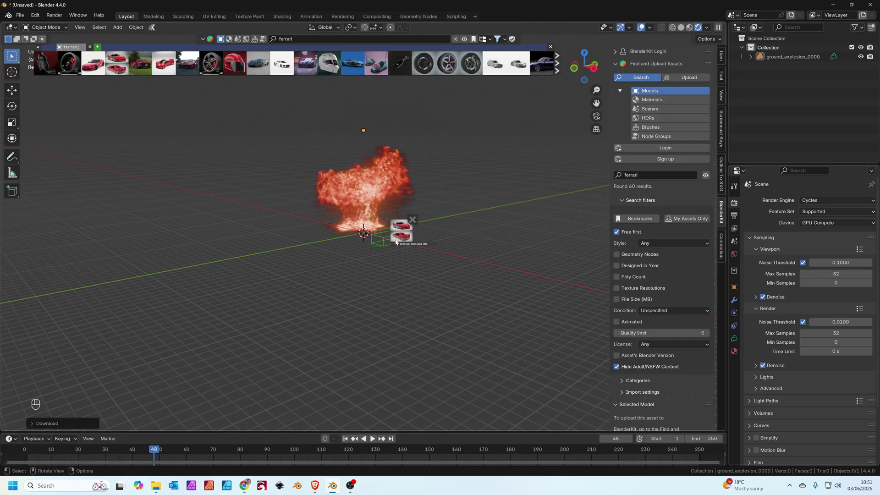
{"action": "scroll", "coordinate": [467, 273], "scroll_direction": "up", "scroll_amount": 4}
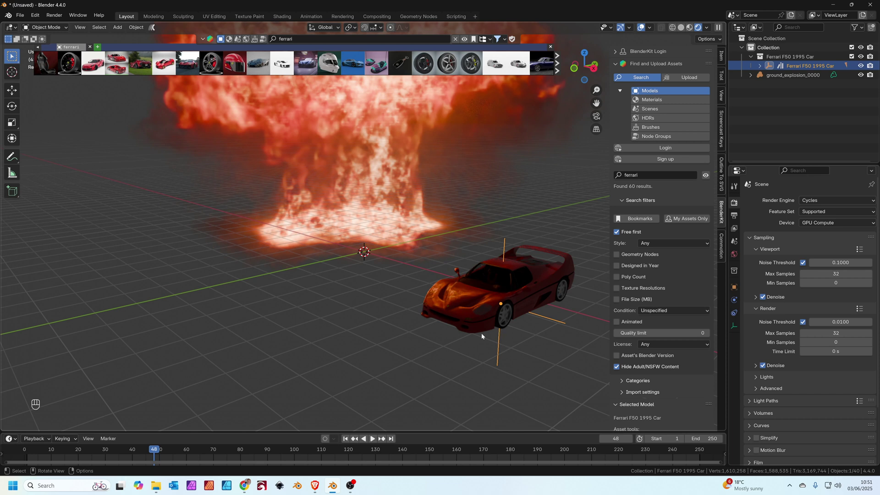
{"action": "key", "text": "g"}
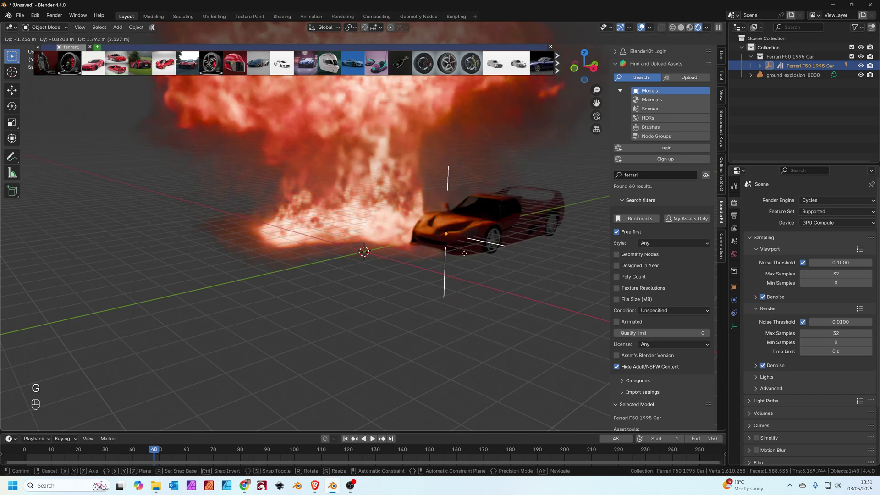
{"action": "right_click", "coordinate": [485, 267]}
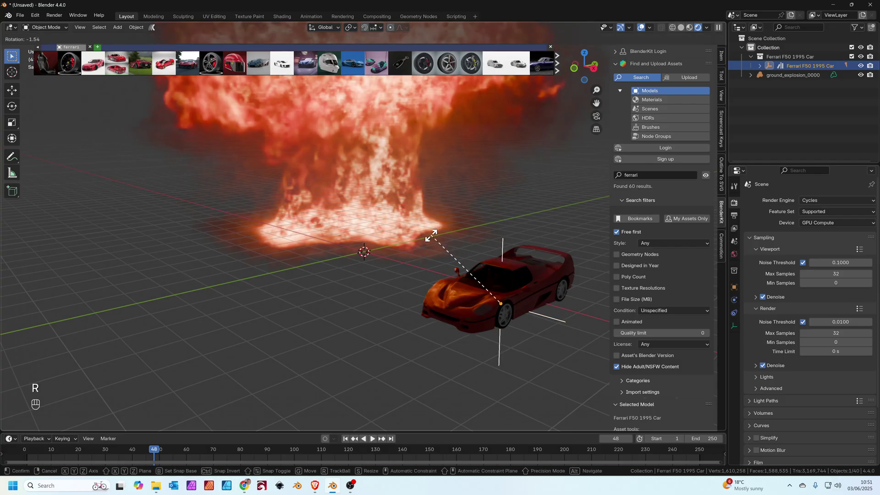
Rotate the car about Z, turn it a further 180°, then deselect it
{"action": "key", "text": "r"}
{"action": "key", "text": "z"}
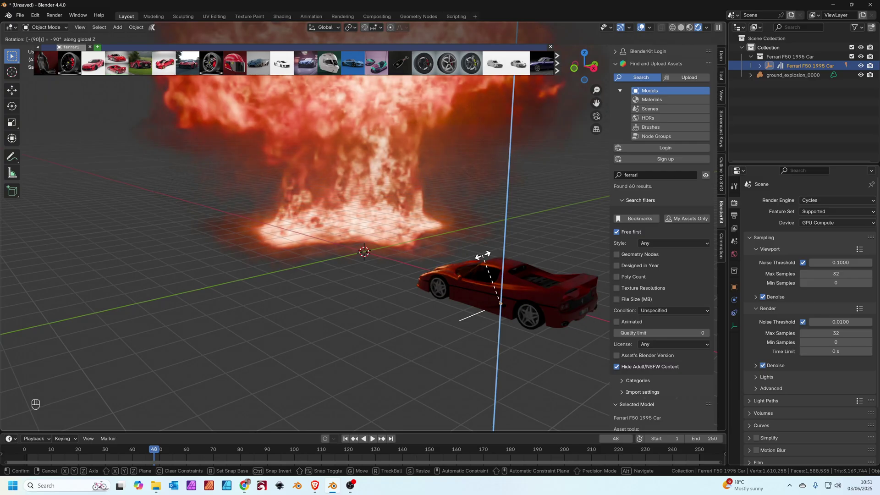
{"action": "left_click", "coordinate": [483, 258]}
{"action": "key", "text": "r"}
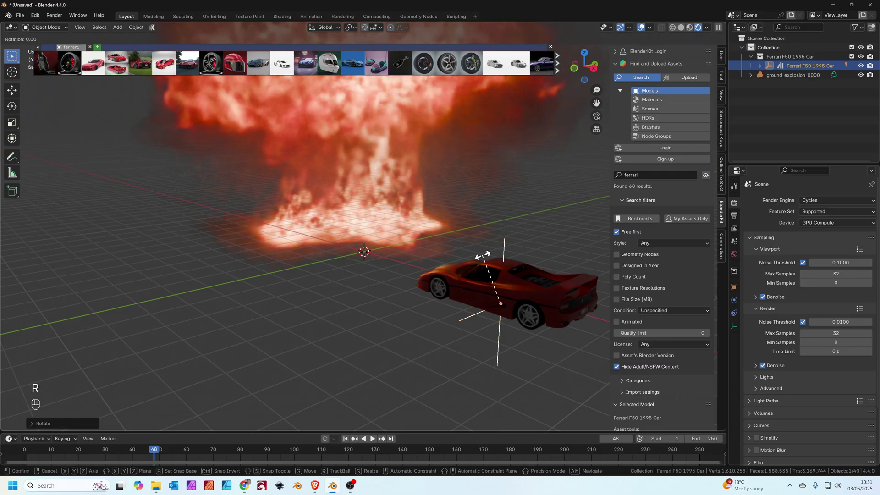
{"action": "type", "text": "z"}
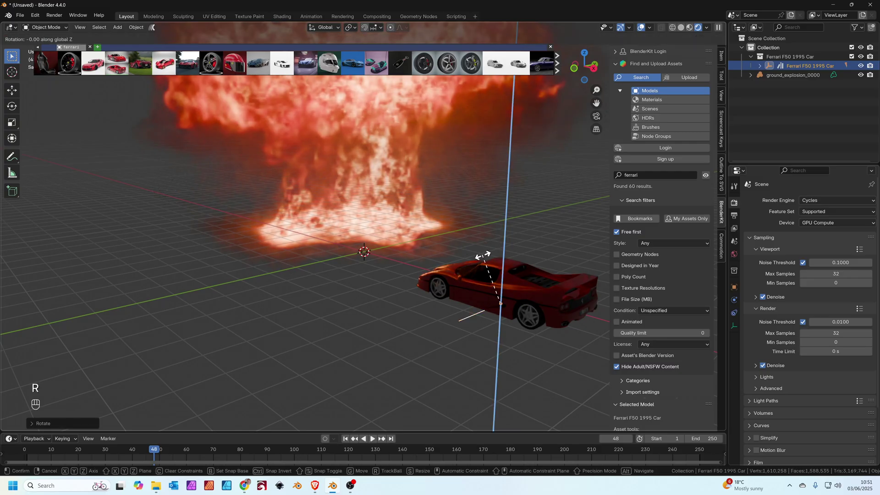
{"action": "type", "text": "180"}
{"action": "key", "text": "Return"}
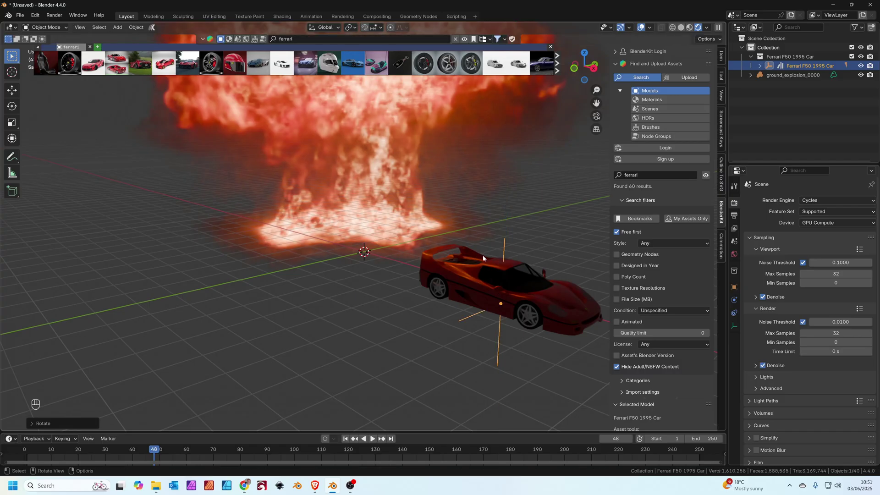
{"action": "scroll", "coordinate": [521, 296], "scroll_direction": "down", "scroll_amount": 4}
{"action": "scroll", "coordinate": [480, 279], "scroll_direction": "up", "scroll_amount": 2}
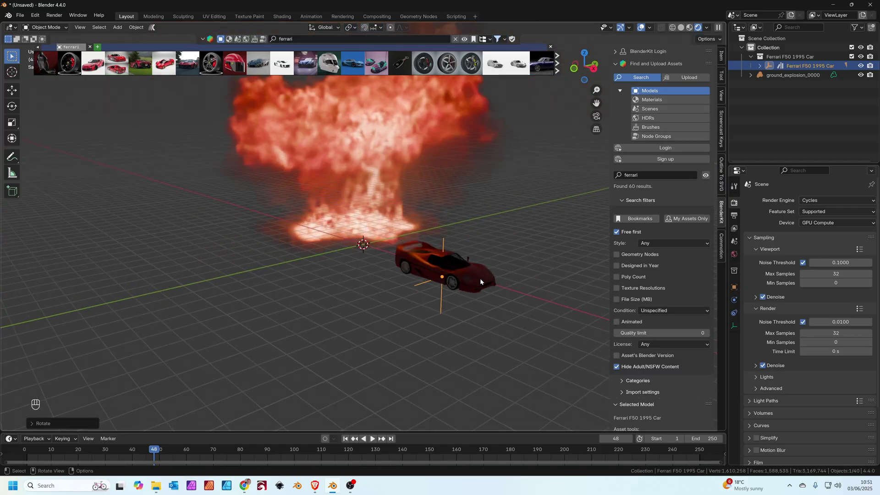
{"action": "scroll", "coordinate": [500, 313], "scroll_direction": "down", "scroll_amount": 2}
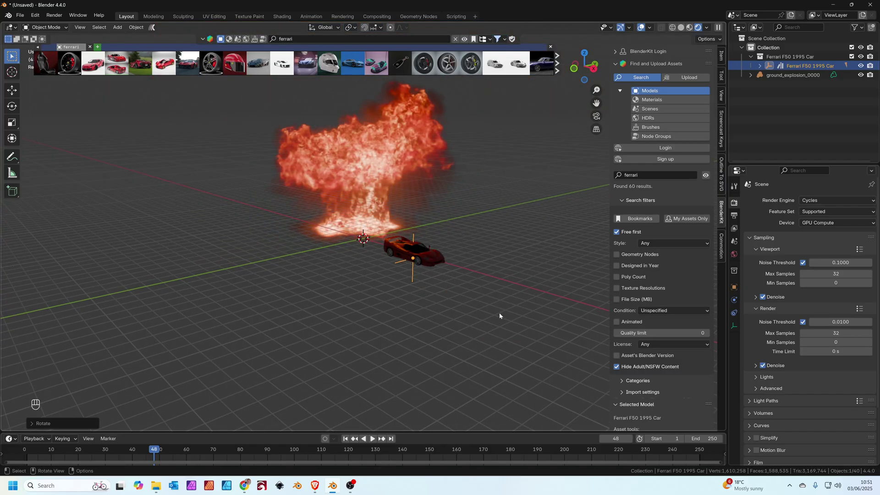
{"action": "left_click", "coordinate": [499, 313]}
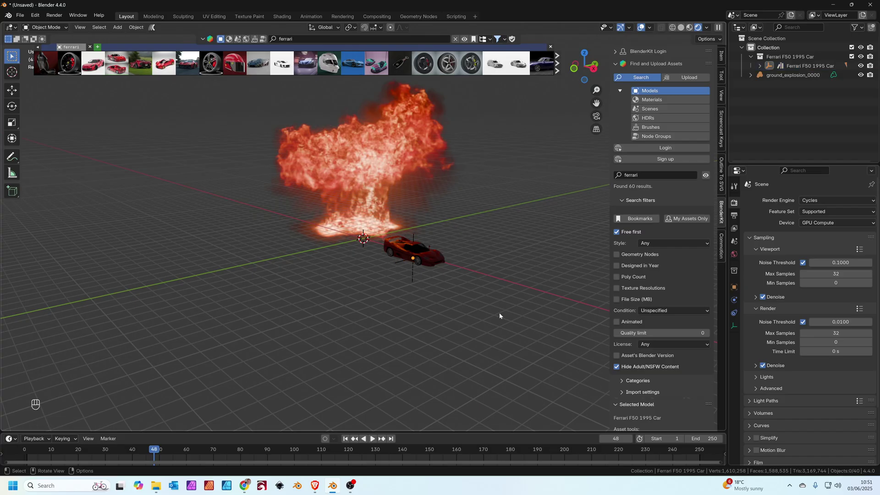
Search BlenderKit for road assets and drop the Procedural Road into the scene
{"action": "left_click", "coordinate": [660, 174]}
{"action": "key", "text": "Return"}
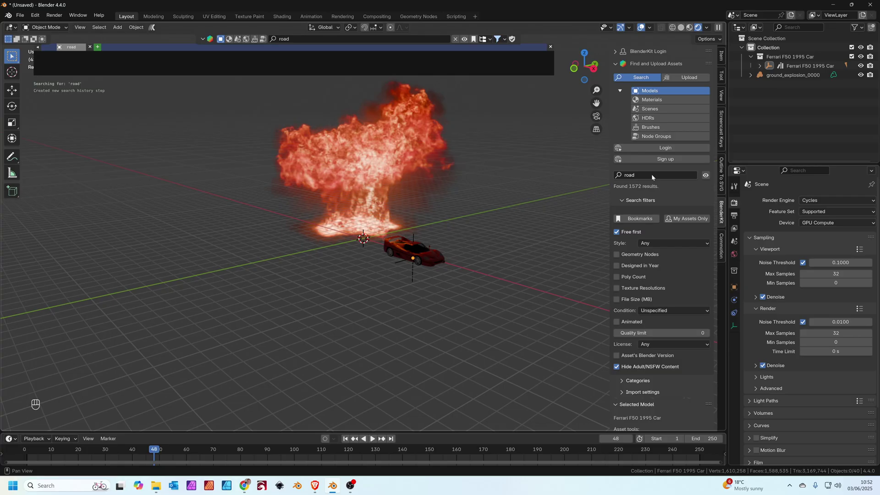
{"action": "mouse_move", "coordinate": [258, 66]}
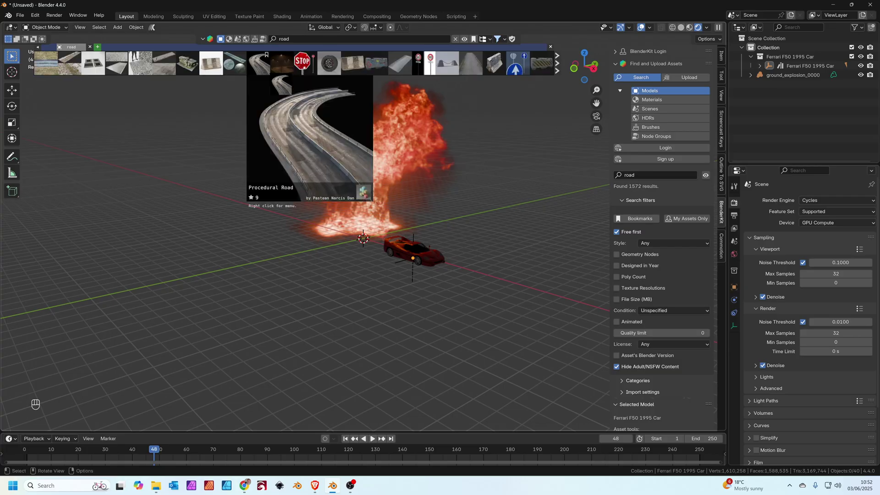
{"action": "left_click_drag", "start_coordinate": [261, 65], "coordinate": [487, 274]}
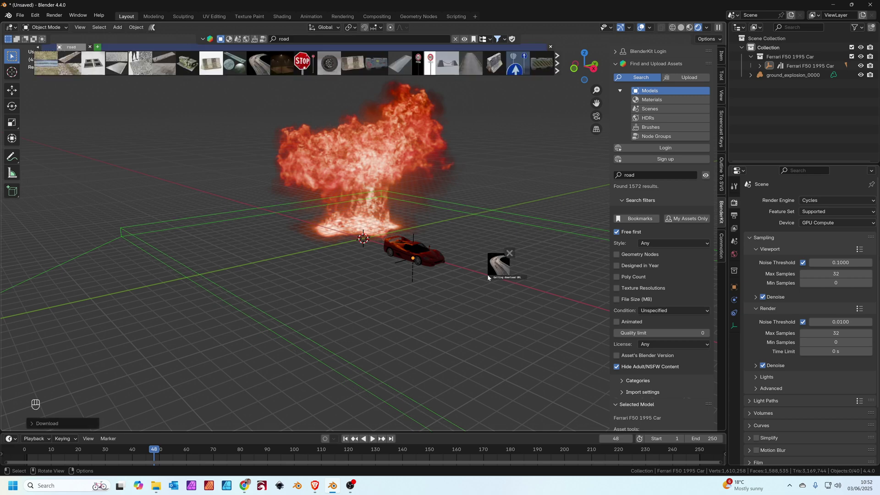
Switch the viewport to Solid shading and select the Procedural Road object
{"action": "scroll", "coordinate": [487, 274], "scroll_direction": "down", "scroll_amount": 5}
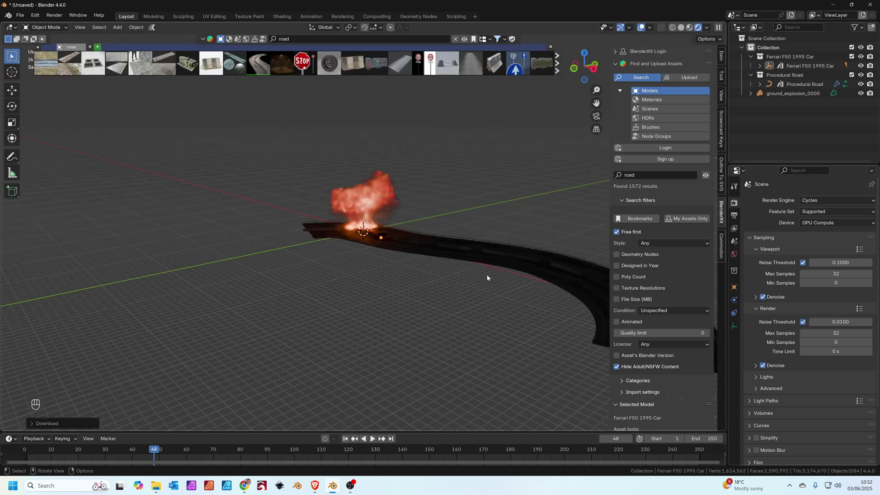
{"action": "left_click", "coordinate": [681, 28]}
{"action": "left_click", "coordinate": [451, 237]}
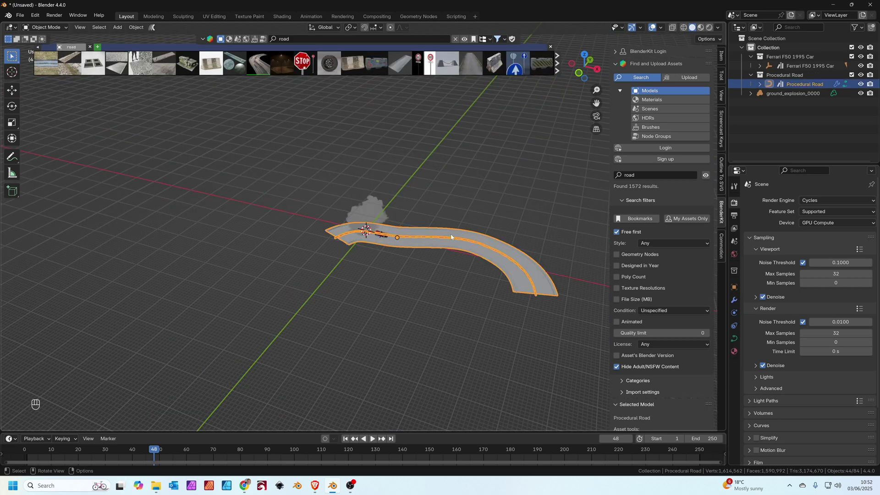
In Edit Mode top view, reposition the road's end point and first control point
{"action": "key", "text": "Tab"}
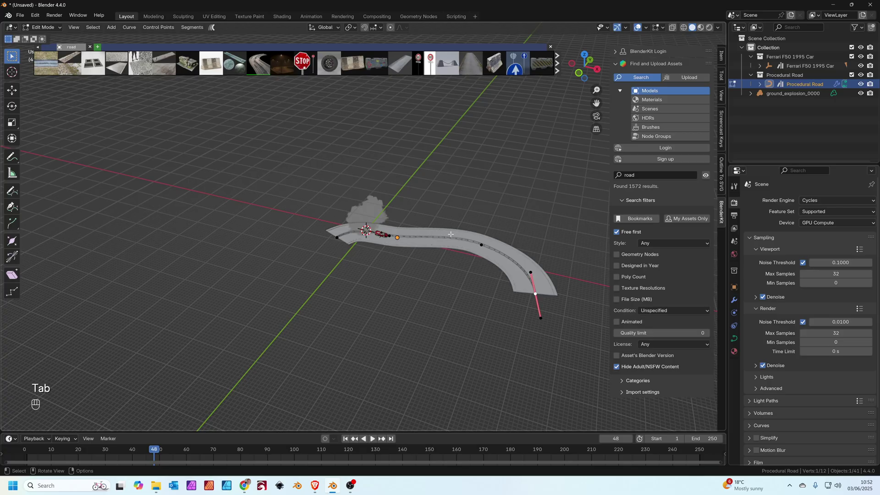
{"action": "key", "text": "KP_7"}
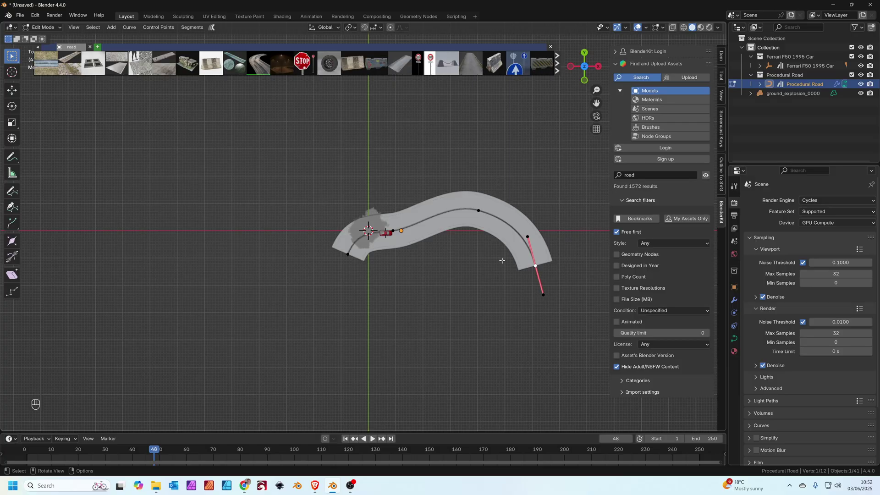
{"action": "key", "text": "g"}
{"action": "left_click", "coordinate": [541, 228]}
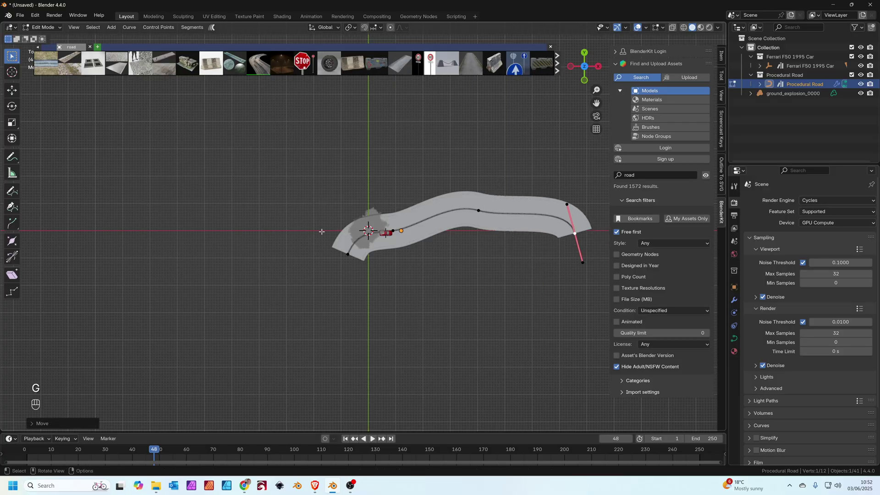
{"action": "left_click", "coordinate": [350, 255]}
{"action": "key", "text": "g"}
{"action": "left_click", "coordinate": [274, 260]}
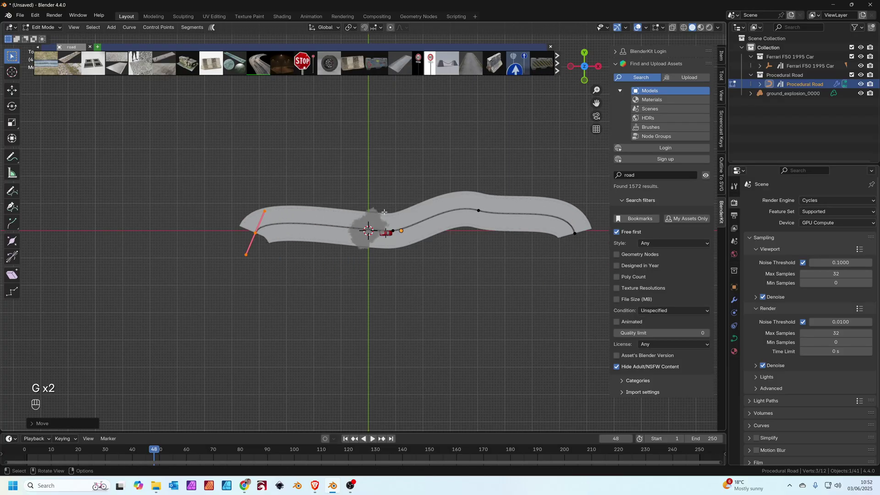
Shift the middle control point left, then nudge and delete the right-hand point
{"action": "left_click", "coordinate": [394, 231]}
{"action": "key", "text": "g"}
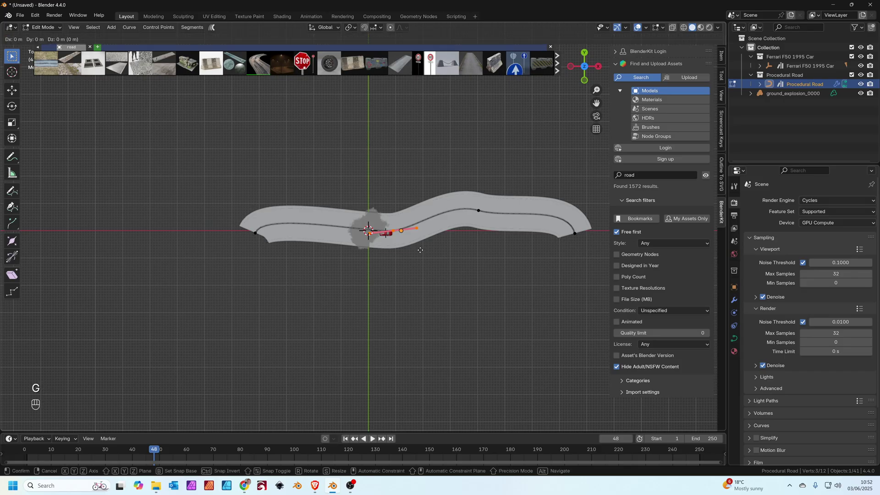
{"action": "left_click", "coordinate": [375, 247]}
{"action": "left_click_drag", "start_coordinate": [313, 175], "coordinate": [492, 277]}
{"action": "key", "text": "g"}
{"action": "left_click", "coordinate": [487, 287]}
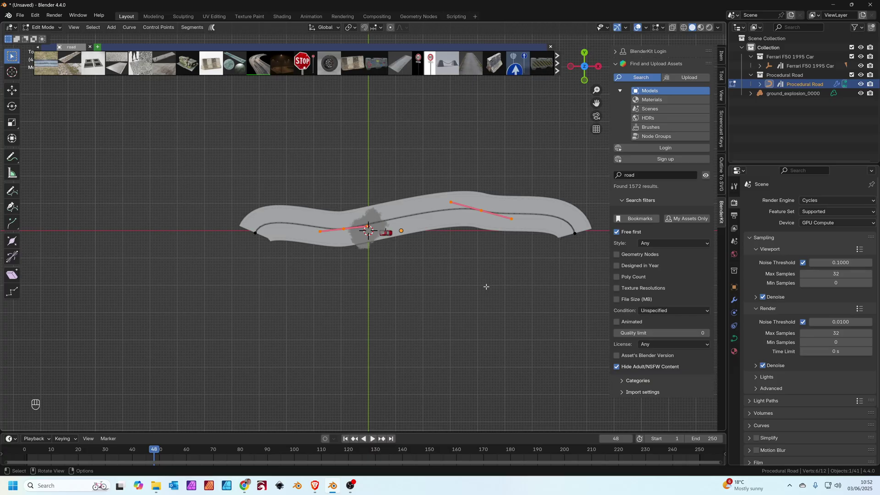
{"action": "key", "text": "x"}
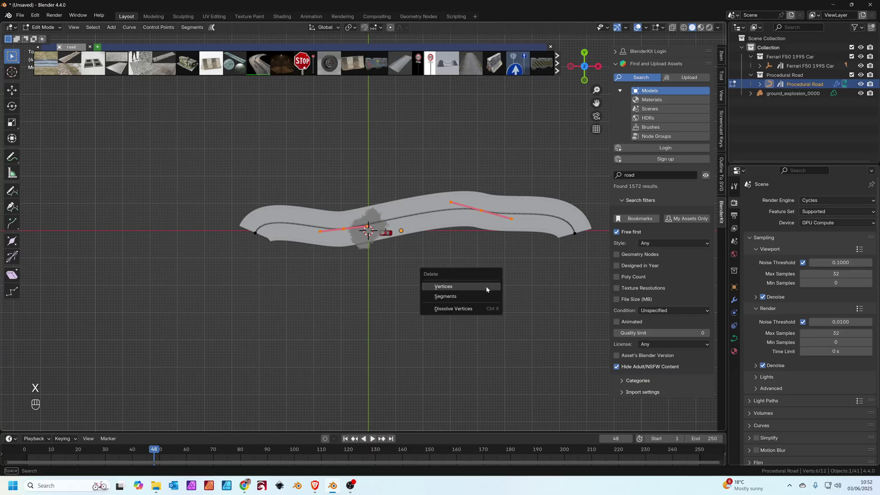
{"action": "left_click", "coordinate": [486, 286]}
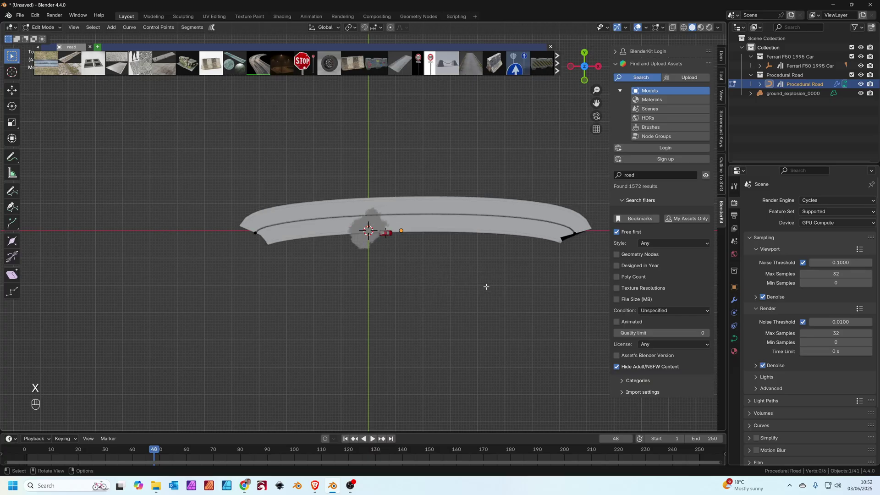
Rotate the left and right end handles so the road runs straight
{"action": "left_click_drag", "start_coordinate": [213, 210], "coordinate": [280, 255]}
{"action": "key", "text": "r"}
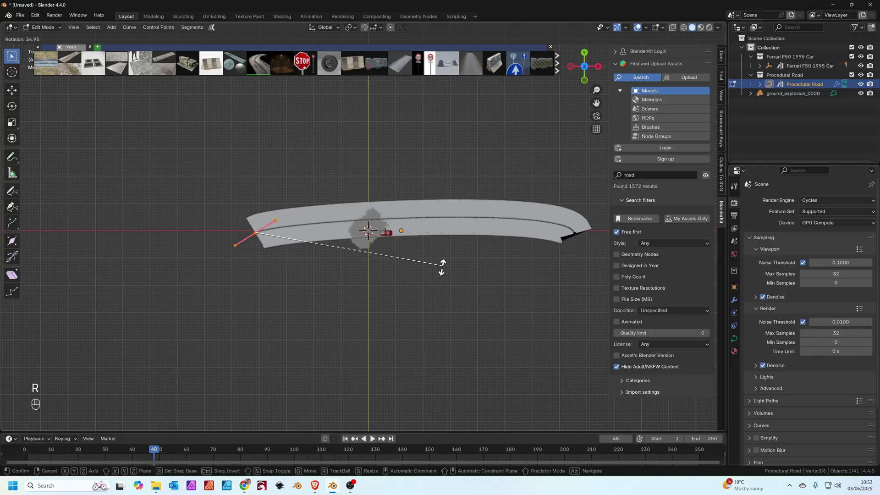
{"action": "left_click", "coordinate": [351, 318]}
{"action": "left_click_drag", "start_coordinate": [532, 211], "coordinate": [598, 266]}
{"action": "key", "text": "r"}
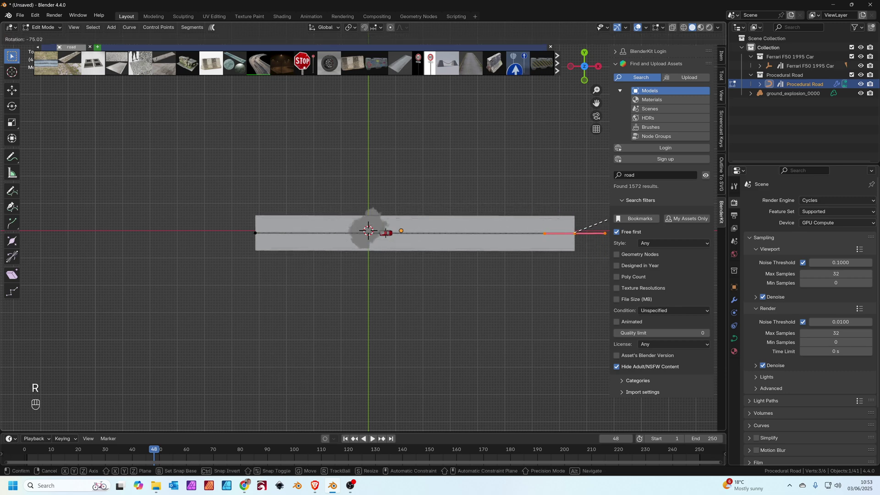
{"action": "left_click", "coordinate": [607, 220]}
Extend both road ends far outward, leave Edit Mode, and view the road tilted
{"action": "scroll", "coordinate": [415, 284], "scroll_direction": "down", "scroll_amount": 6}
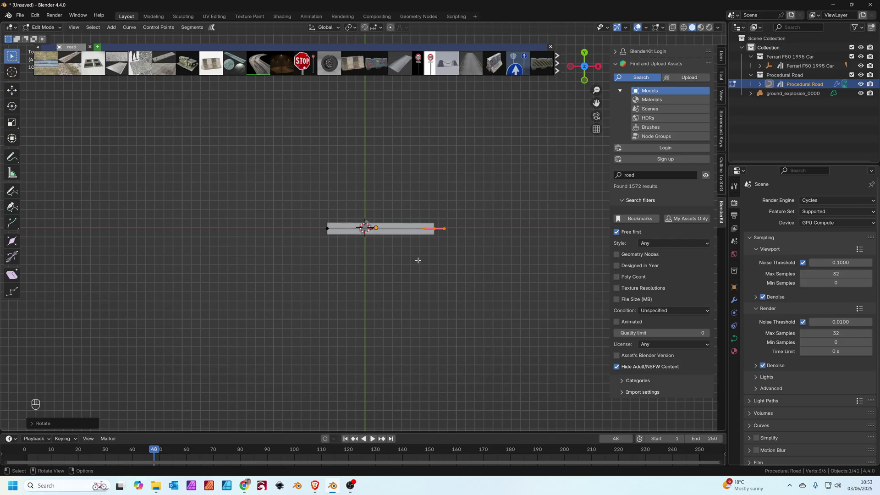
{"action": "scroll", "coordinate": [418, 260], "scroll_direction": "down", "scroll_amount": 1}
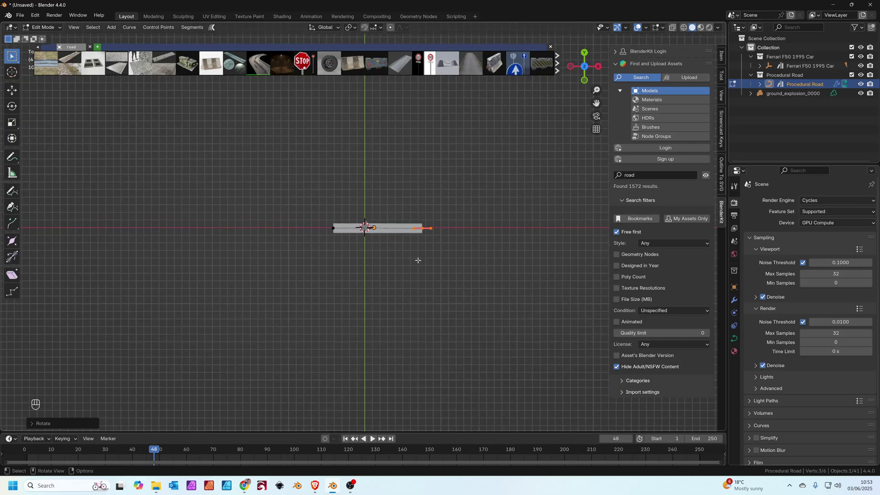
{"action": "key", "text": "g"}
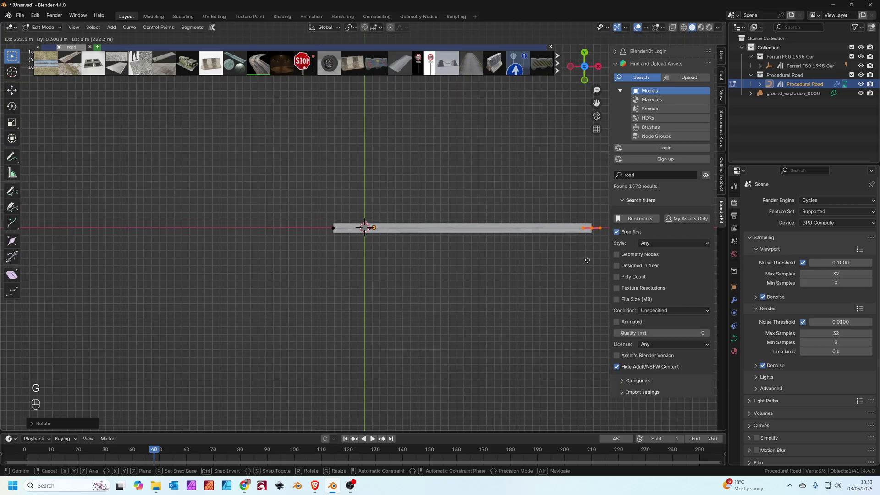
{"action": "left_click", "coordinate": [589, 260]}
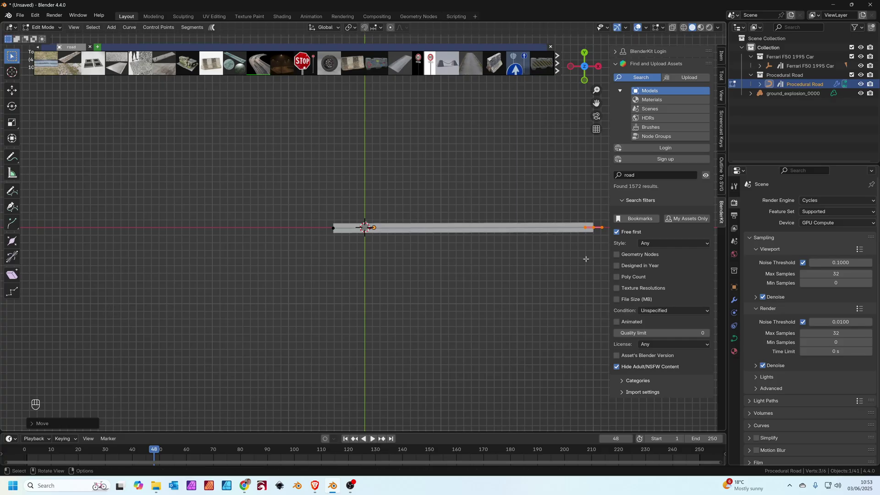
{"action": "left_click", "coordinate": [333, 227]}
{"action": "key", "text": "g"}
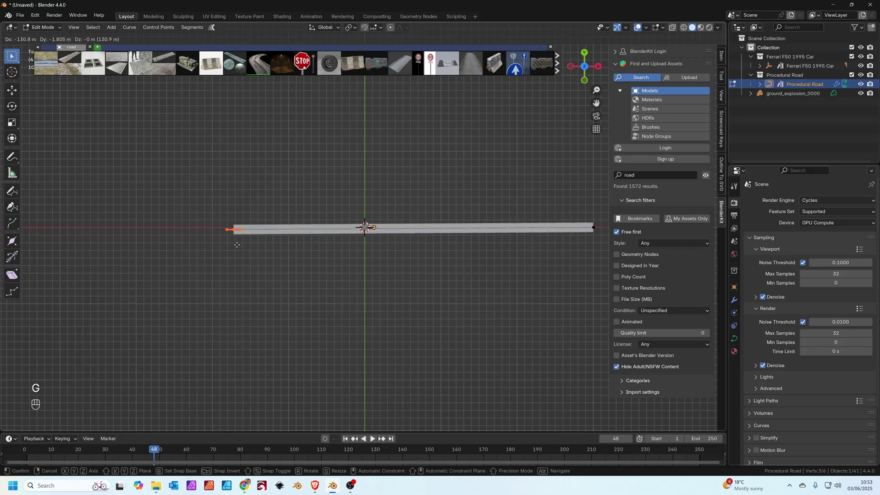
{"action": "left_click", "coordinate": [232, 243]}
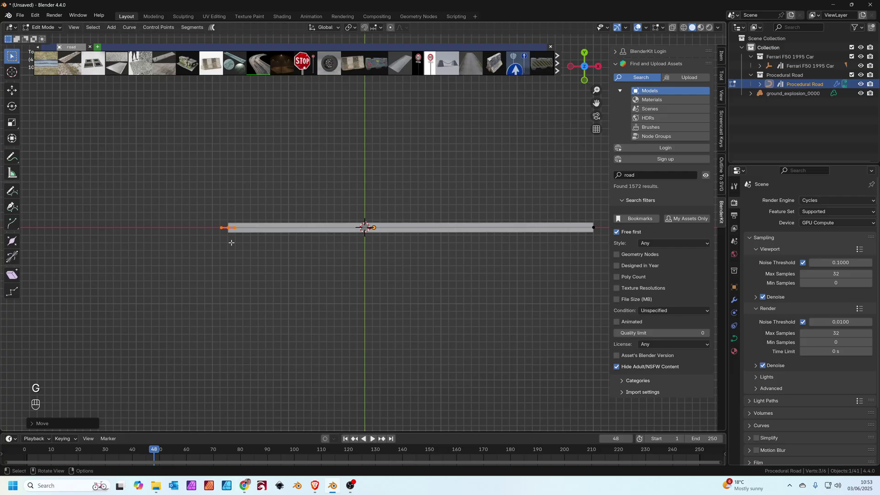
{"action": "key", "text": "Tab"}
{"action": "middle_click_drag", "start_coordinate": [409, 282], "coordinate": [462, 201]}
Select the Ferrari in the viewport and centre the view on it
{"action": "scroll", "coordinate": [366, 276], "scroll_direction": "up", "scroll_amount": 4}
{"action": "left_click", "coordinate": [461, 200]}
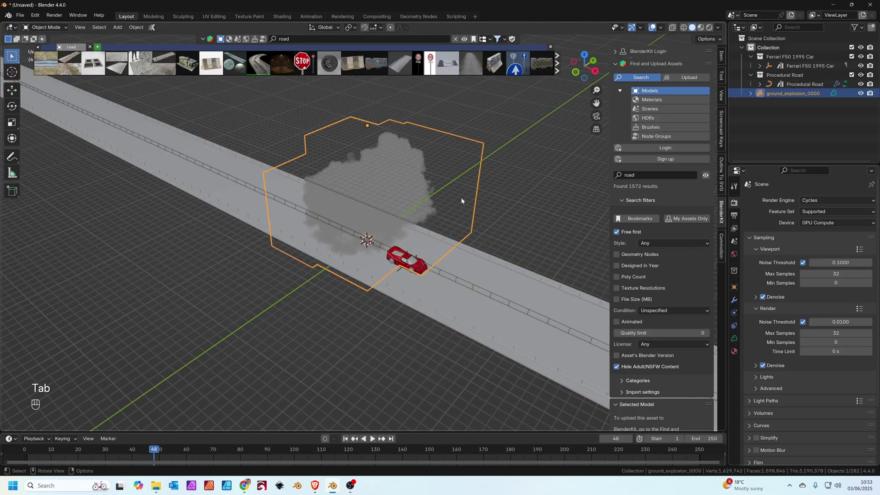
{"action": "left_click", "coordinate": [399, 271]}
{"action": "scroll", "coordinate": [396, 280], "scroll_direction": "down", "scroll_amount": 4}
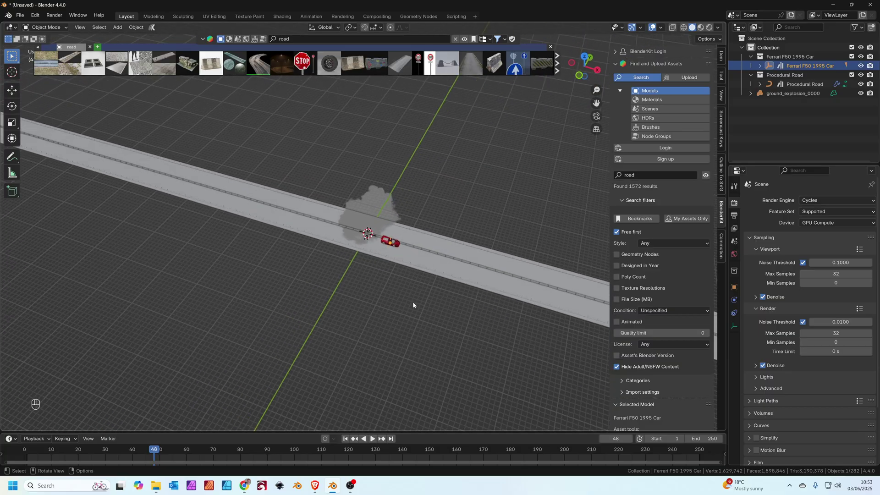
{"action": "scroll", "coordinate": [412, 302], "scroll_direction": "up", "scroll_amount": 6}
{"action": "middle_click_drag", "start_coordinate": [415, 304], "coordinate": [400, 254], "text": "shift"}
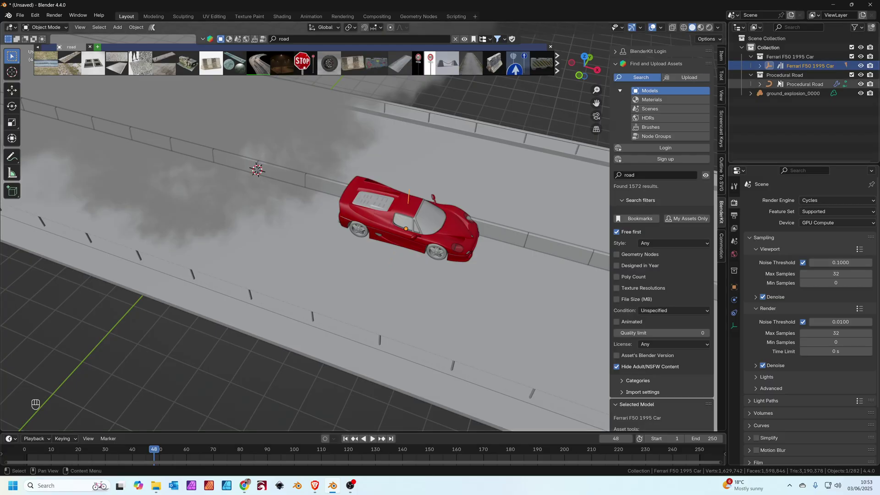
Select the Ferrari F50 in the outliner, view the road from top, and show its Item transform values
{"action": "left_click", "coordinate": [793, 84]}
{"action": "left_click", "coordinate": [808, 66]}
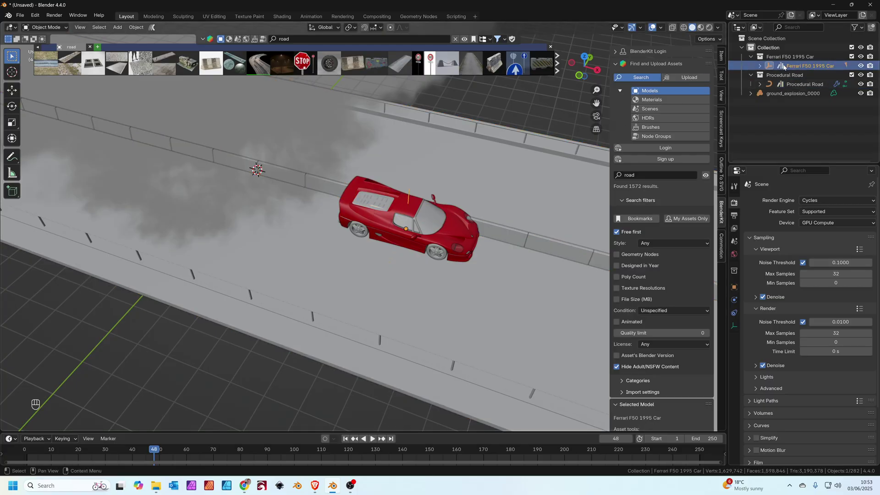
{"action": "scroll", "coordinate": [411, 201], "scroll_direction": "down", "scroll_amount": 4}
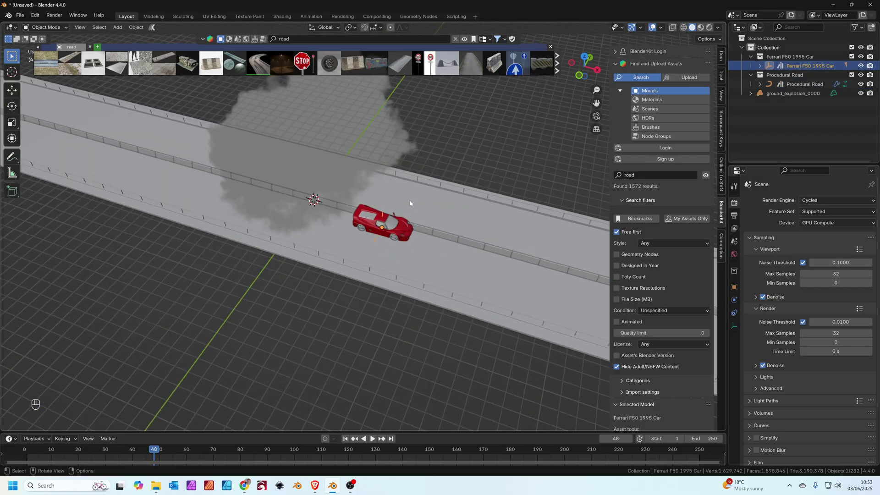
{"action": "key", "text": "KP_7"}
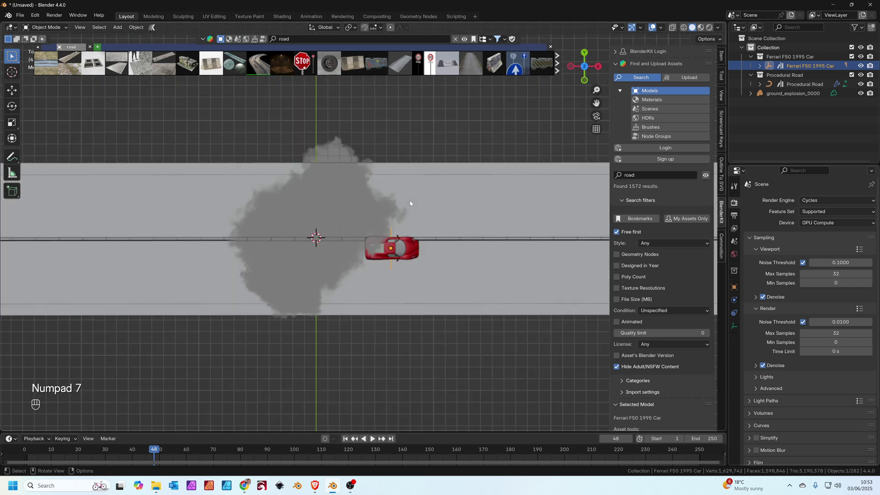
{"action": "scroll", "coordinate": [409, 201], "scroll_direction": "down", "scroll_amount": 10}
{"action": "middle_click_drag", "start_coordinate": [450, 225], "coordinate": [360, 230], "text": "shift"}
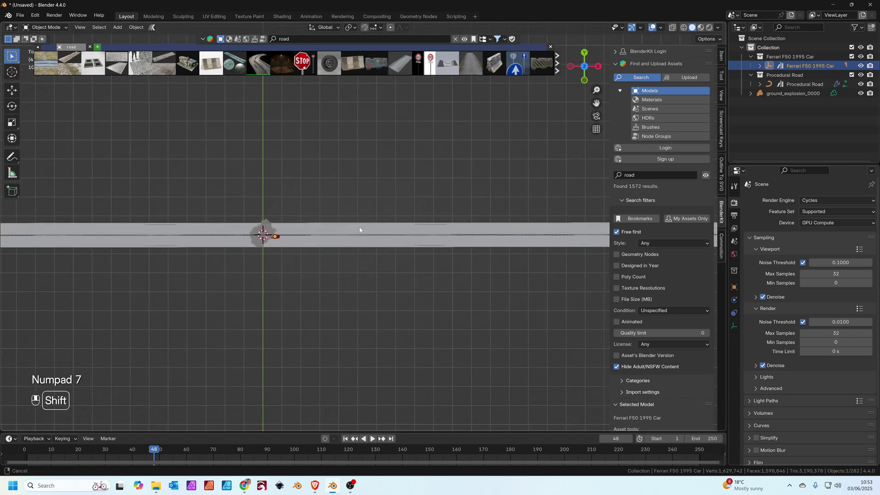
{"action": "left_click", "coordinate": [721, 56]}
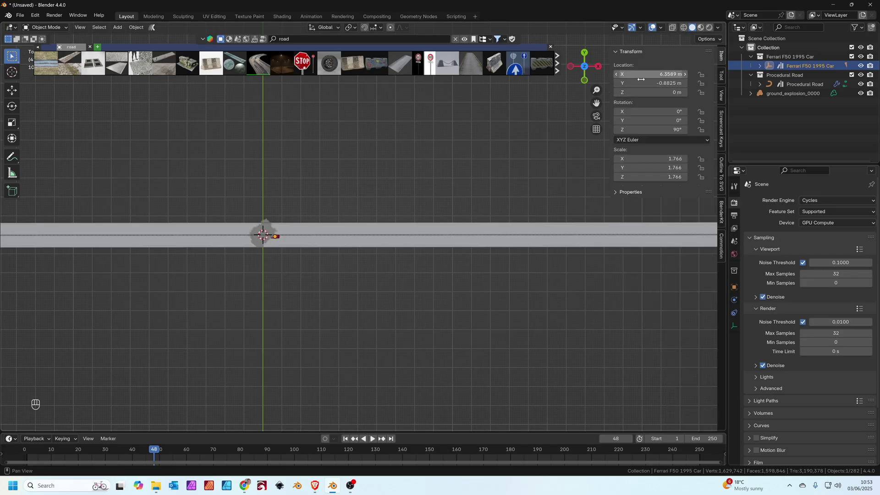
Move the car back along the road to X -50.094 m and keyframe its location at frame 0
{"action": "key", "text": "g"}
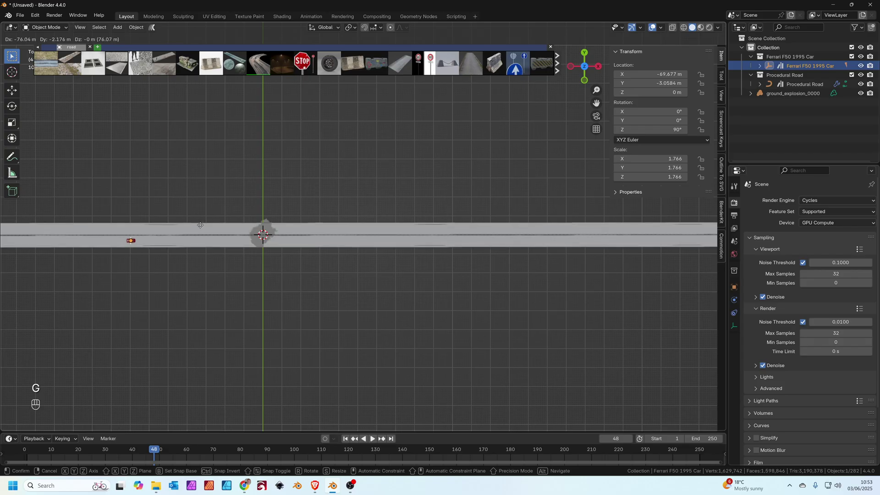
{"action": "left_click", "coordinate": [237, 225]}
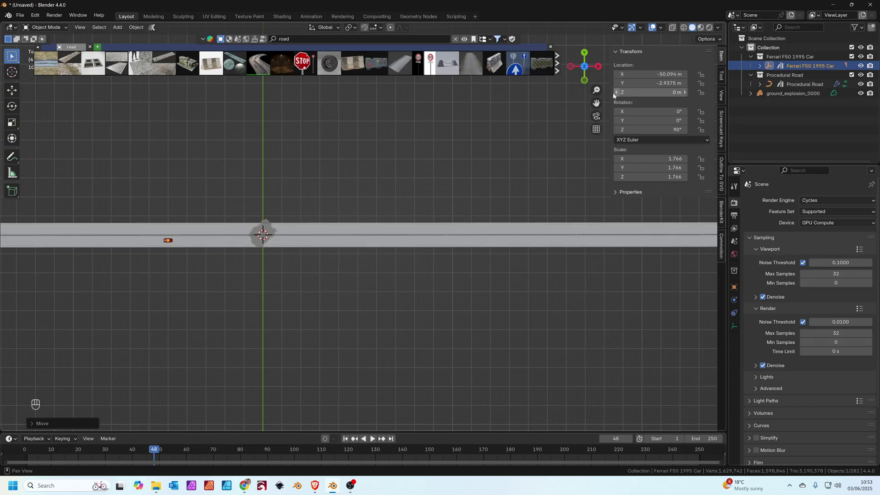
{"action": "left_click_drag", "start_coordinate": [154, 450], "coordinate": [24, 450]}
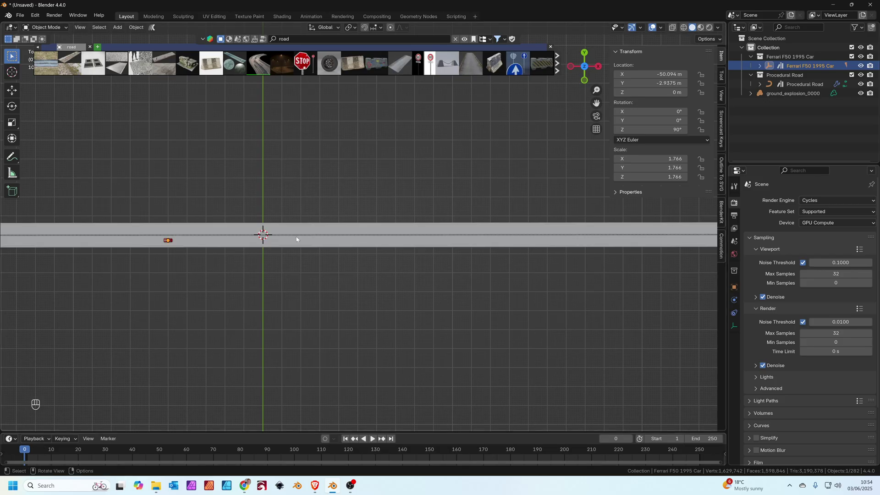
{"action": "key", "text": "k"}
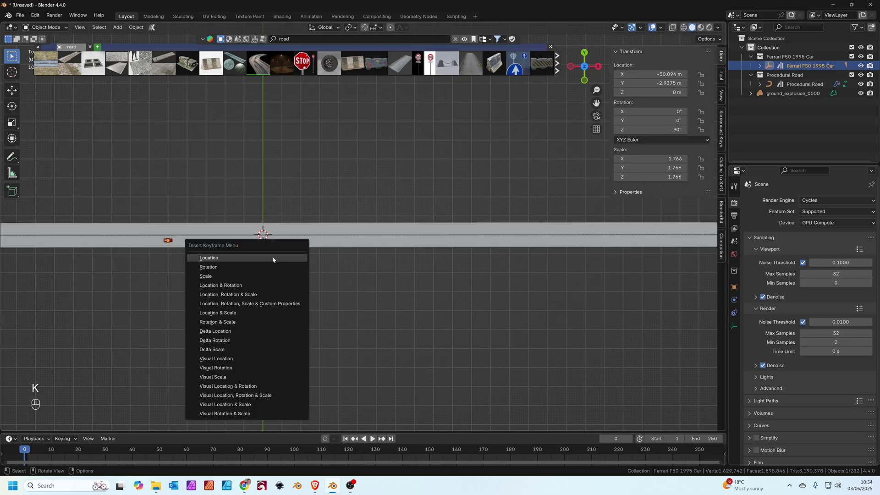
{"action": "left_click", "coordinate": [273, 258]}
At frame 200, slide the car to X 103.61 m, keyframe its location, and scrub back
{"action": "left_click_drag", "start_coordinate": [27, 452], "coordinate": [565, 455]}
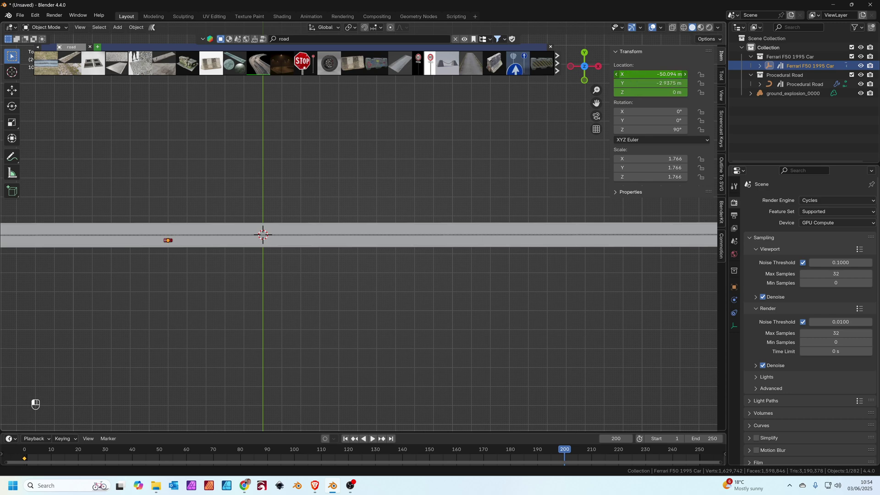
{"action": "left_click_drag", "start_coordinate": [651, 74], "coordinate": [706, 73]}
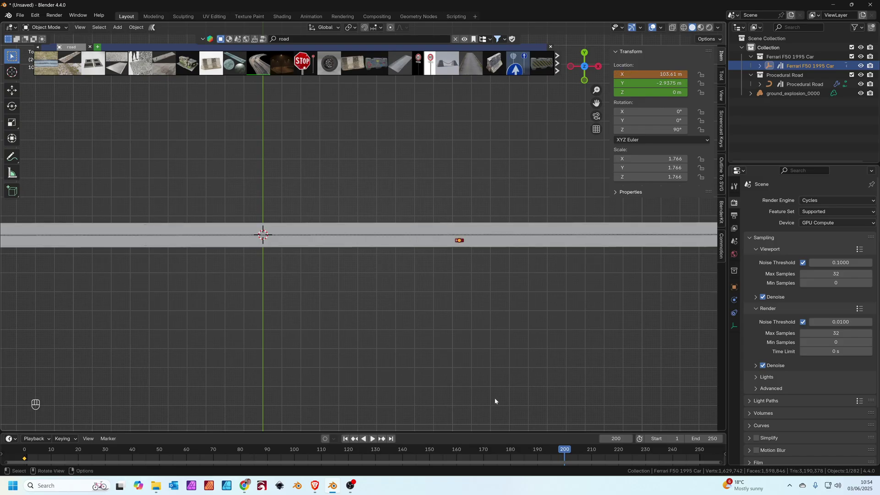
{"action": "key", "text": "k"}
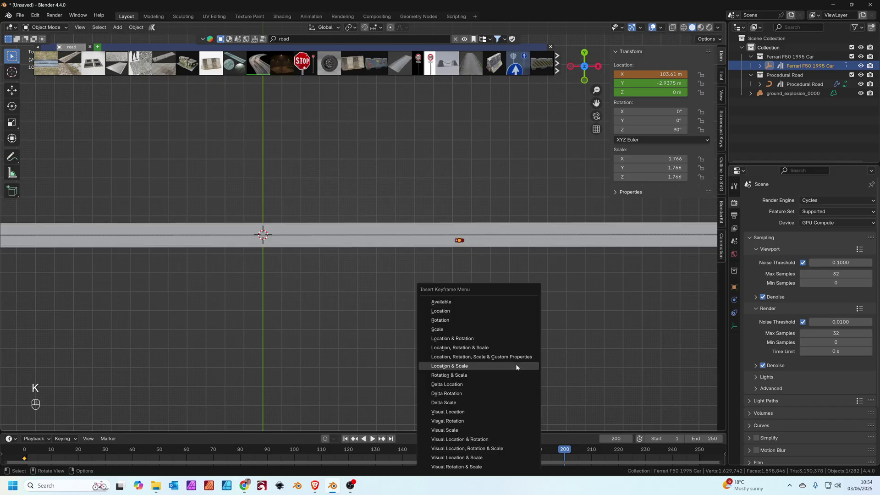
{"action": "left_click", "coordinate": [463, 313]}
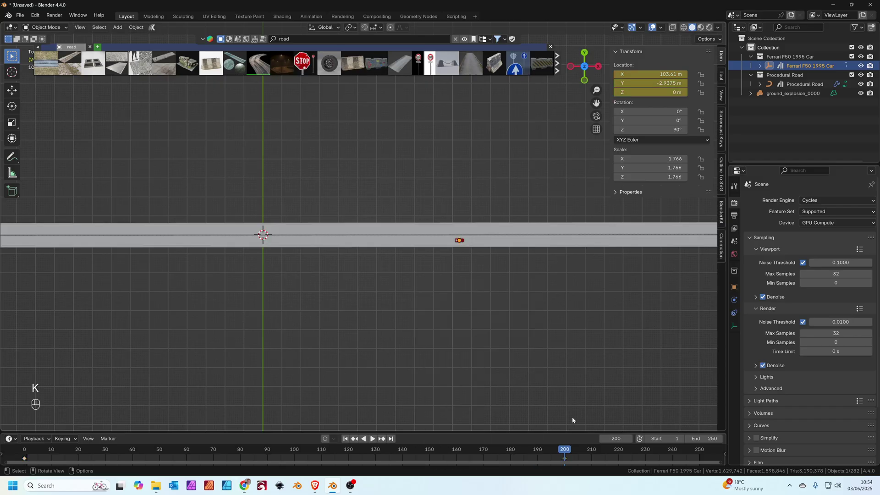
{"action": "left_click_drag", "start_coordinate": [565, 450], "coordinate": [24, 454]}
Play back the car's drive from diagonal and top views to review its motion
{"action": "key", "text": "space"}
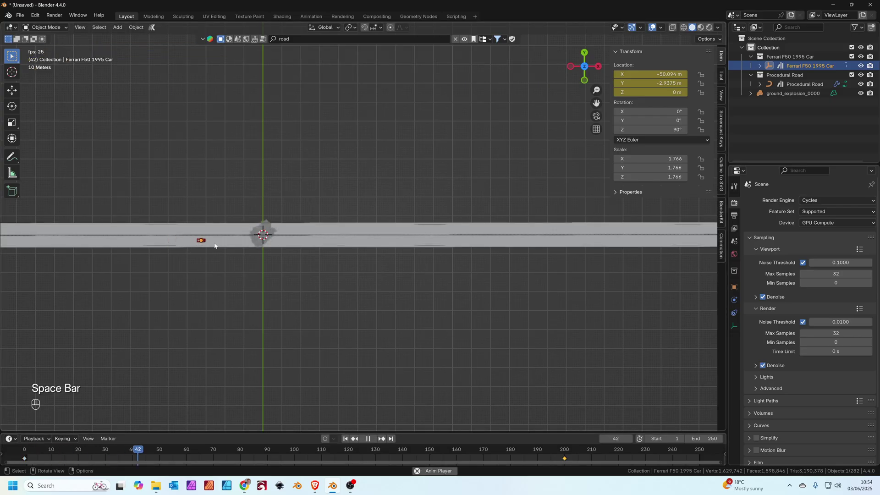
{"action": "key", "text": "space"}
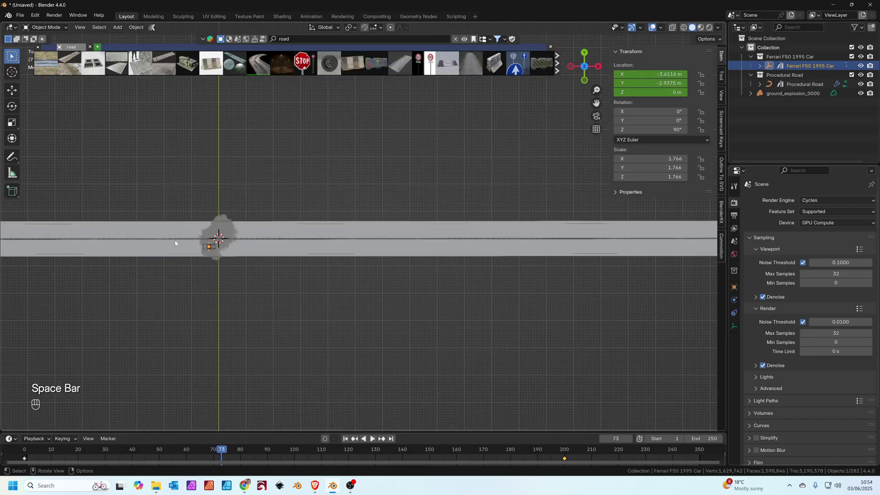
{"action": "middle_click_drag", "start_coordinate": [161, 259], "coordinate": [315, 250]}
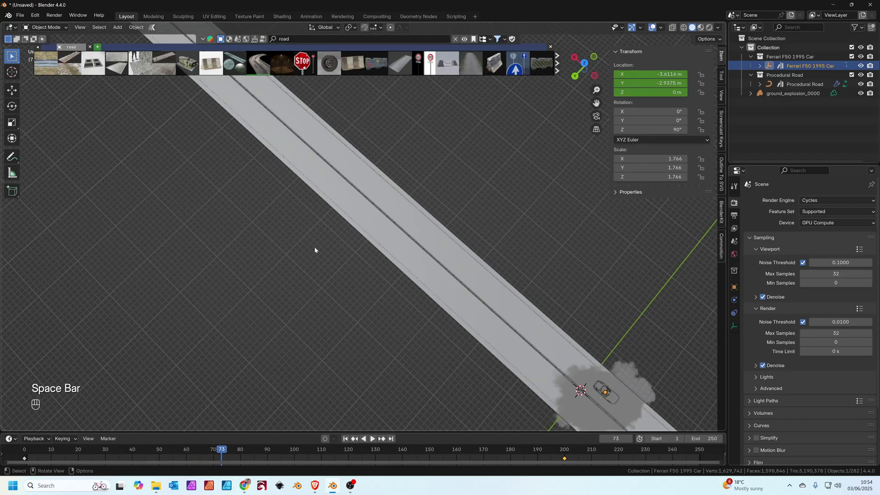
{"action": "key", "text": "KP_7"}
{"action": "key", "text": "shift+Left"}
{"action": "key", "text": "space"}
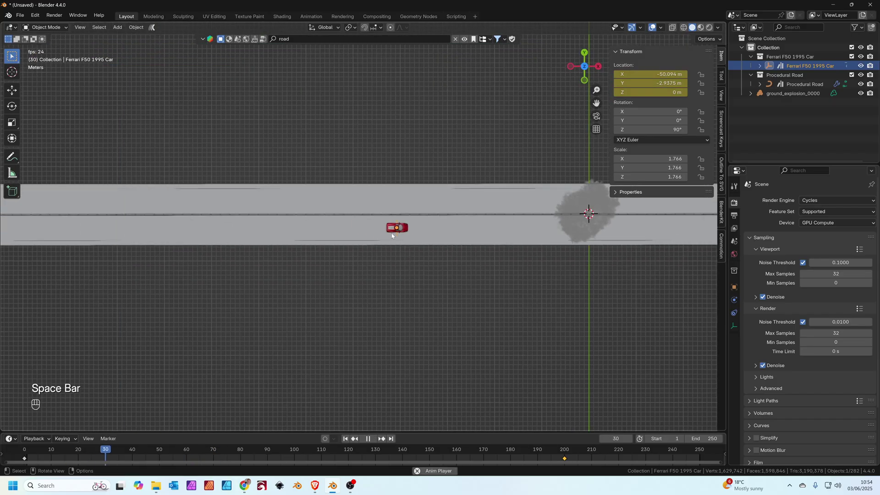
{"action": "key", "text": "space"}
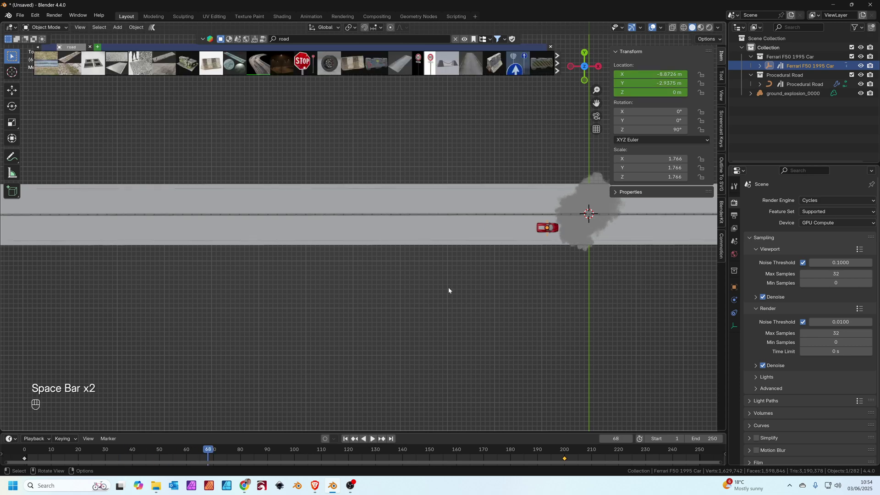
{"action": "left_click_drag", "start_coordinate": [170, 452], "coordinate": [32, 453]}
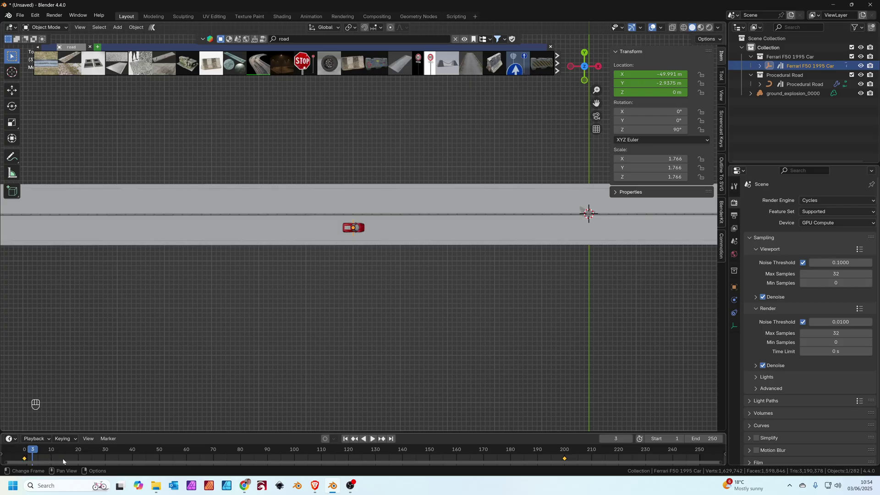
Set the car's keyframes to Linear interpolation and replay to confirm constant speed
{"action": "key", "text": "t"}
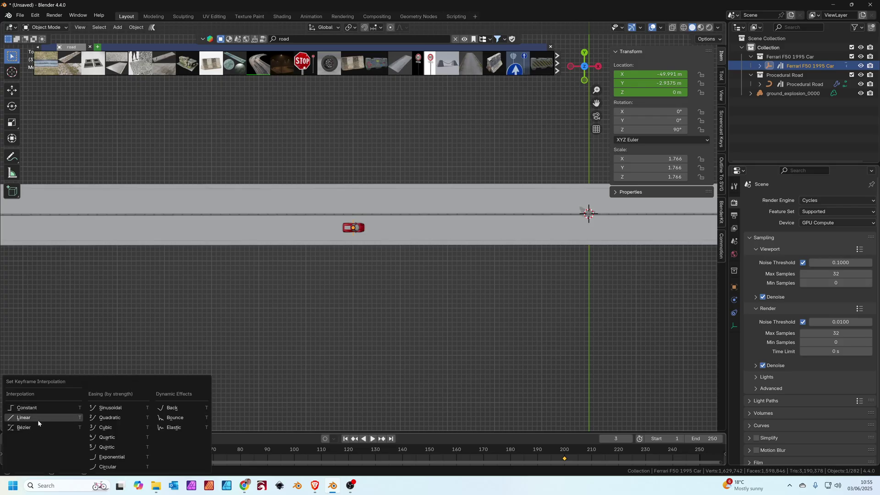
{"action": "left_click", "coordinate": [21, 418]}
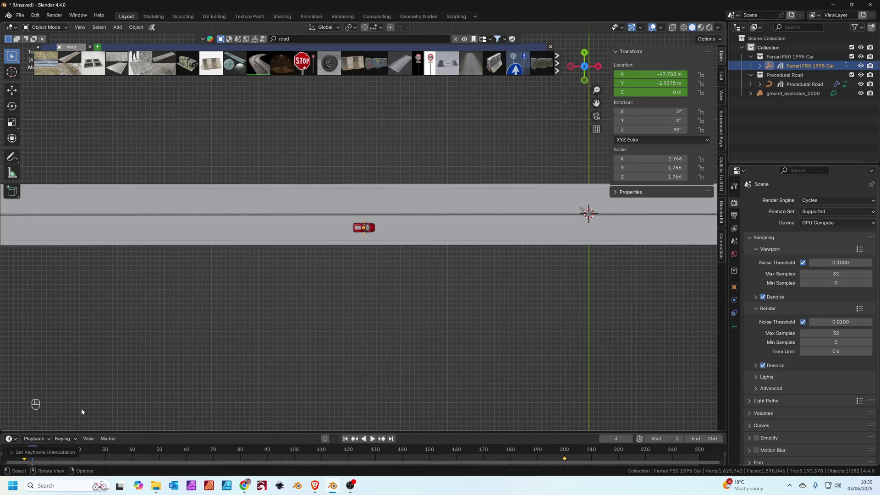
{"action": "left_click_drag", "start_coordinate": [54, 452], "coordinate": [24, 452]}
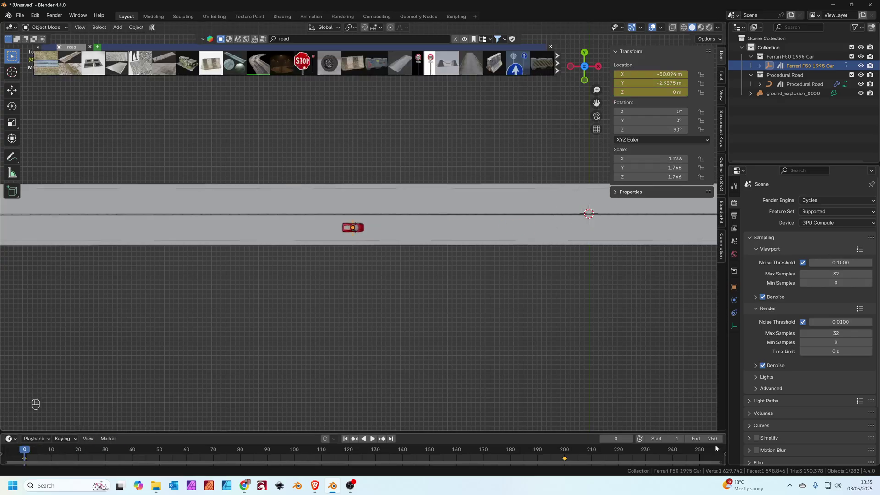
{"action": "key", "text": "space"}
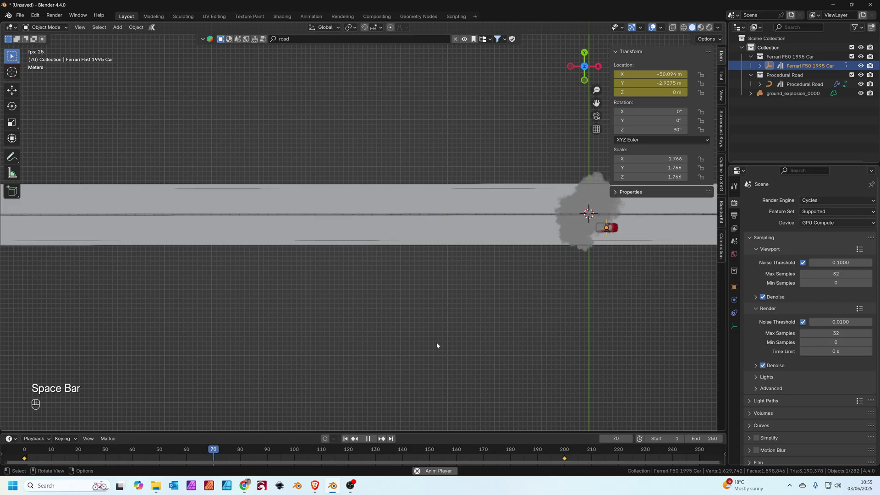
{"action": "key", "text": "space"}
{"action": "key", "text": "KP_7"}
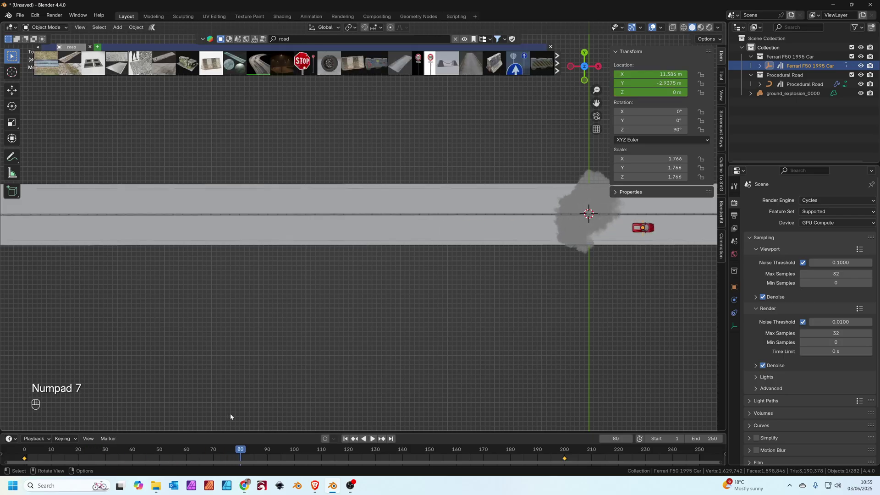
{"action": "left_click_drag", "start_coordinate": [175, 449], "coordinate": [38, 453]}
{"action": "key", "text": "shift+space"}
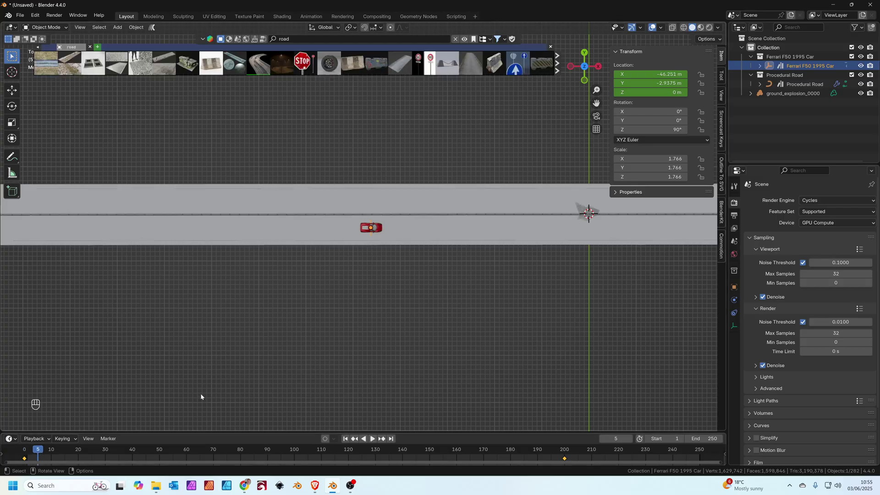
Move ground_explosion left along the road to X -38.184 m, then replay to check timing
{"action": "left_click", "coordinate": [579, 209]}
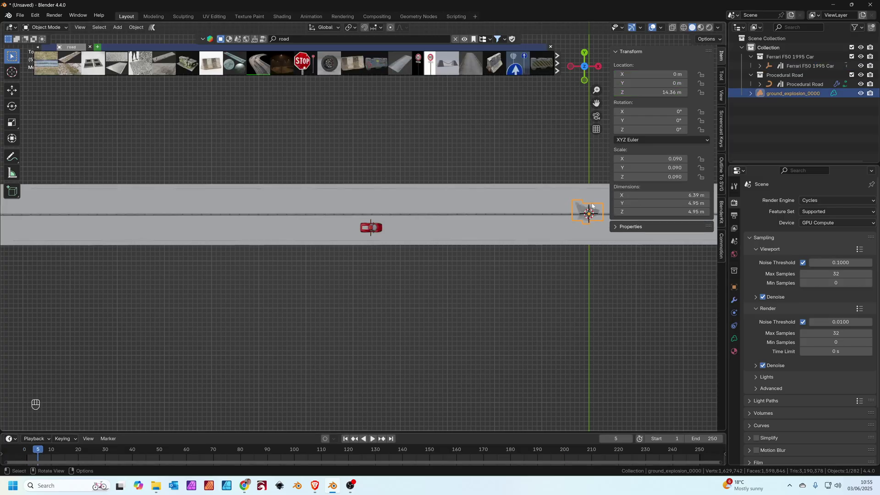
{"action": "key", "text": "g"}
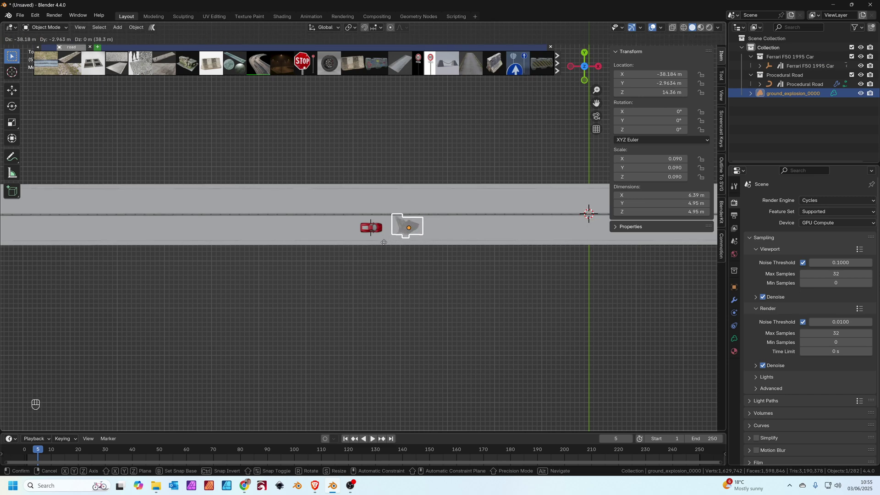
{"action": "left_click", "coordinate": [384, 242]}
{"action": "left_click", "coordinate": [31, 451]}
{"action": "key", "text": "space"}
{"action": "left_click_drag", "start_coordinate": [31, 452], "coordinate": [274, 451]}
Frame a road-level view looking toward the Ferrari
{"action": "middle_click_drag", "start_coordinate": [321, 275], "coordinate": [426, 267]}
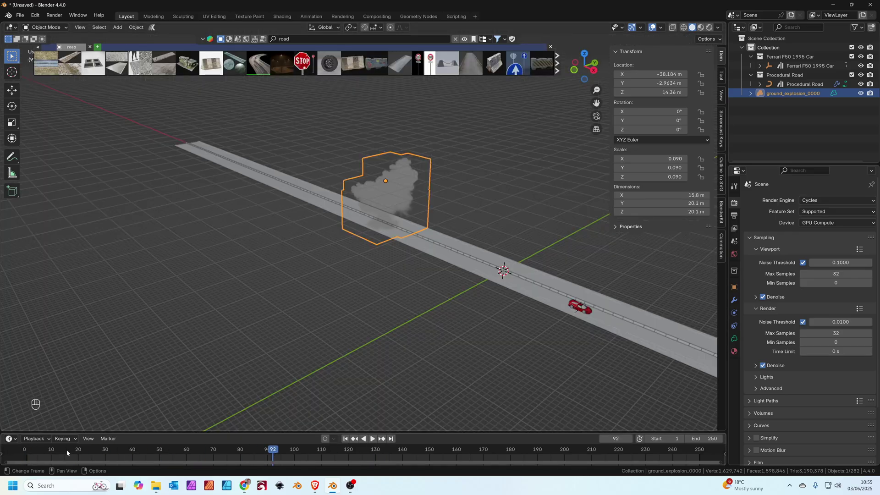
{"action": "key", "text": "Escape"}
{"action": "key", "text": "KP_0"}
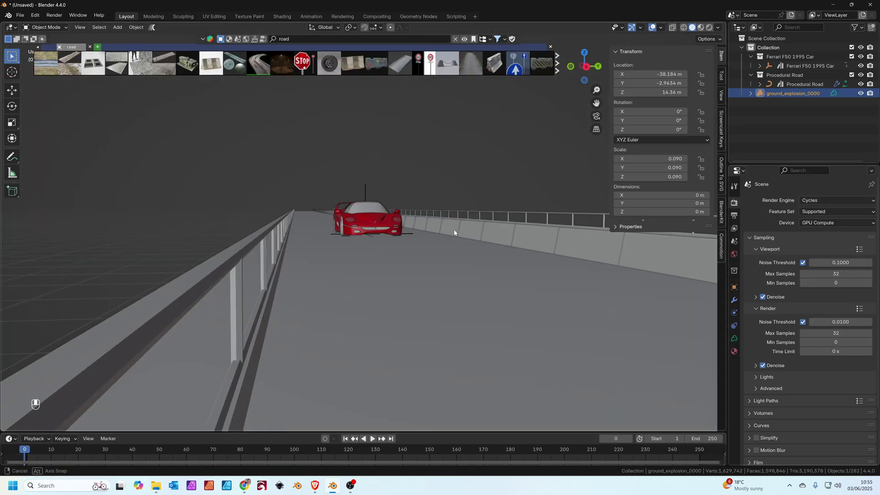
{"action": "scroll", "coordinate": [417, 232], "scroll_direction": "down", "scroll_amount": 3}
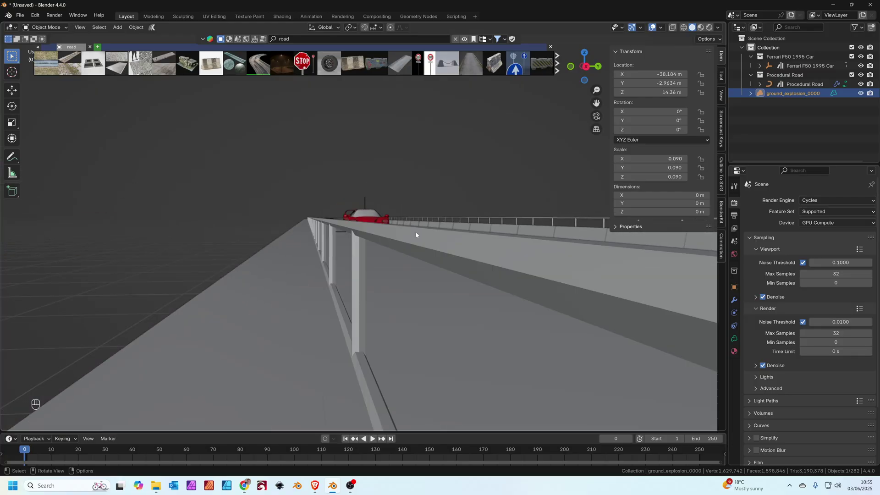
{"action": "middle_click_drag", "start_coordinate": [408, 232], "coordinate": [410, 236], "text": "shift"}
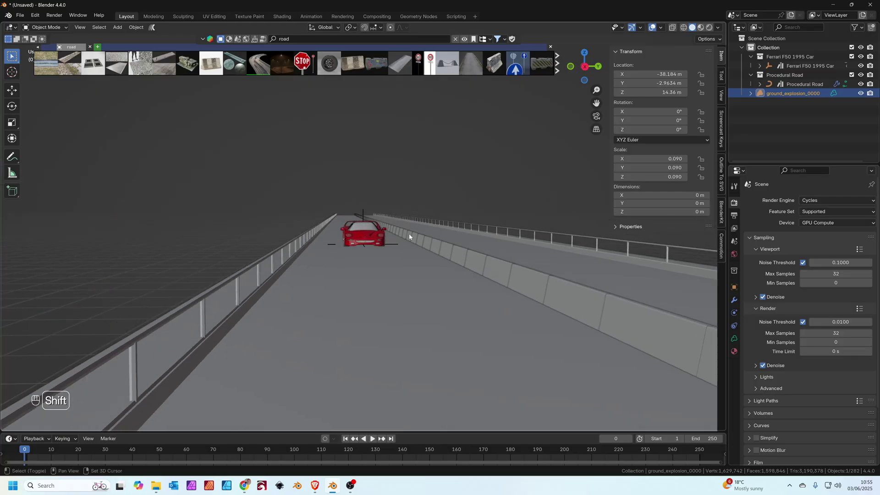
Add a camera and align it to the current road-level view
{"action": "key", "text": "shift+a"}
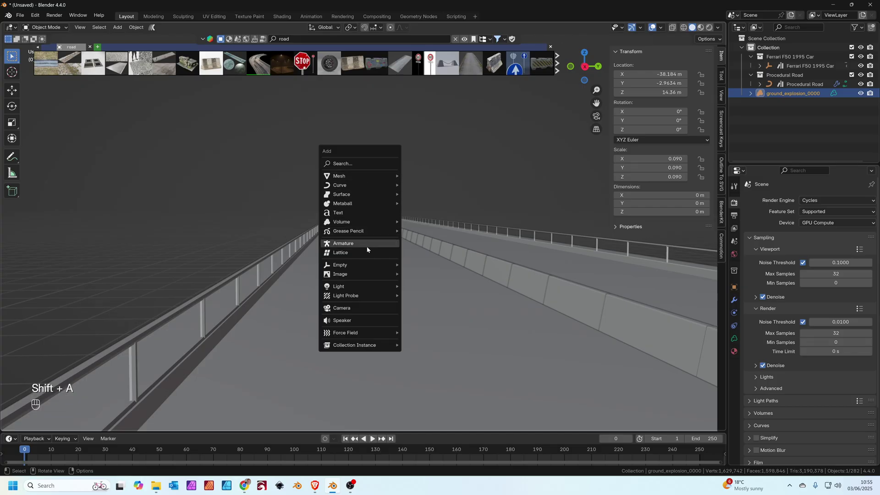
{"action": "left_click", "coordinate": [359, 308]}
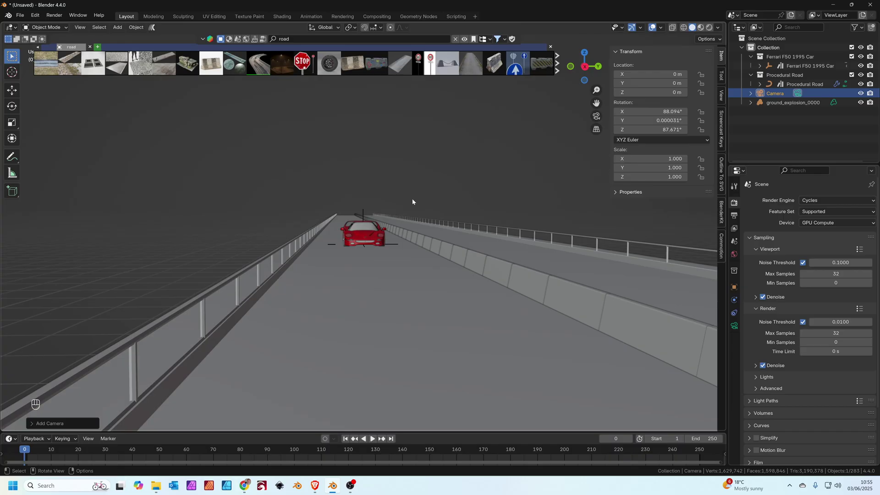
{"action": "key", "text": "ctrl+alt"}
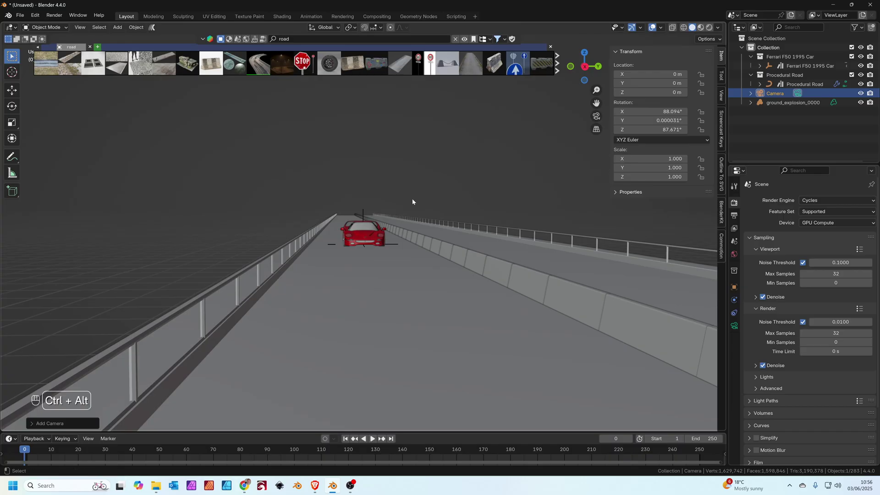
{"action": "key", "text": "ctrl+alt+KP_0"}
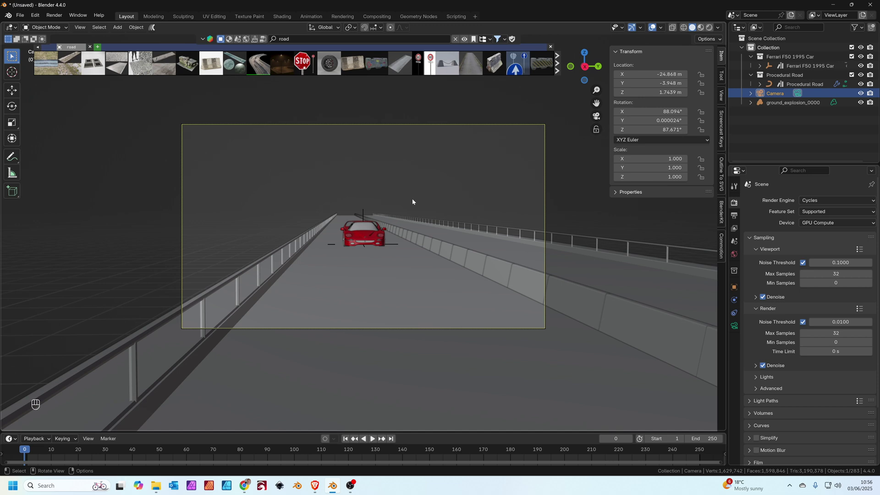
Refine the camera framing with walk navigation and set its Y rotation to -27°
{"action": "key", "text": "shift+grave"}
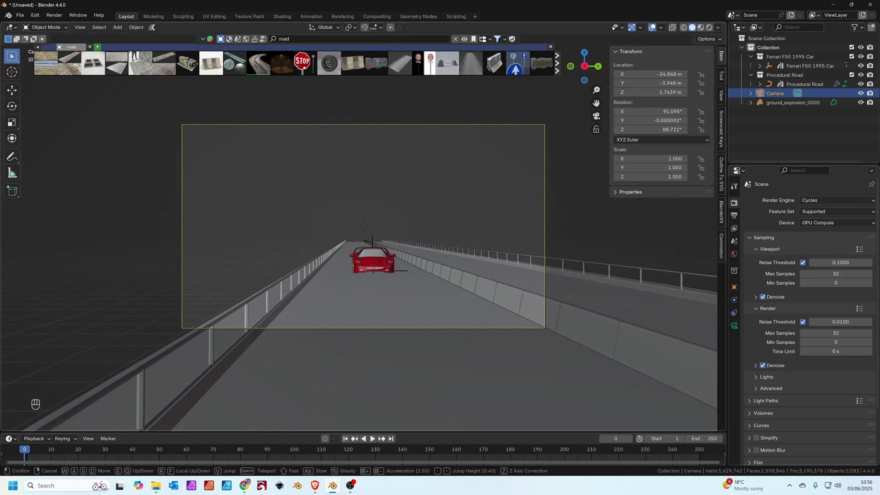
{"action": "left_click", "coordinate": [412, 202]}
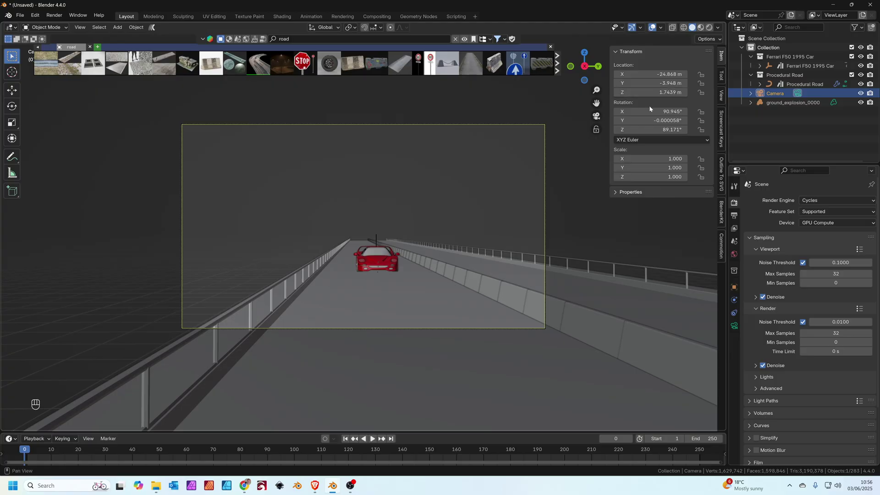
{"action": "left_click_drag", "start_coordinate": [662, 120], "coordinate": [635, 119], "text": "ctrl"}
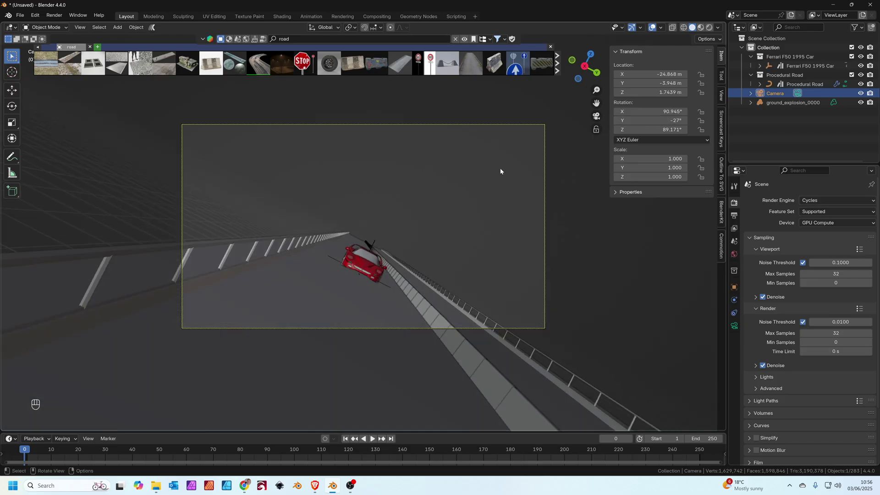
{"action": "key", "text": "shift+grave"}
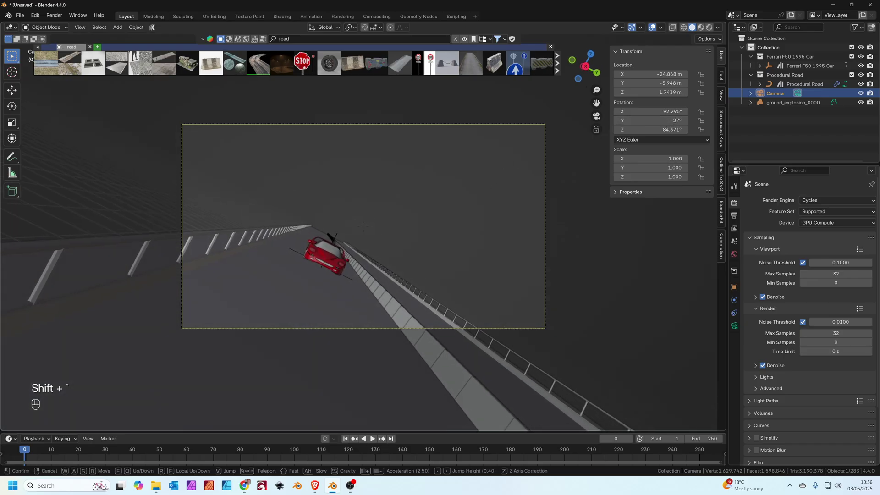
{"action": "left_click", "coordinate": [480, 191]}
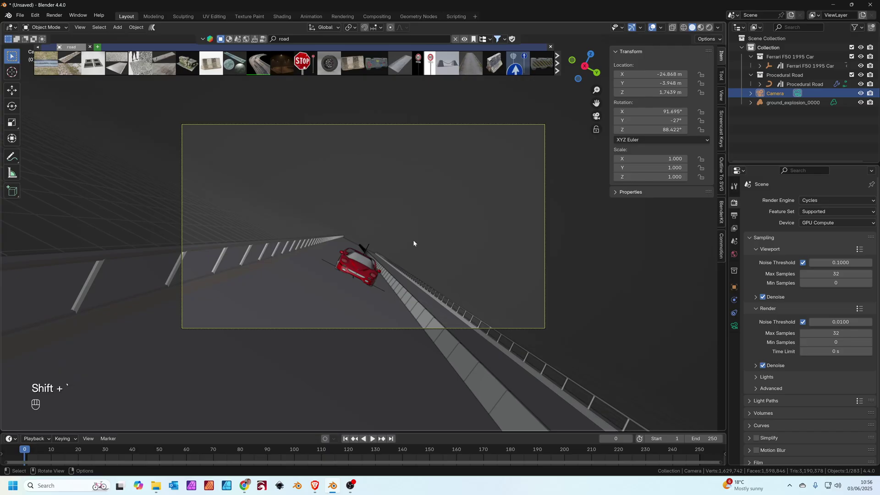
Switch to rendered preview and search BlenderKit HDRs for 'sunset over clouds'
{"action": "left_click", "coordinate": [710, 27]}
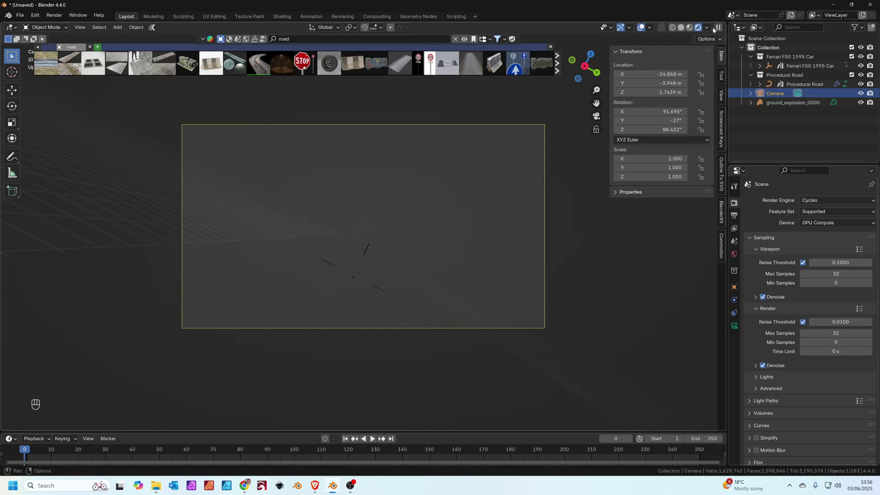
{"action": "scroll", "coordinate": [361, 294], "scroll_direction": "up", "scroll_amount": 4}
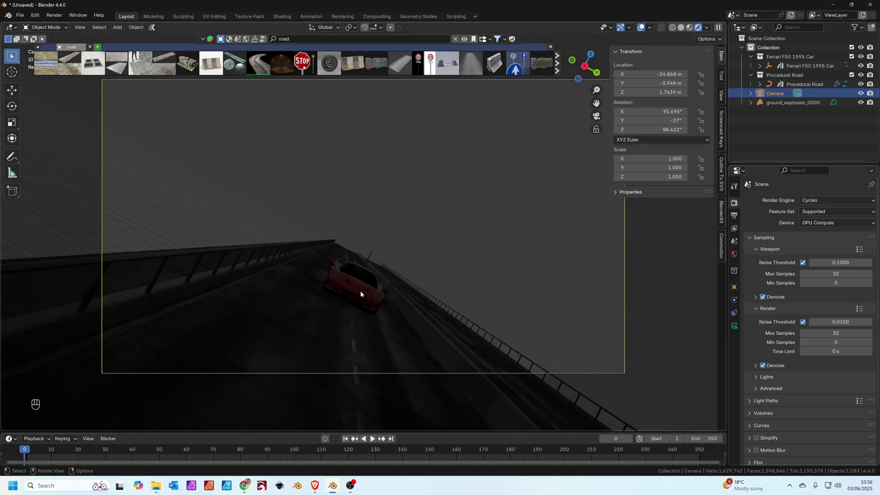
{"action": "scroll", "coordinate": [395, 282], "scroll_direction": "down", "scroll_amount": 2}
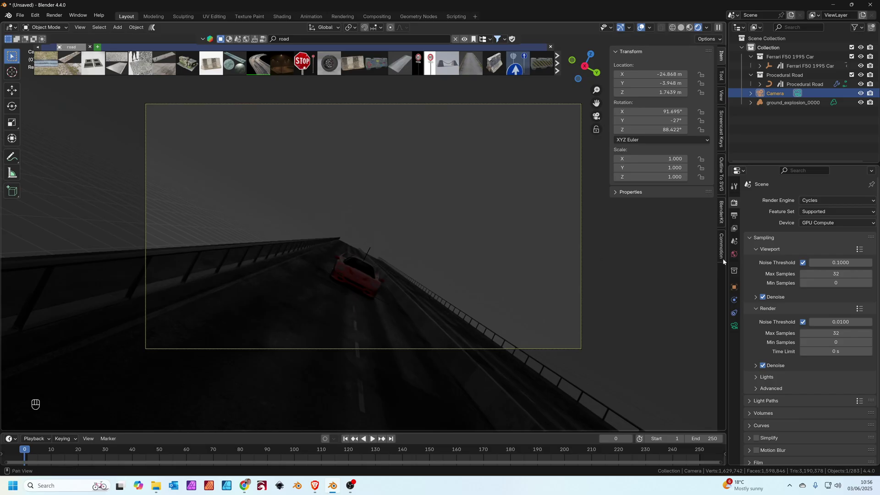
{"action": "left_click", "coordinate": [721, 212]}
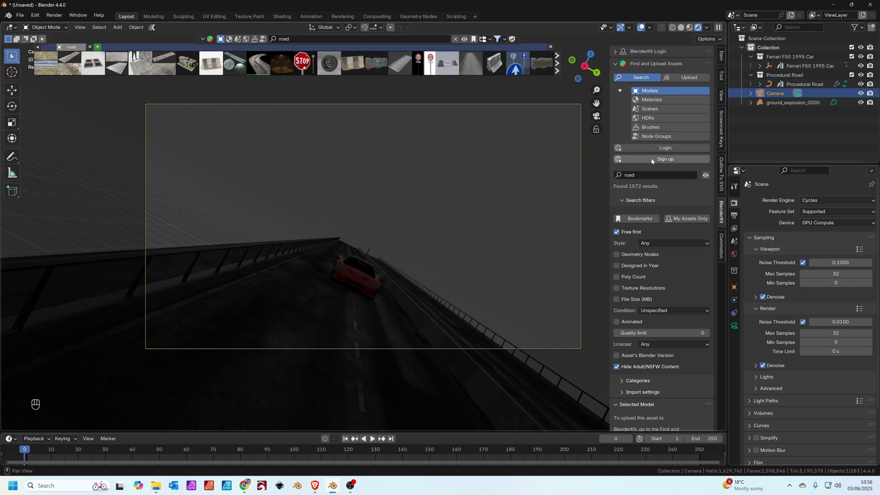
{"action": "left_click", "coordinate": [657, 119]}
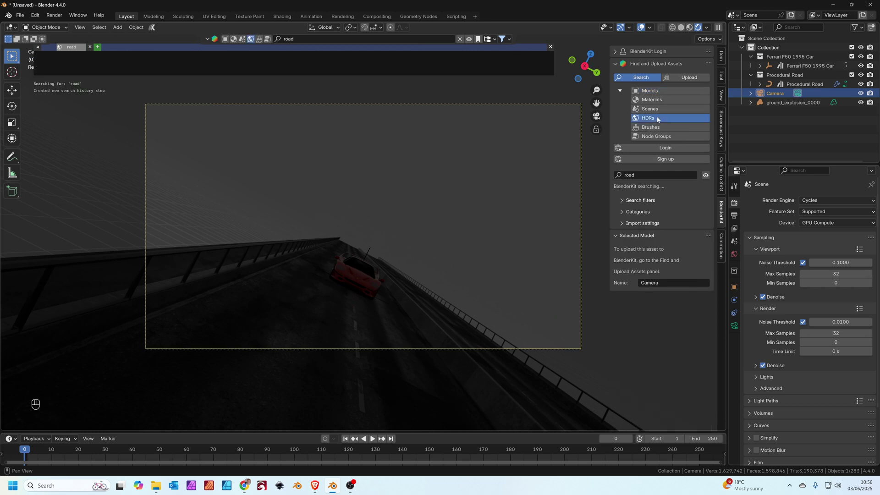
{"action": "left_click", "coordinate": [633, 176]}
{"action": "type", "text": "sunset over cl"}
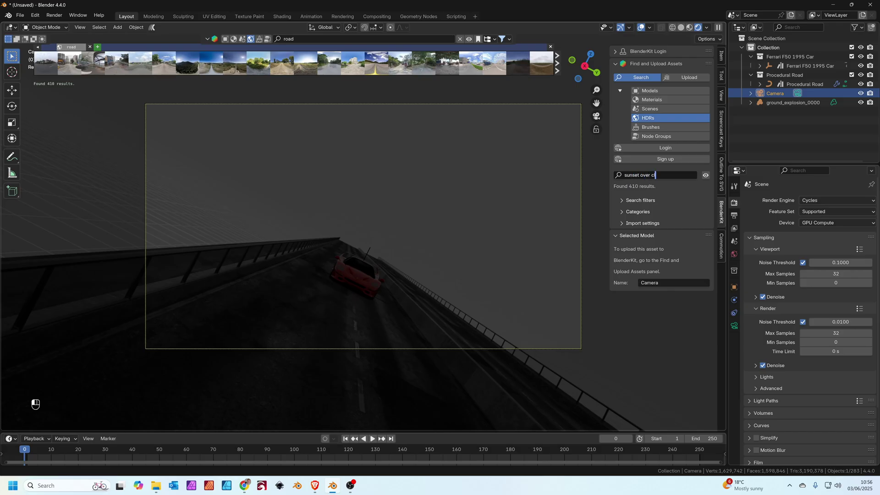
{"action": "type", "text": "ouds"}
{"action": "key", "text": "Return"}
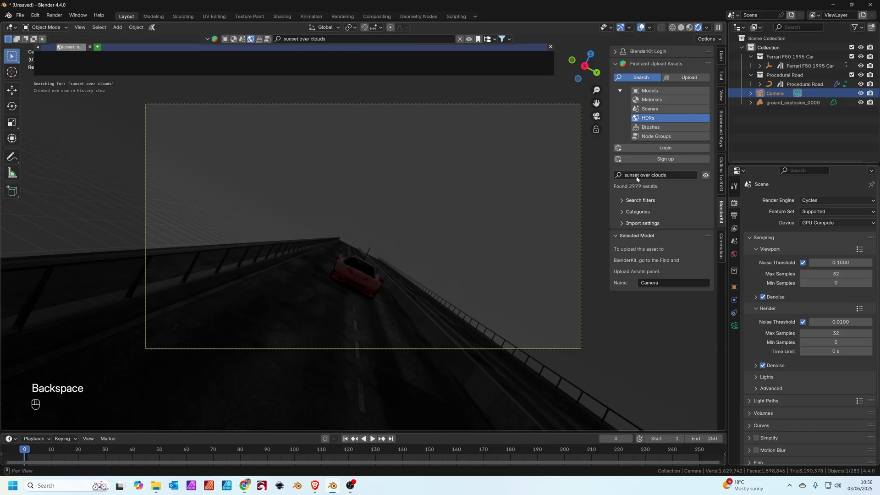
Add the Sunset over Clouds HDR to the scene at 4096 resolution
{"action": "mouse_move", "coordinate": [50, 65]}
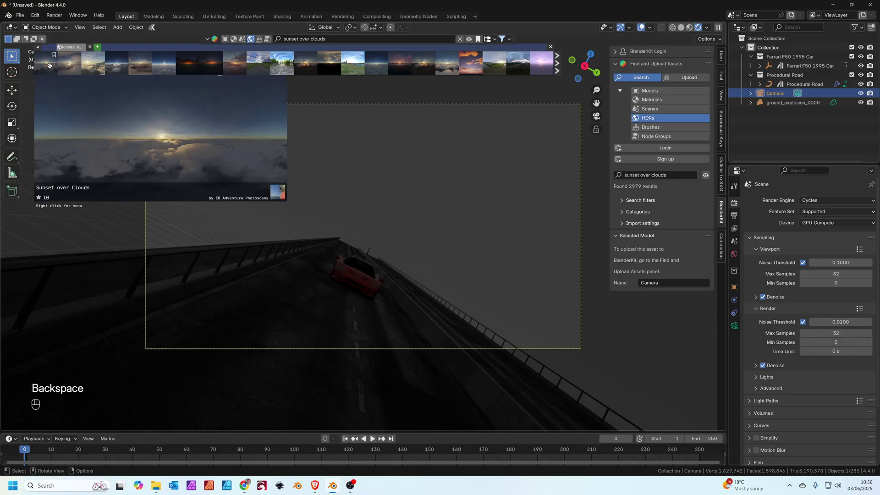
{"action": "left_click_drag", "start_coordinate": [50, 65], "coordinate": [120, 211]}
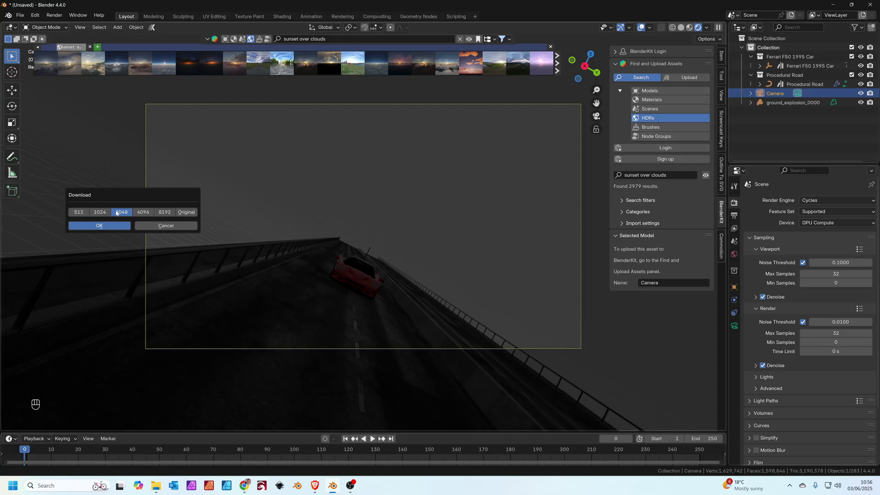
{"action": "left_click", "coordinate": [143, 213]}
{"action": "left_click", "coordinate": [100, 226]}
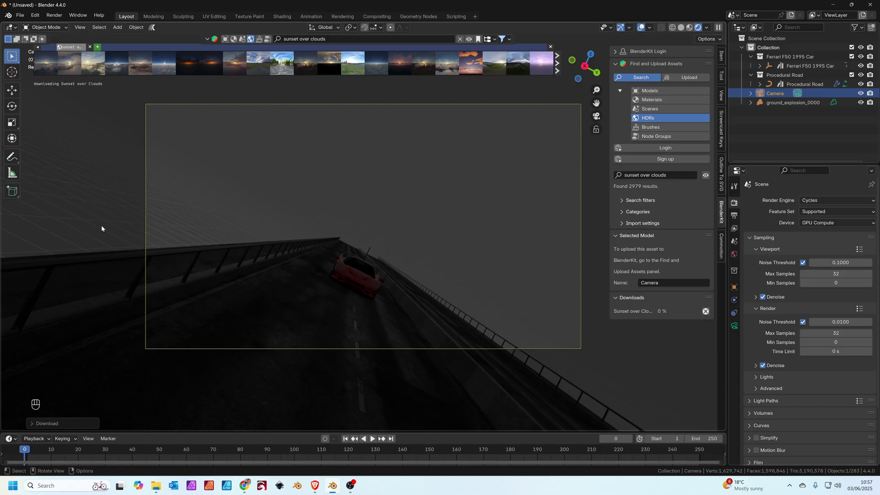
{"action": "middle_click_drag", "start_coordinate": [100, 225], "coordinate": [373, 267]}
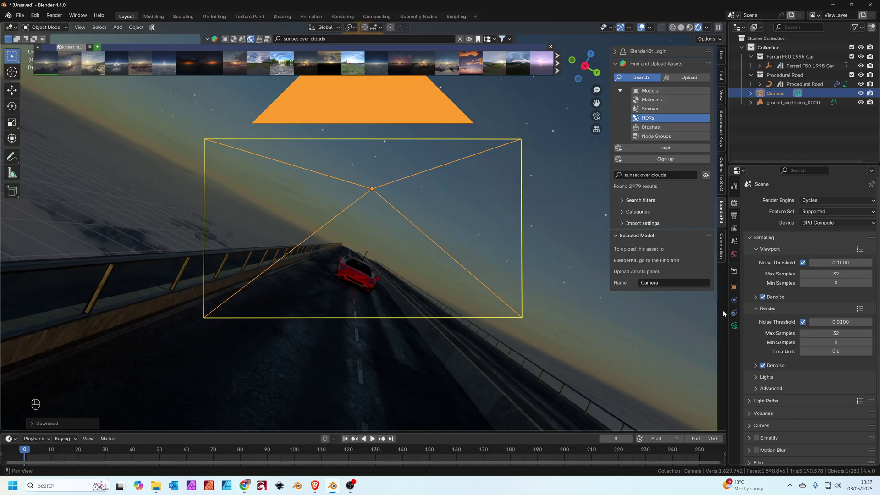
Set the world sky Strength to 0.2
{"action": "left_click", "coordinate": [735, 254]}
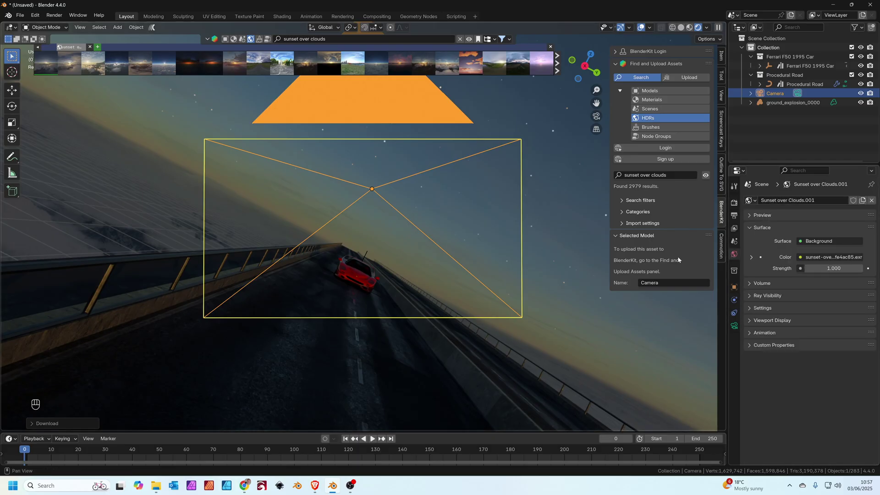
{"action": "left_click", "coordinate": [833, 268]}
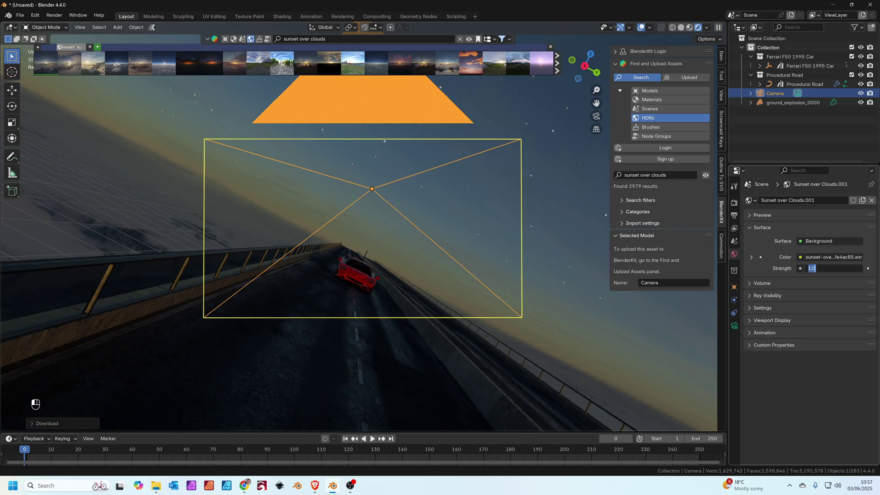
{"action": "type", "text": ".2"}
{"action": "key", "text": "Return"}
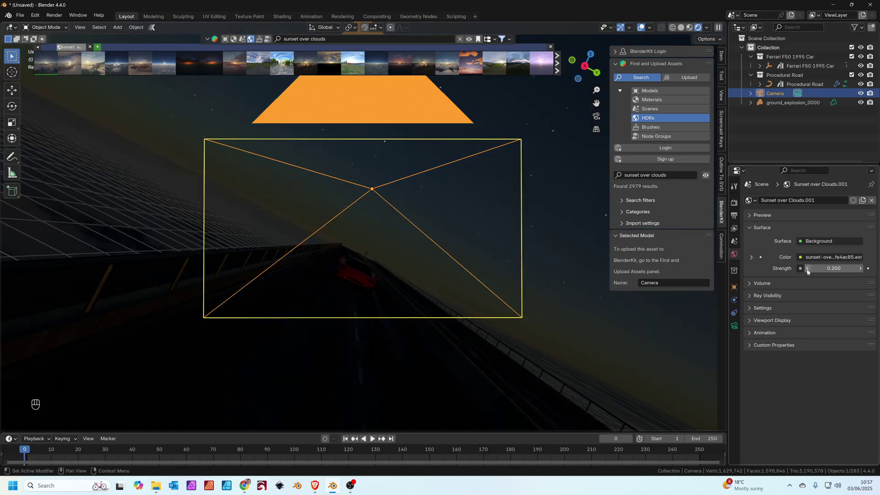
Rotate the sky about 171° on Z in Vector Mapping, checking it through the camera
{"action": "left_click", "coordinate": [752, 257]}
{"action": "left_click", "coordinate": [752, 257]}
{"action": "left_click", "coordinate": [752, 257]}
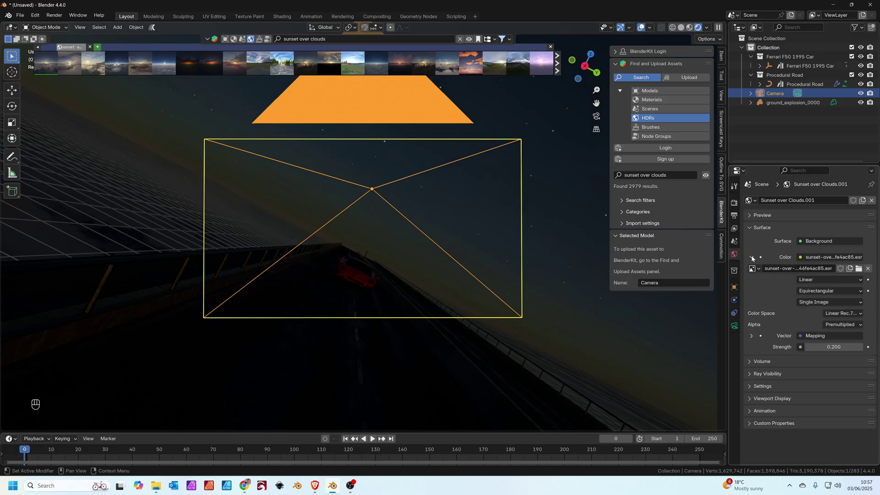
{"action": "left_click", "coordinate": [751, 336]}
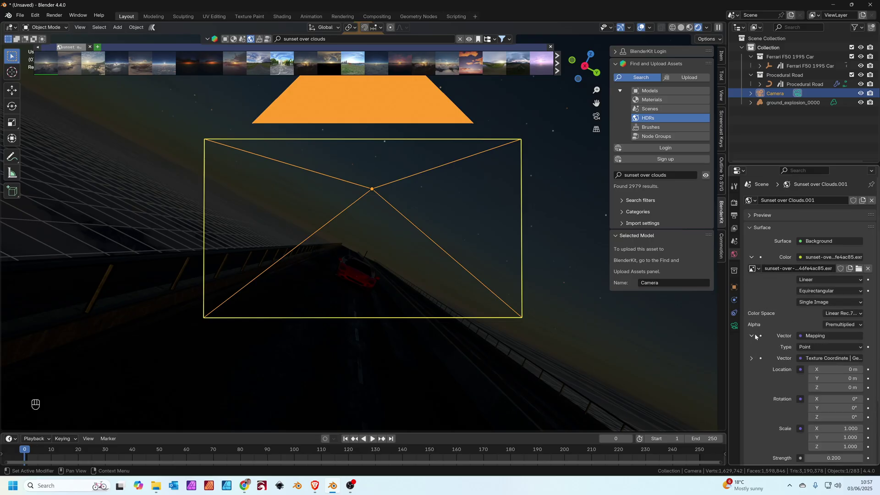
{"action": "scroll", "coordinate": [767, 321], "scroll_direction": "down", "scroll_amount": 4}
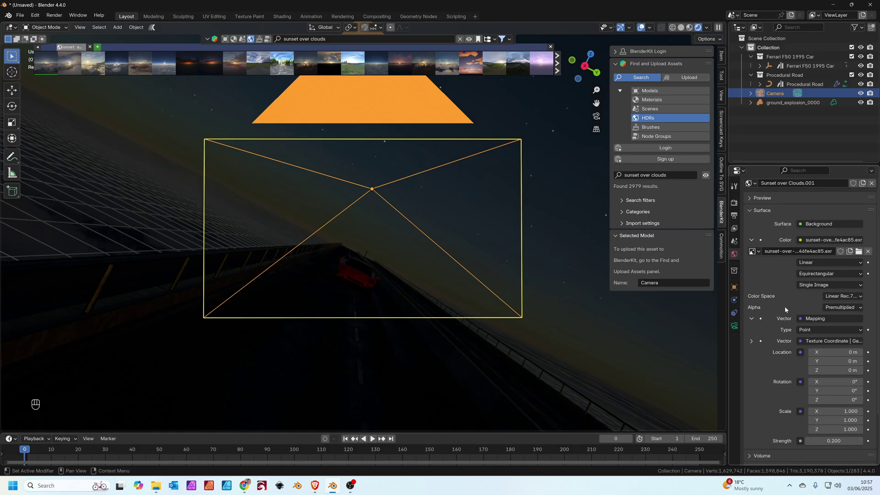
{"action": "left_click_drag", "start_coordinate": [839, 348], "coordinate": [822, 348]}
{"action": "left_click_drag", "start_coordinate": [835, 349], "coordinate": [865, 349]}
{"action": "key", "text": "KP_0"}
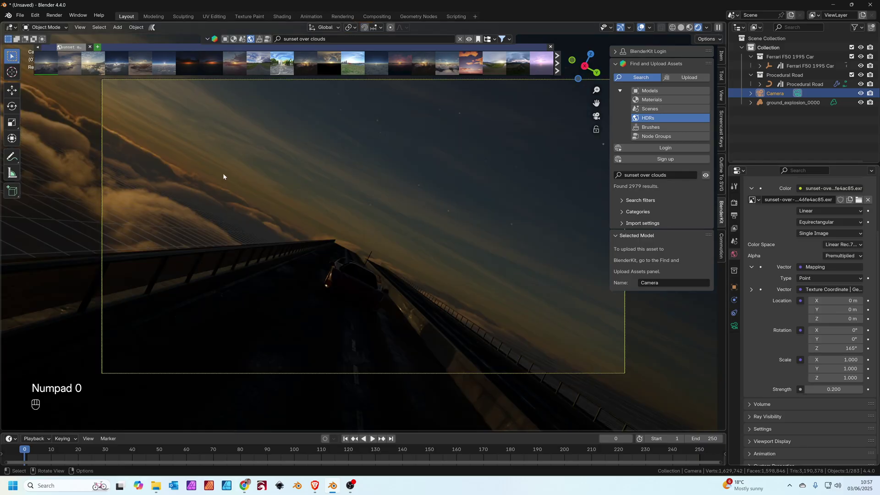
{"action": "left_click_drag", "start_coordinate": [838, 348], "coordinate": [841, 349]}
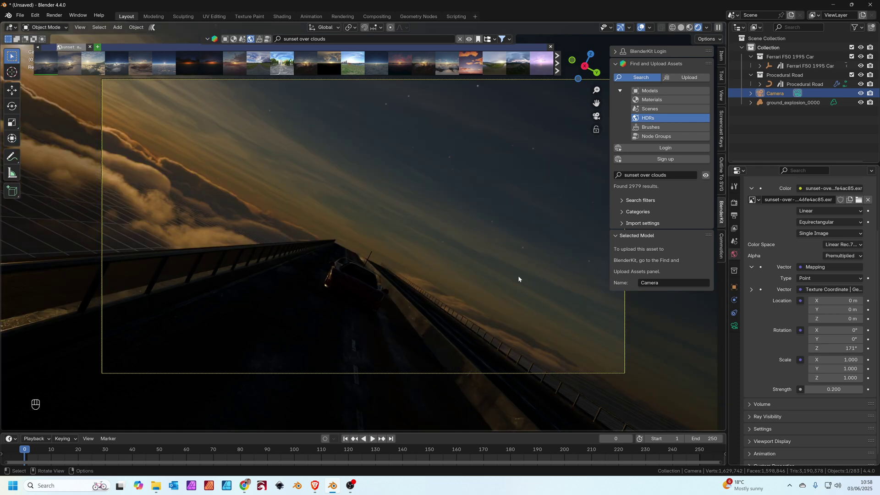
{"action": "left_click", "coordinate": [353, 292]}
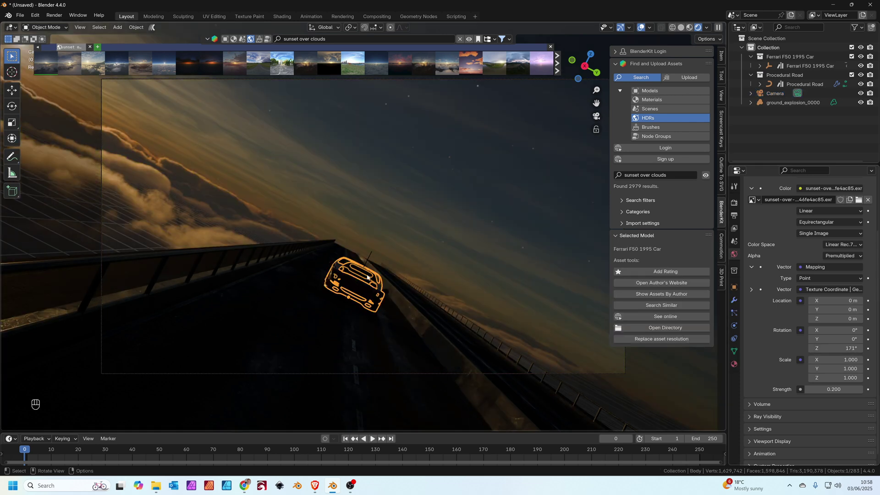
In material preview, delete one of the Ferrari's headlight objects
{"action": "left_click", "coordinate": [689, 27]}
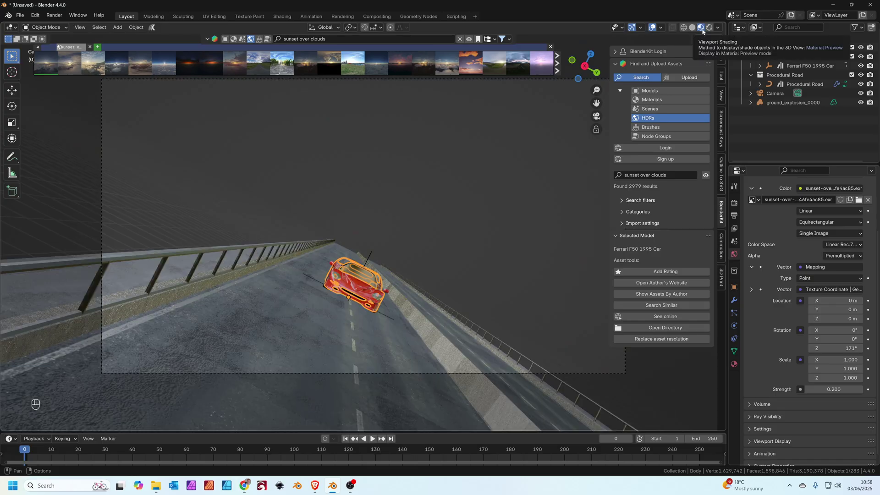
{"action": "middle_click_drag", "start_coordinate": [340, 241], "coordinate": [334, 243]}
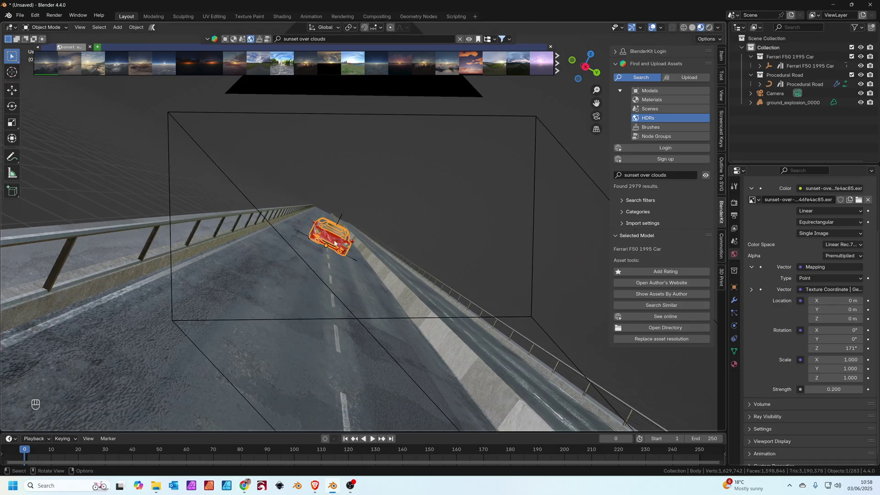
{"action": "key", "text": "KP_Decimal"}
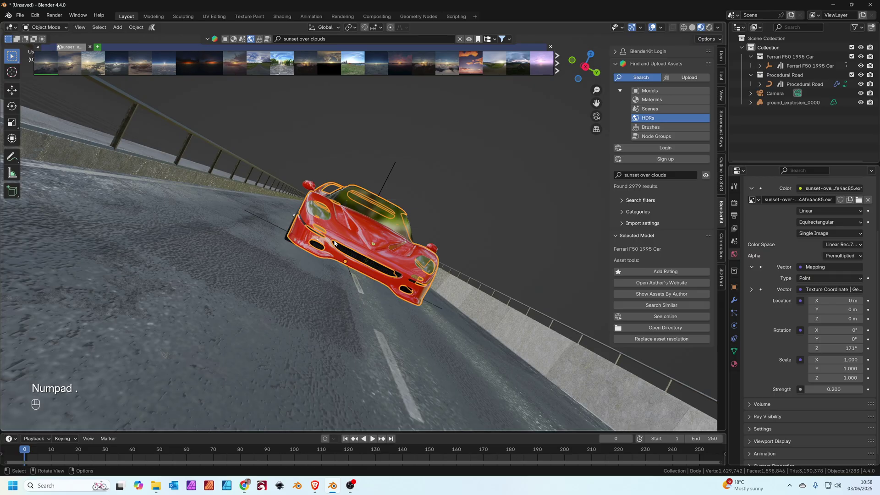
{"action": "left_click", "coordinate": [314, 214]}
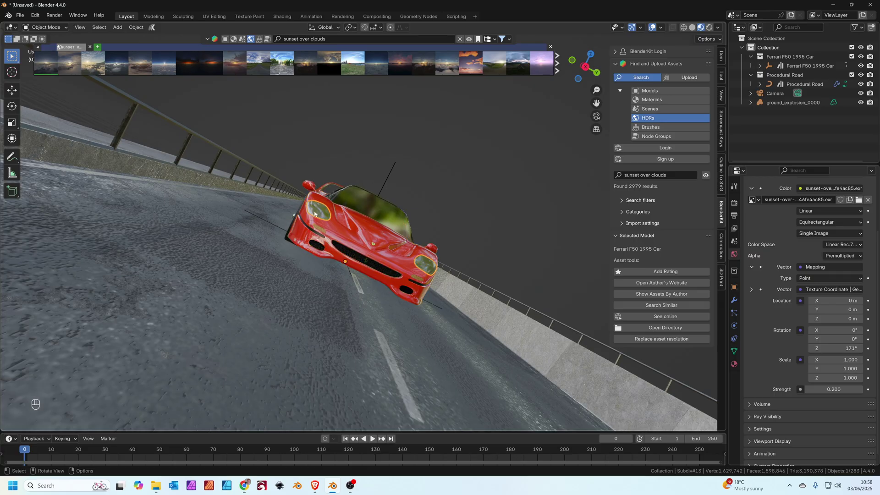
{"action": "middle_click_drag", "start_coordinate": [320, 214], "coordinate": [401, 264]}
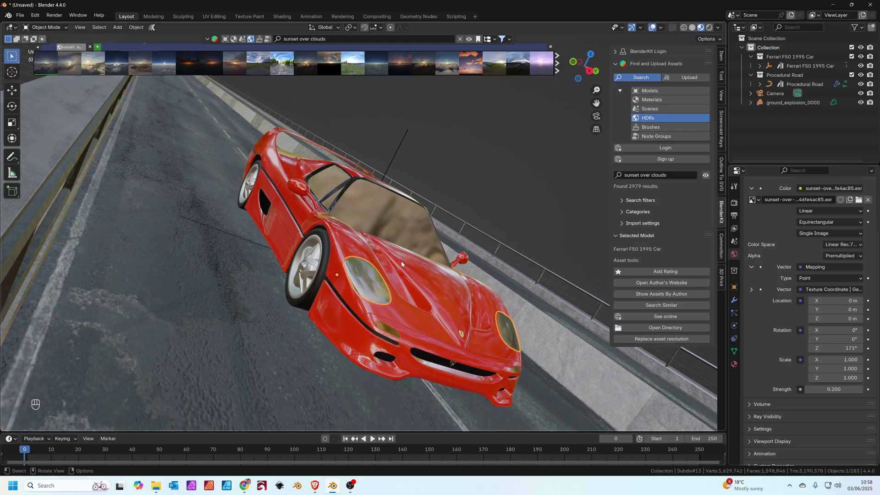
{"action": "key", "text": "x"}
{"action": "left_click", "coordinate": [390, 268]}
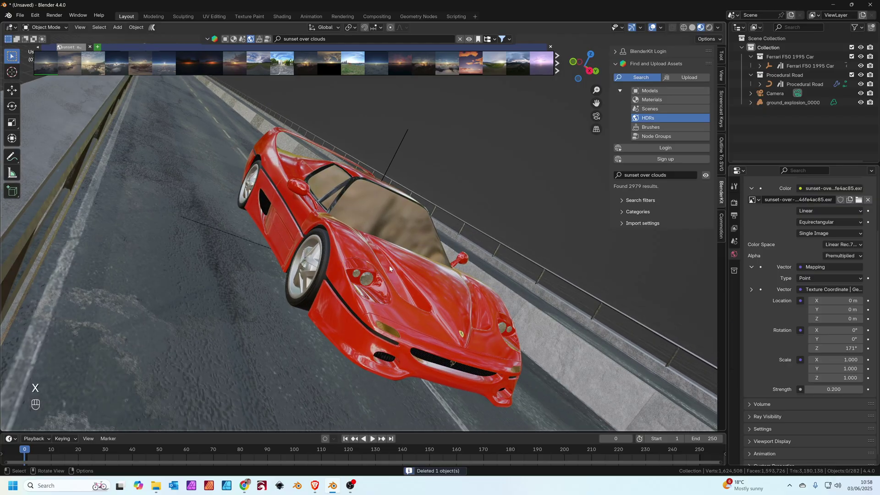
Clear the remaining headlight's material slots and create a new material
{"action": "left_click", "coordinate": [366, 280]}
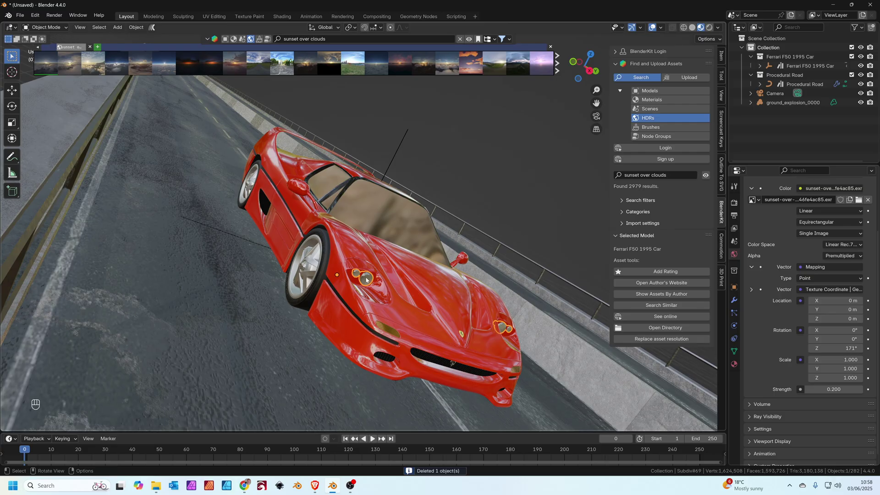
{"action": "left_click", "coordinate": [734, 364]}
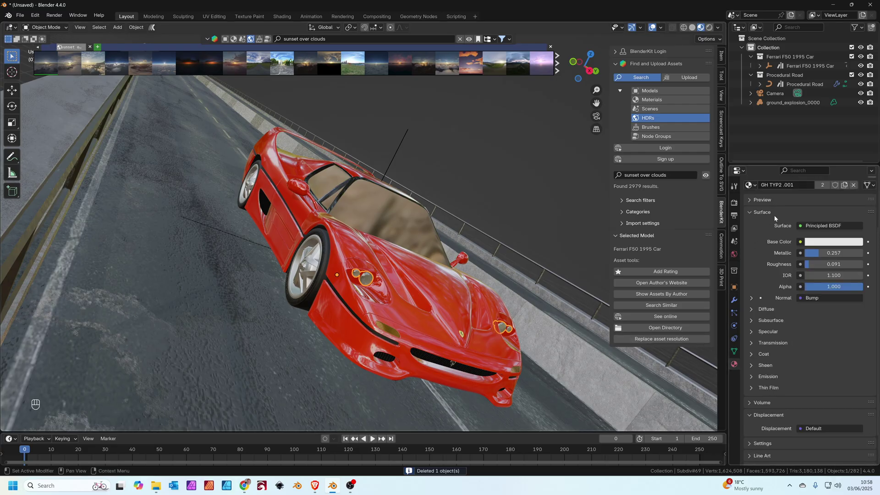
{"action": "scroll", "coordinate": [761, 274], "scroll_direction": "up", "scroll_amount": 4}
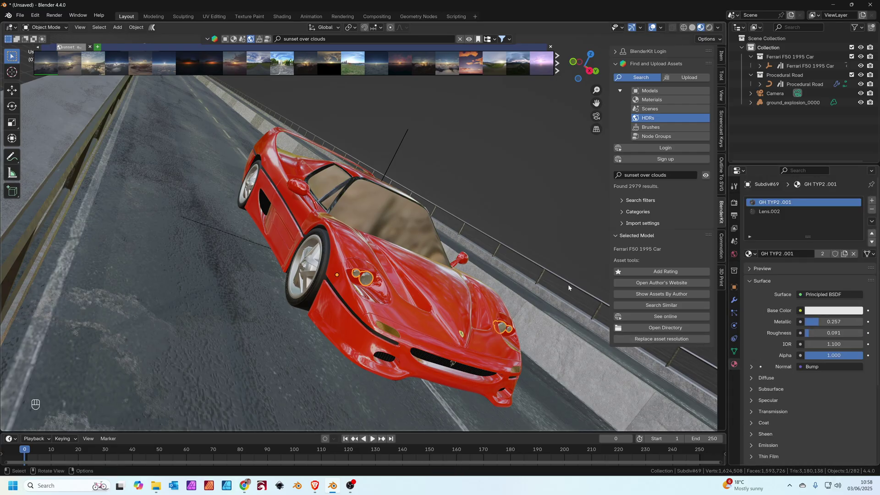
{"action": "left_click", "coordinate": [871, 210]}
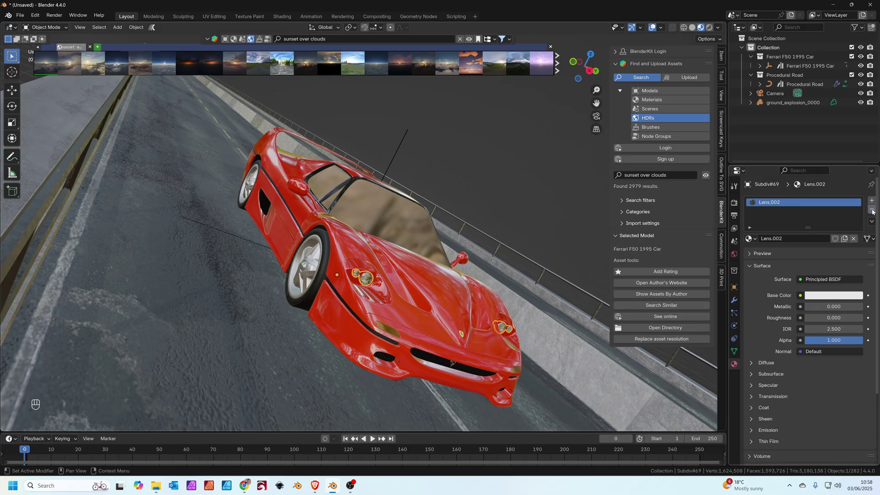
{"action": "left_click", "coordinate": [872, 210]}
{"action": "left_click", "coordinate": [821, 238]}
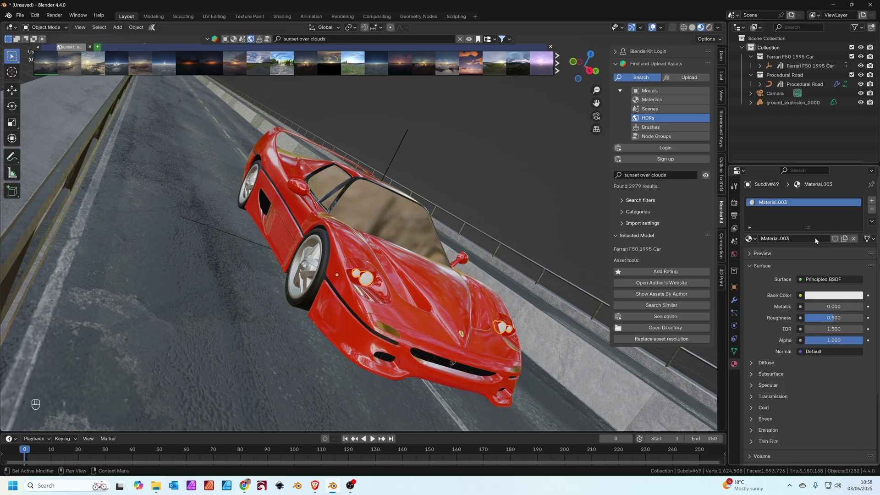
Name the material 'Emission', use the Emission shader, and set strength 1000
{"action": "left_click", "coordinate": [816, 239]}
{"action": "type", "text": "Emission"}
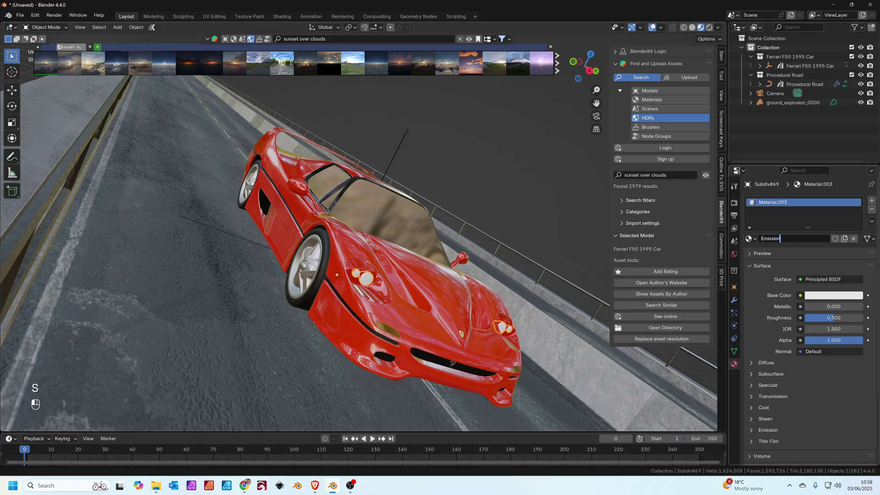
{"action": "key", "text": "Return"}
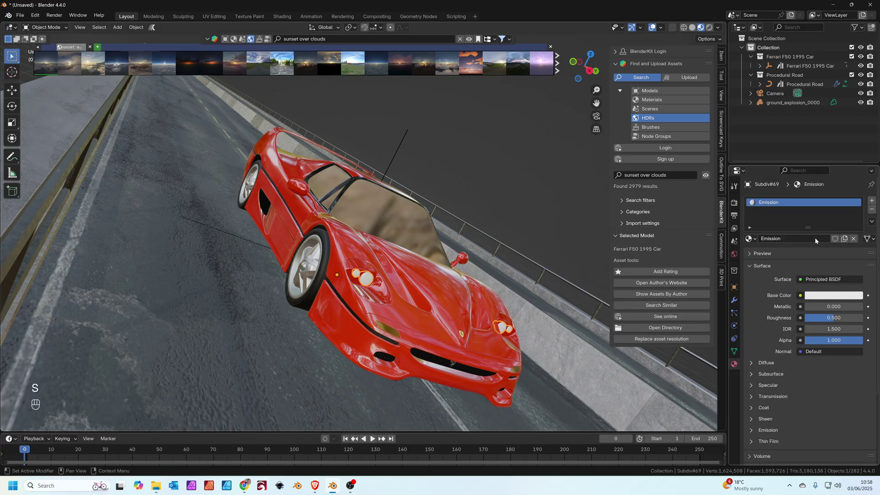
{"action": "left_click", "coordinate": [838, 280]}
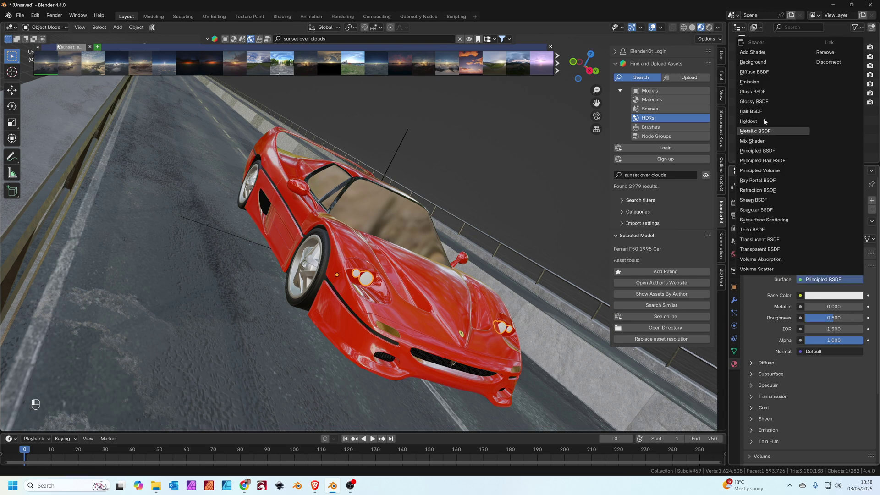
{"action": "left_click", "coordinate": [757, 81]}
{"action": "left_click", "coordinate": [827, 306]}
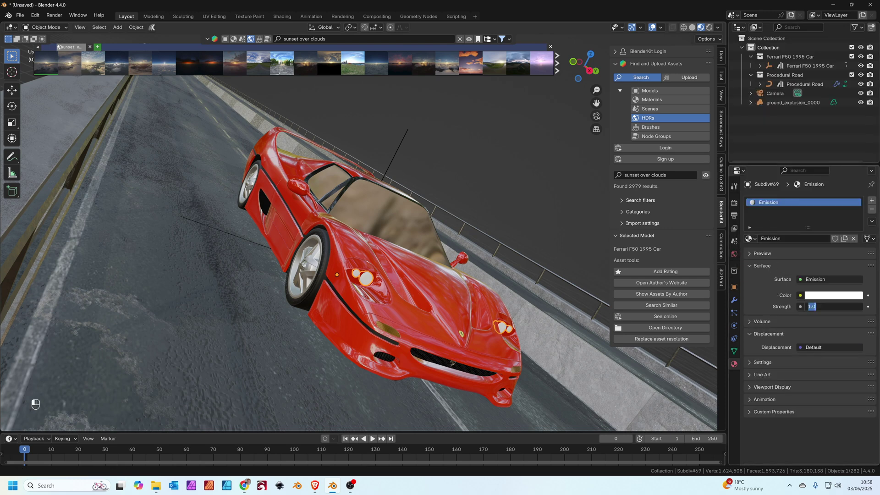
{"action": "type", "text": "1000"}
{"action": "key", "text": "Return"}
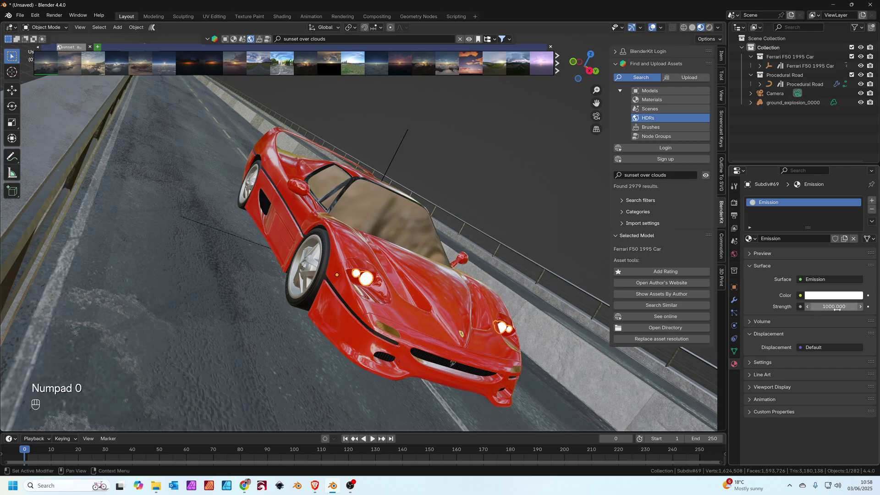
{"action": "left_click", "coordinate": [709, 27]}
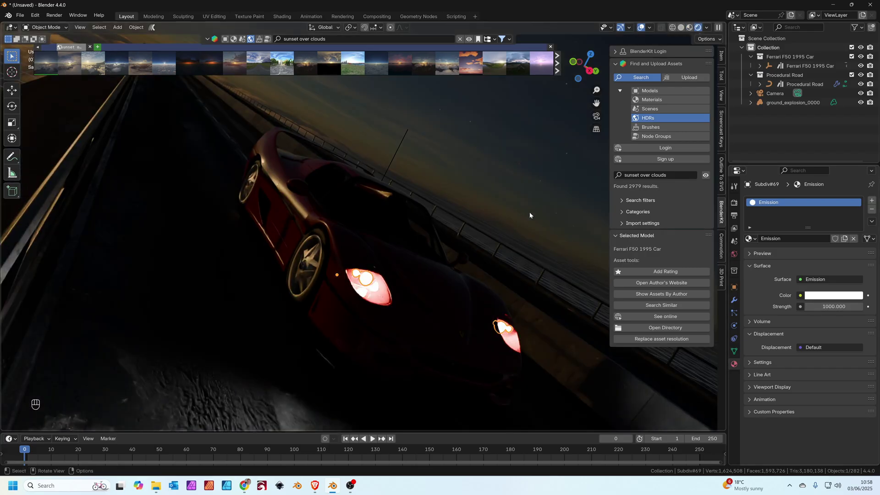
{"action": "mouse_move", "coordinate": [529, 212]}
{"action": "middle_mouse_down"}
{"action": "mouse_move", "coordinate": [473, 277]}
{"action": "mouse_move", "coordinate": [452, 271]}
{"action": "middle_mouse_up"}
{"action": "key", "text": "KP_0"}
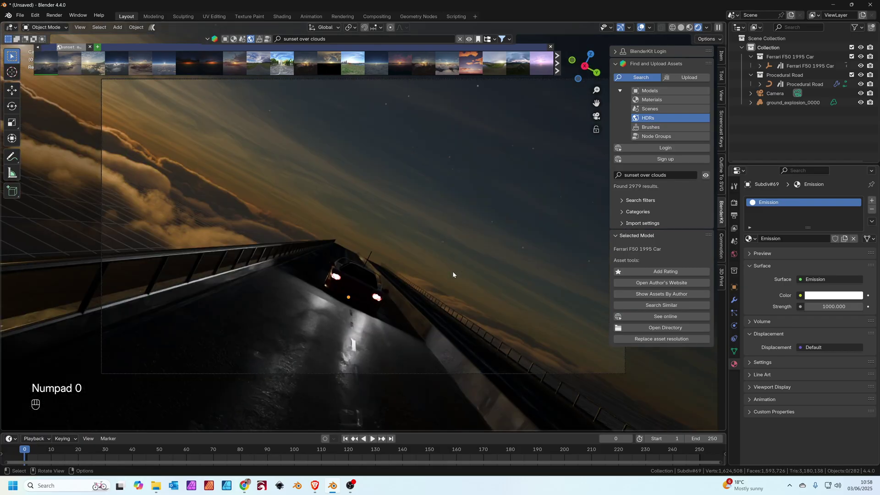
{"action": "middle_click_drag", "start_coordinate": [369, 259], "coordinate": [392, 264]}
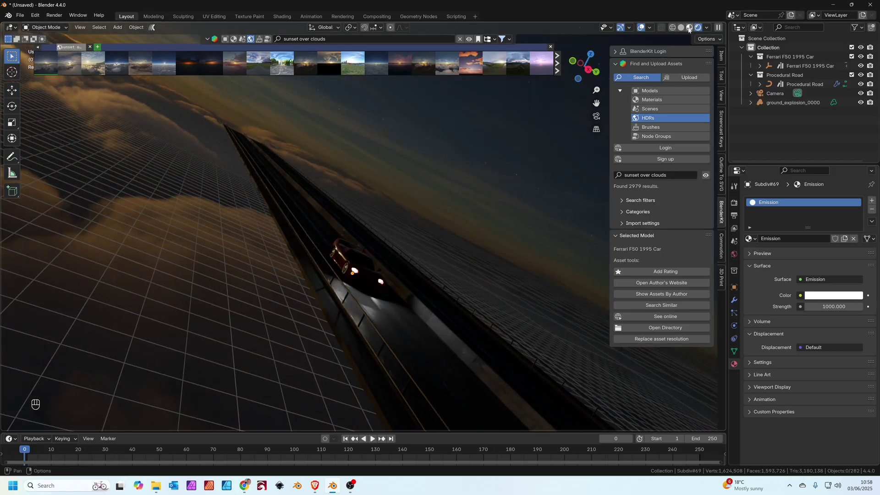
{"action": "left_click", "coordinate": [690, 27]}
{"action": "scroll", "coordinate": [477, 296], "scroll_direction": "down", "scroll_amount": 5}
Parent the camera to the Ferrari with Ctrl+P > Object
{"action": "scroll", "coordinate": [485, 308], "scroll_direction": "up", "scroll_amount": 2}
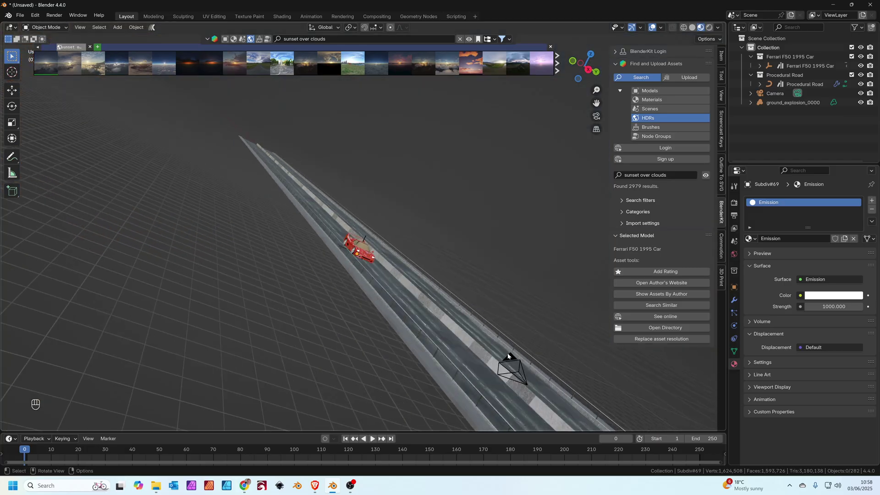
{"action": "left_click", "coordinate": [509, 355]}
{"action": "scroll", "coordinate": [454, 298], "scroll_direction": "up", "scroll_amount": 3}
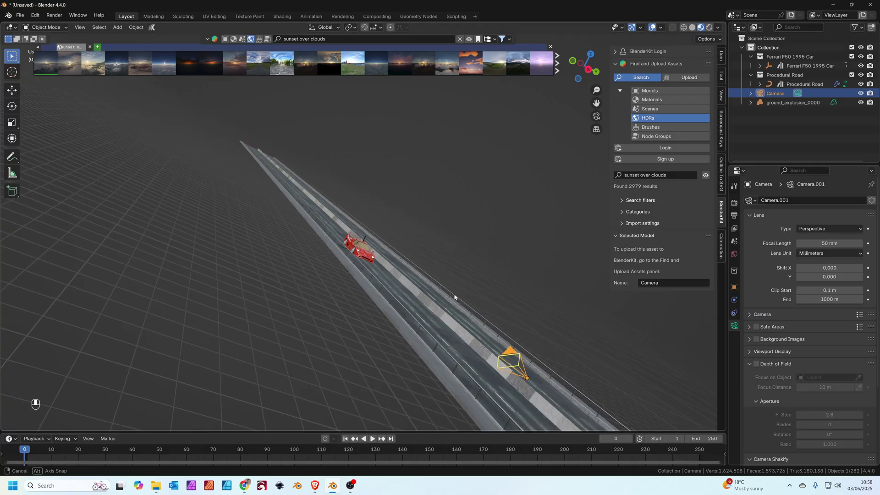
{"action": "middle_click_drag", "start_coordinate": [462, 302], "coordinate": [460, 253], "text": "shift"}
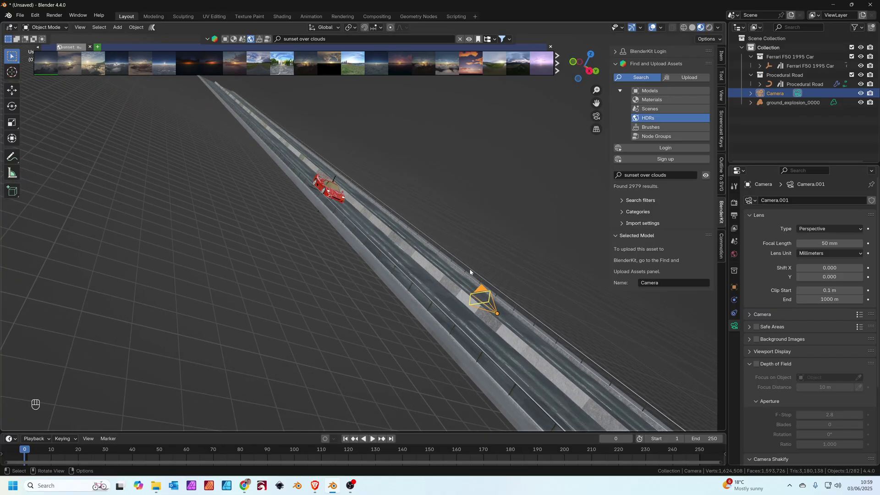
{"action": "key", "text": "shift"}
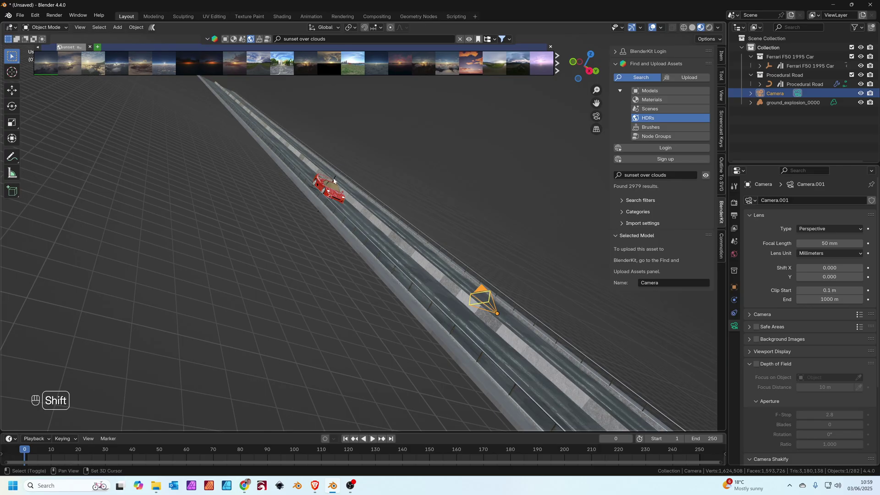
{"action": "left_click", "coordinate": [334, 181], "text": "shift"}
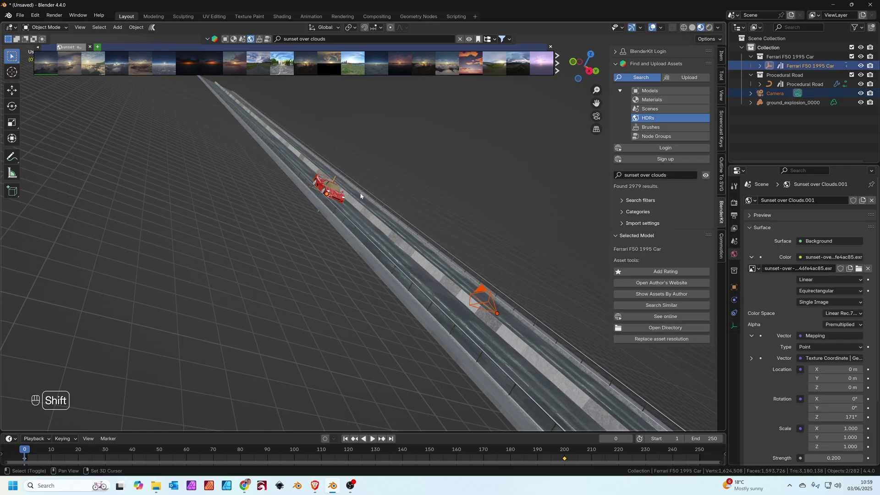
{"action": "key", "text": "ctrl"}
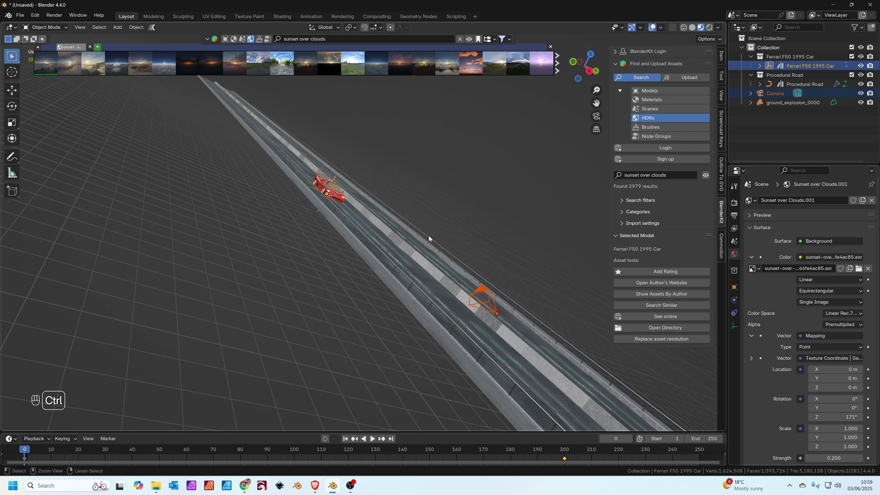
{"action": "key", "text": "ctrl+p"}
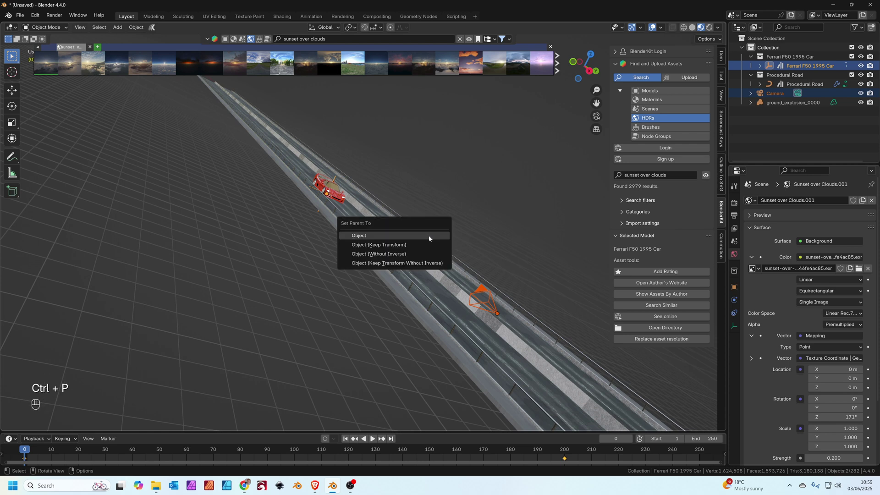
{"action": "left_click", "coordinate": [376, 245]}
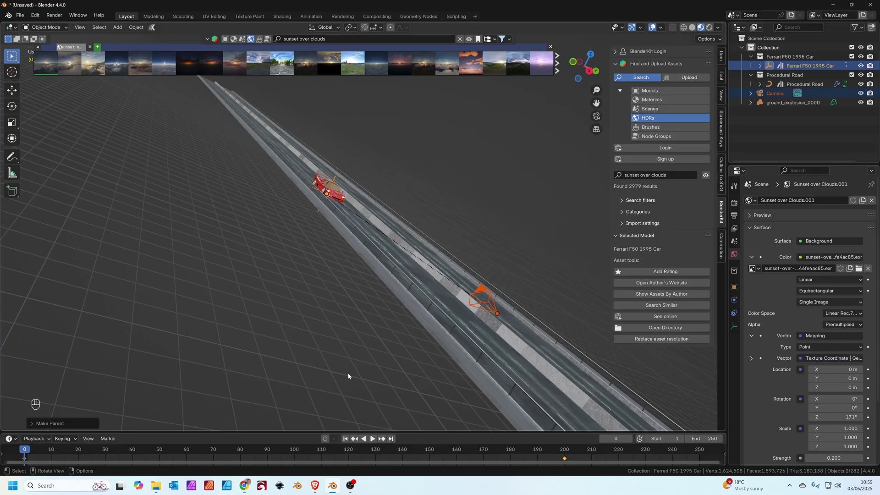
Play the animation to check the camera follows the car
{"action": "key", "text": "space"}
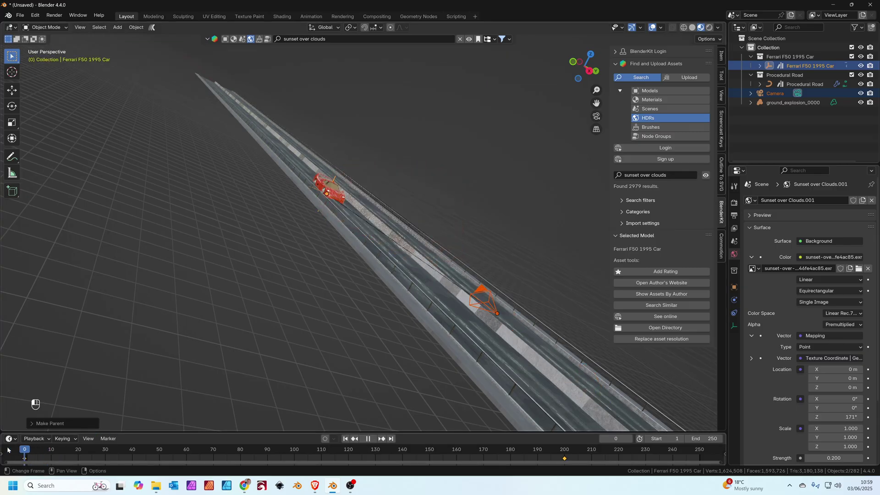
{"action": "key", "text": "space"}
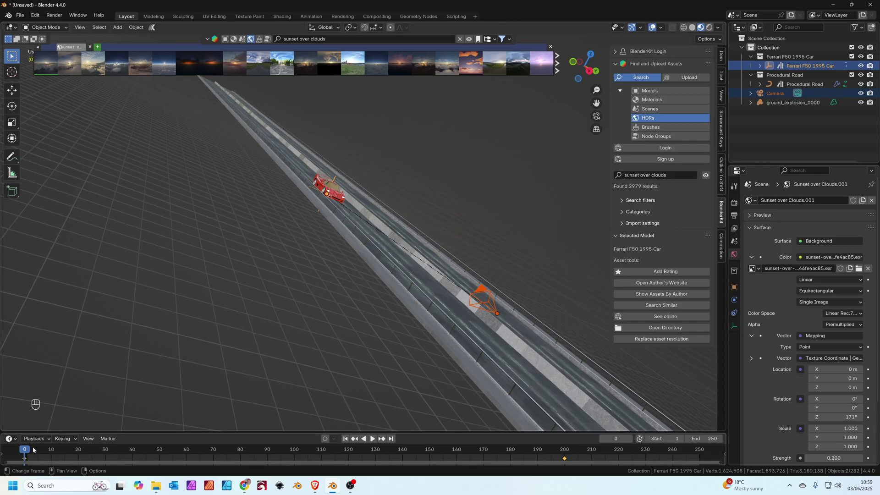
{"action": "key", "text": "space"}
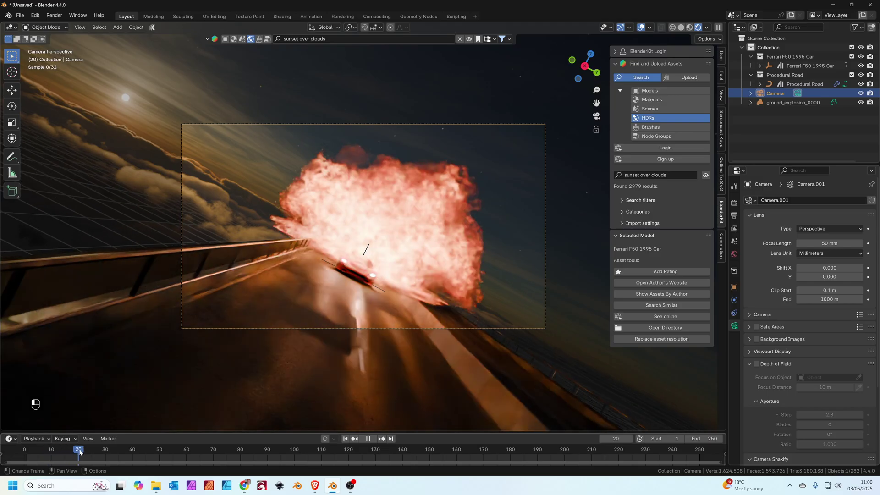
Scrub to the explosion frame, check the Camera Shakify page in Chrome, then show the camera's Camera Shakify panel
{"action": "mouse_move", "coordinate": [79, 452]}
{"action": "left_mouse_down"}
{"action": "mouse_move", "coordinate": [100, 451]}
{"action": "mouse_move", "coordinate": [39, 452]}
{"action": "mouse_move", "coordinate": [151, 452]}
{"action": "mouse_move", "coordinate": [93, 451]}
{"action": "left_mouse_up"}
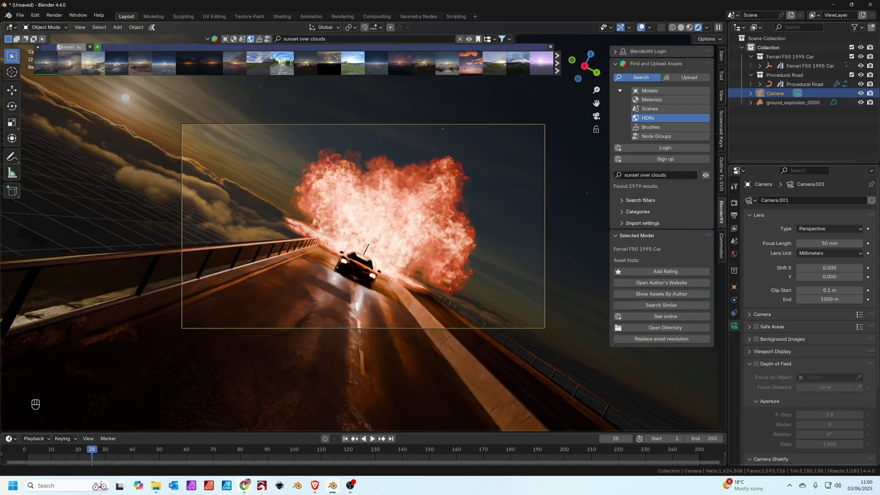
{"action": "mouse_move", "coordinate": [246, 485]}
{"action": "left_click", "coordinate": [287, 442]}
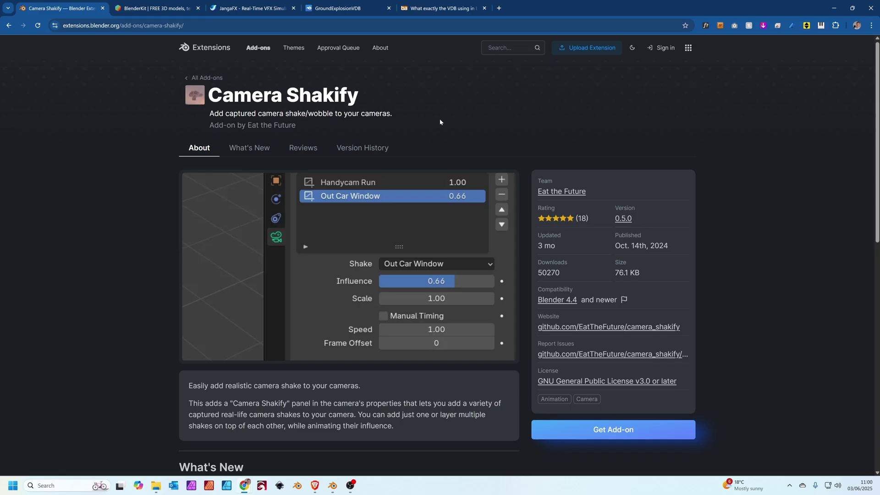
{"action": "left_click", "coordinate": [833, 9]}
{"action": "scroll", "coordinate": [752, 353], "scroll_direction": "down", "scroll_amount": 3}
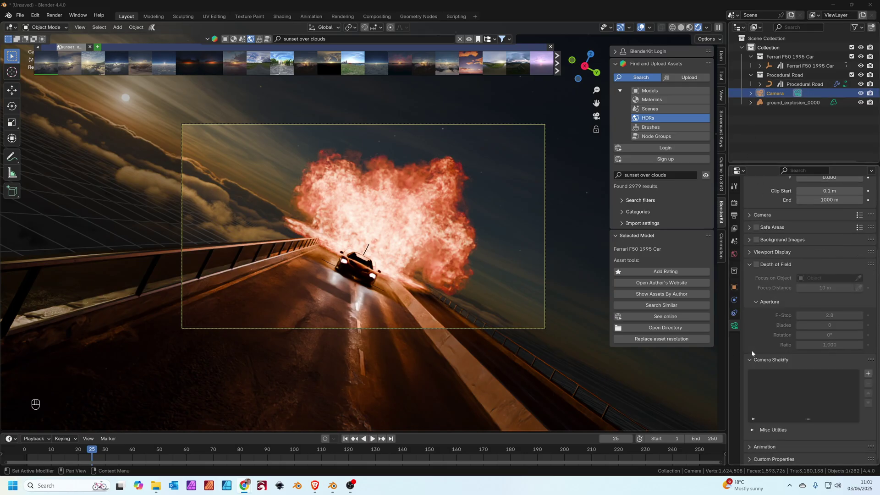
Add a Camera Shakify shake set to Out Car Window
{"action": "left_click", "coordinate": [868, 373]}
{"action": "scroll", "coordinate": [804, 404], "scroll_direction": "down", "scroll_amount": 4}
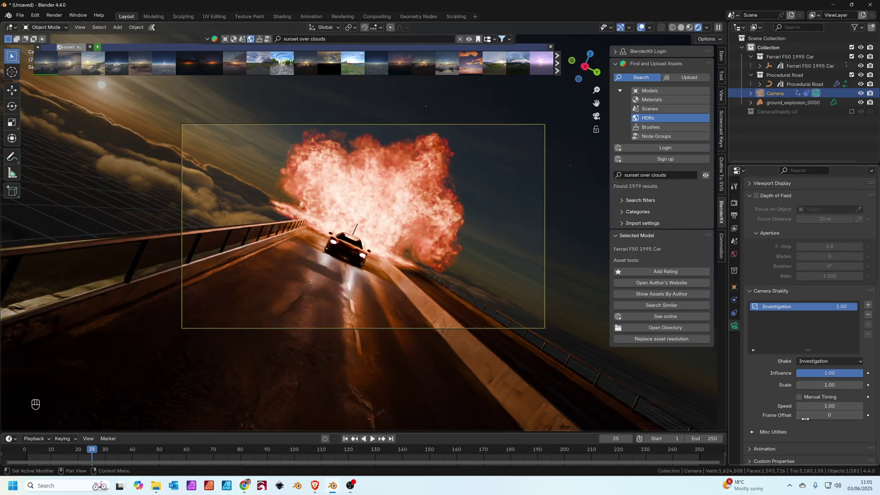
{"action": "left_click", "coordinate": [822, 359]}
{"action": "left_click", "coordinate": [809, 419]}
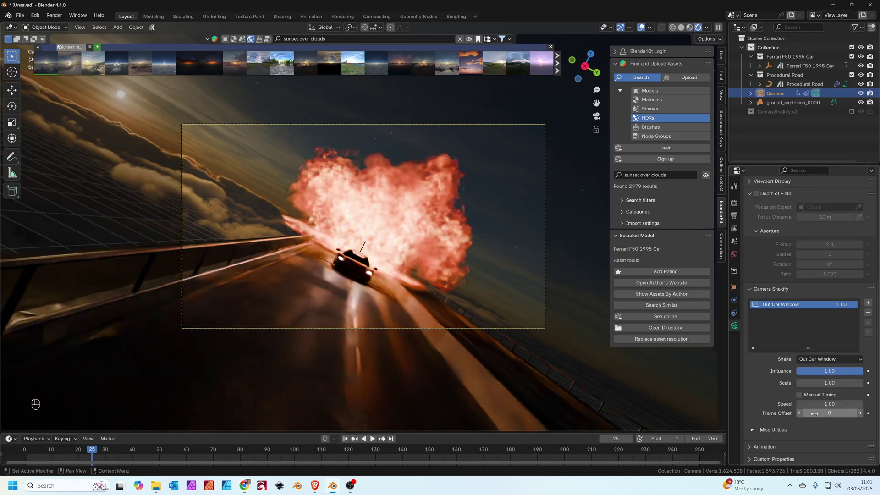
Preview the shake by playing and rewinding, stopping at frame 25, then save with Ctrl+S
{"action": "key", "text": "space"}
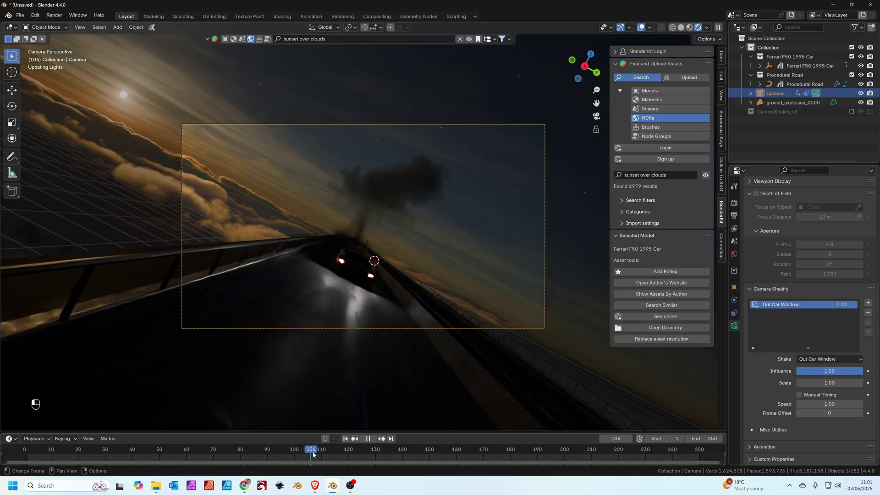
{"action": "left_click_drag", "start_coordinate": [283, 455], "coordinate": [38, 450]}
{"action": "key", "text": "space"}
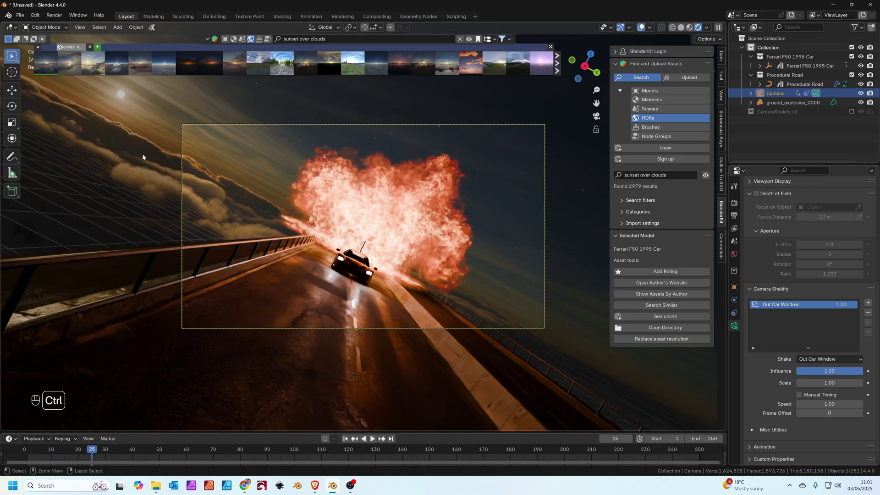
{"action": "key", "text": "ctrl+s"}
Save the file as Explosion test 2.blend
{"action": "left_click", "coordinate": [326, 164]}
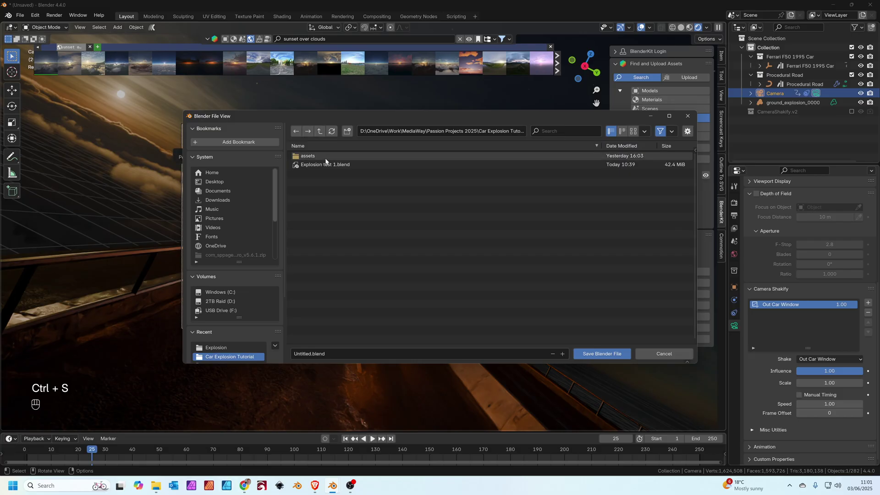
{"action": "key", "text": "KP_Add"}
{"action": "key", "text": "Return"}
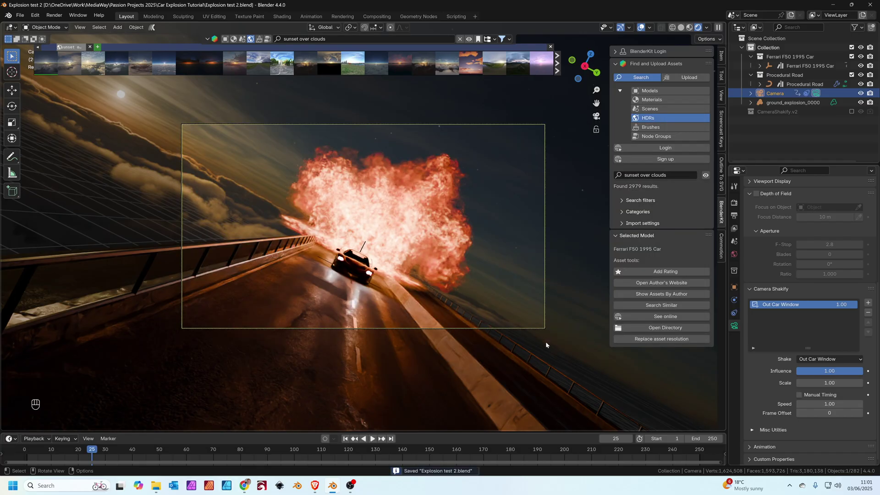
Set the Color Management Look to Medium High Contrast
{"action": "left_click", "coordinate": [733, 203]}
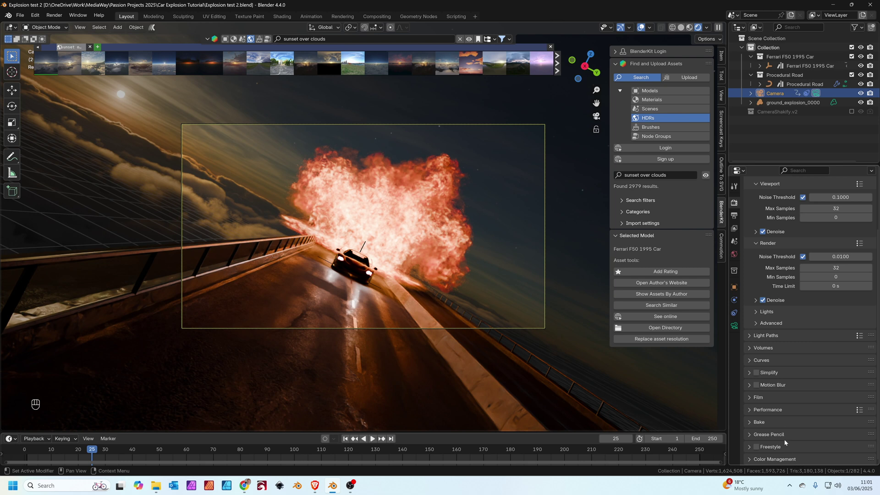
{"action": "scroll", "coordinate": [810, 418], "scroll_direction": "down", "scroll_amount": 5}
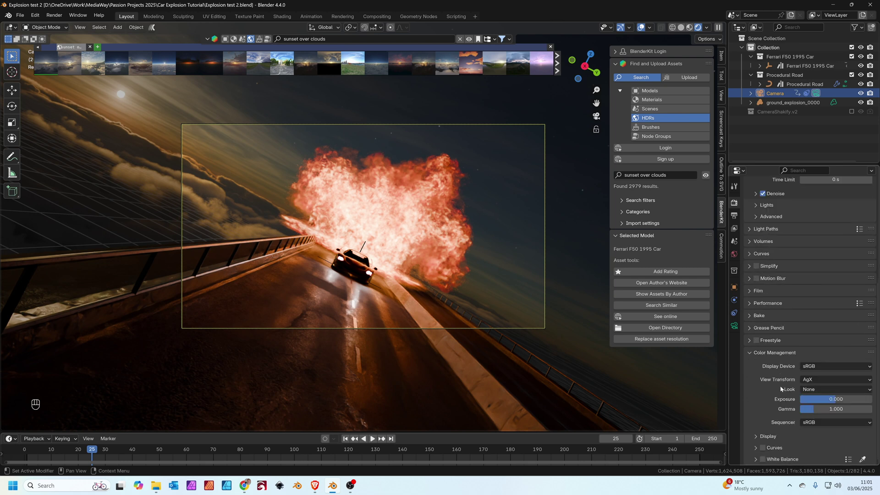
{"action": "left_click", "coordinate": [821, 388]}
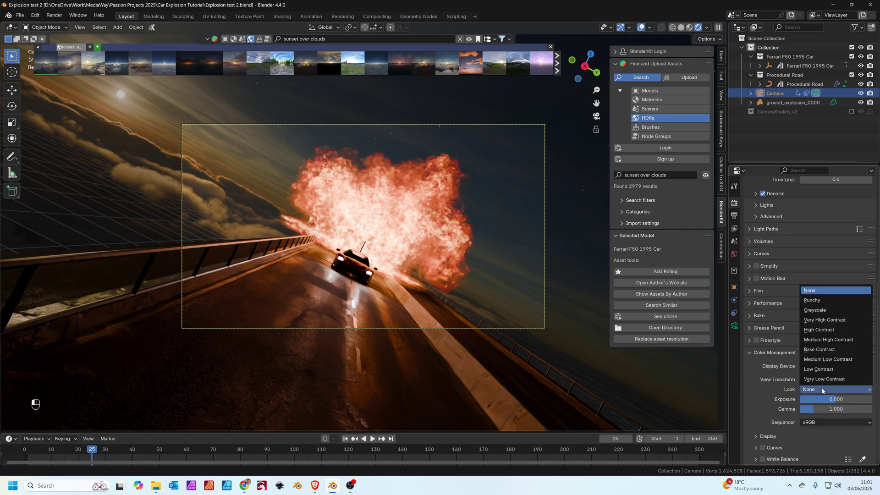
{"action": "left_click", "coordinate": [842, 340]}
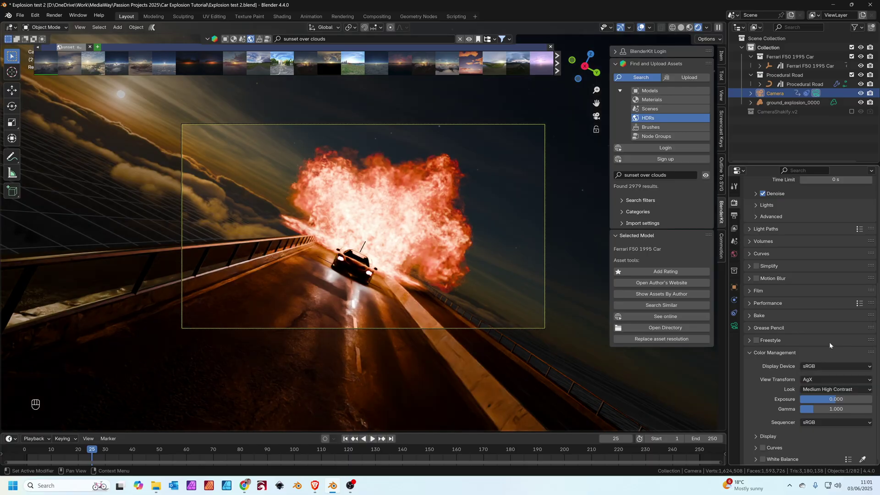
{"action": "left_click", "coordinate": [376, 17]}
Render the frame with F12 and add a Glare node to the compositor
{"action": "scroll", "coordinate": [455, 227], "scroll_direction": "up", "scroll_amount": 2}
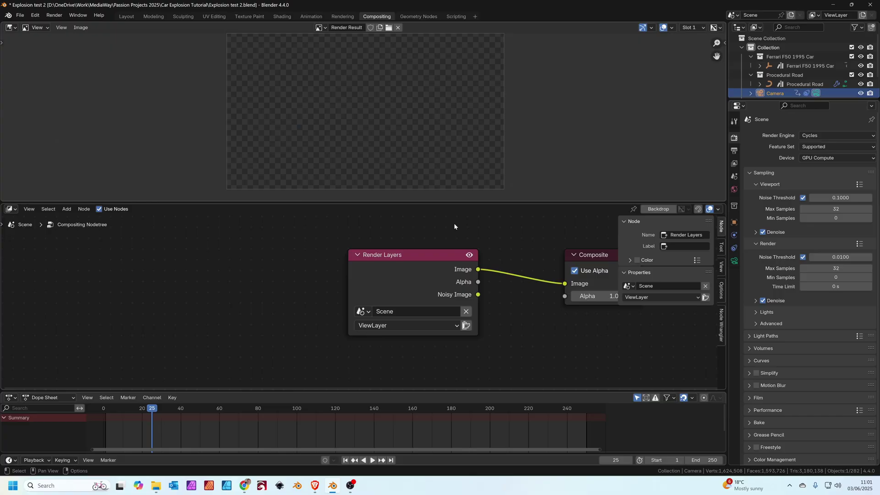
{"action": "key", "text": "F12"}
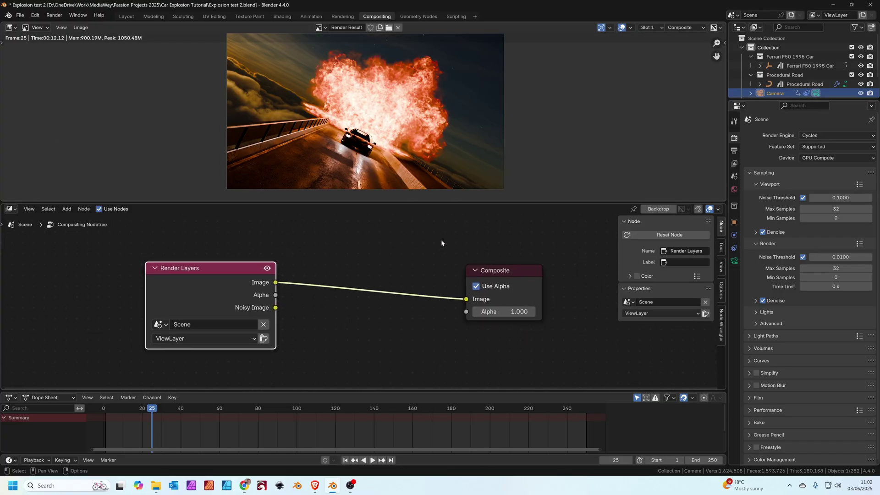
{"action": "key", "text": "shift+a"}
{"action": "left_click", "coordinate": [439, 238]}
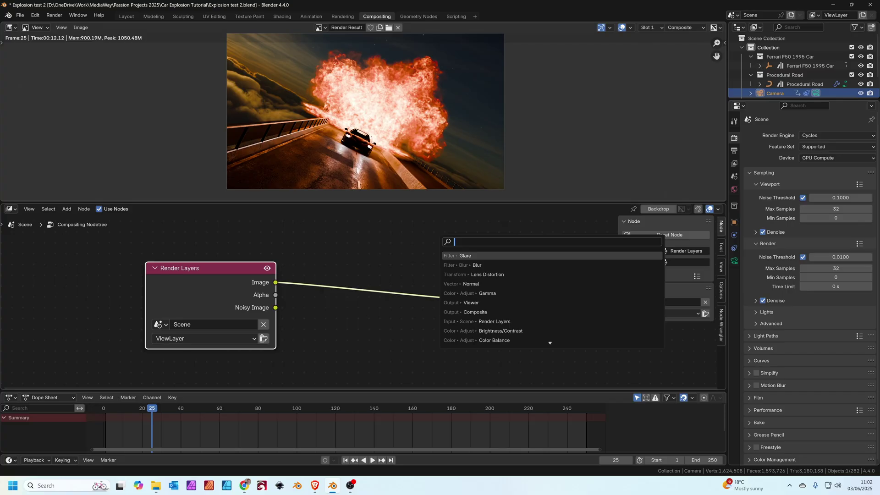
{"action": "type", "text": "glare"}
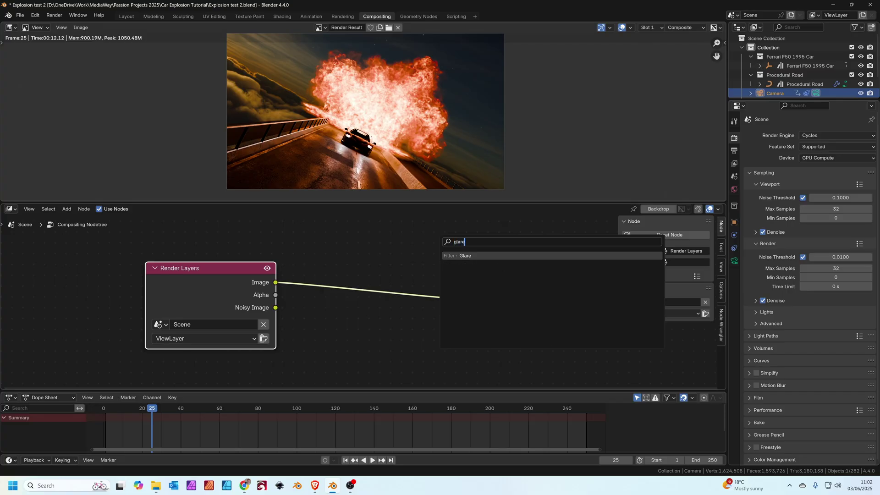
{"action": "key", "text": "Return"}
Insert the Glare node between Render Layers and Composite as Bloom with strength 0.112
{"action": "left_click", "coordinate": [364, 294]}
{"action": "left_click", "coordinate": [365, 294]}
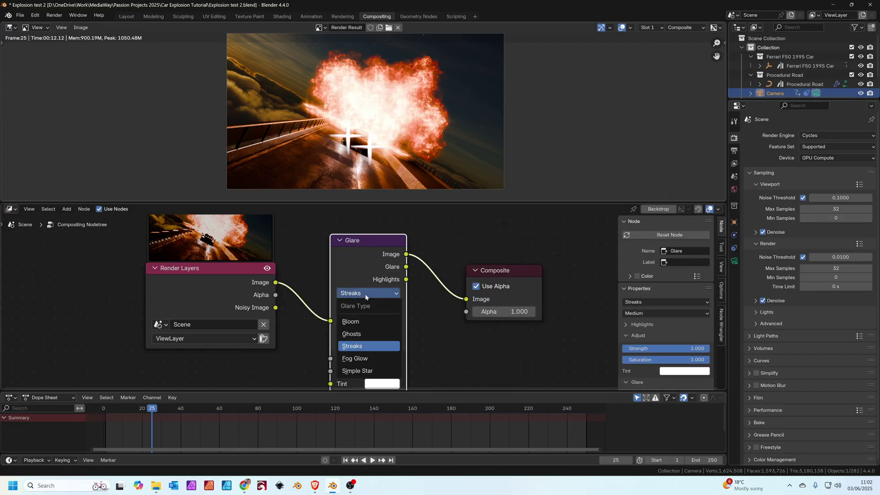
{"action": "left_click", "coordinate": [362, 320]}
{"action": "scroll", "coordinate": [372, 317], "scroll_direction": "down", "scroll_amount": 1}
{"action": "mouse_move", "coordinate": [399, 297]}
{"action": "left_mouse_down"}
{"action": "mouse_move", "coordinate": [354, 296]}
{"action": "mouse_move", "coordinate": [367, 296]}
{"action": "left_mouse_up"}
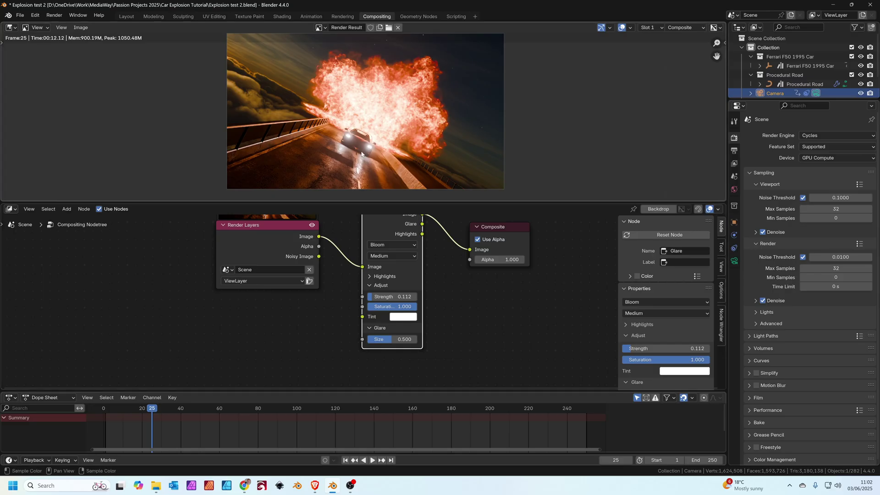
{"action": "scroll", "coordinate": [364, 152], "scroll_direction": "up", "scroll_amount": 1}
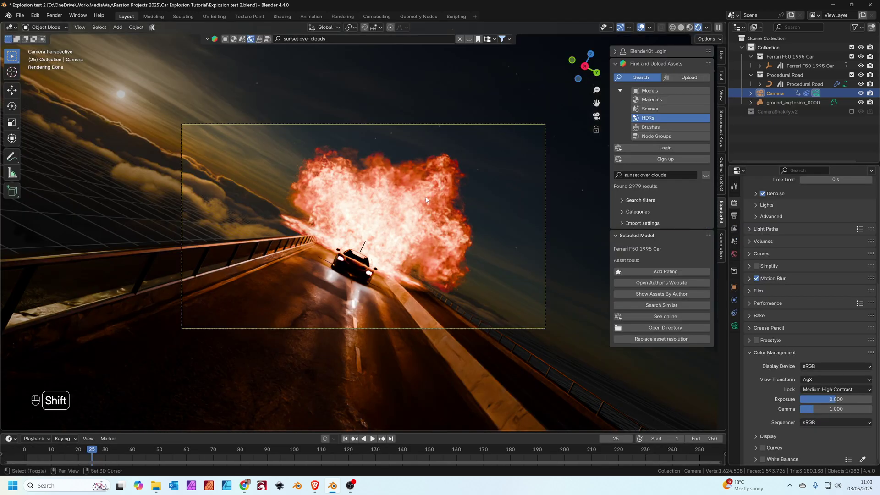
Lower the camera to Z 0.79388 m, go to frame 41, and save the file
{"action": "key", "text": "shift+grave"}
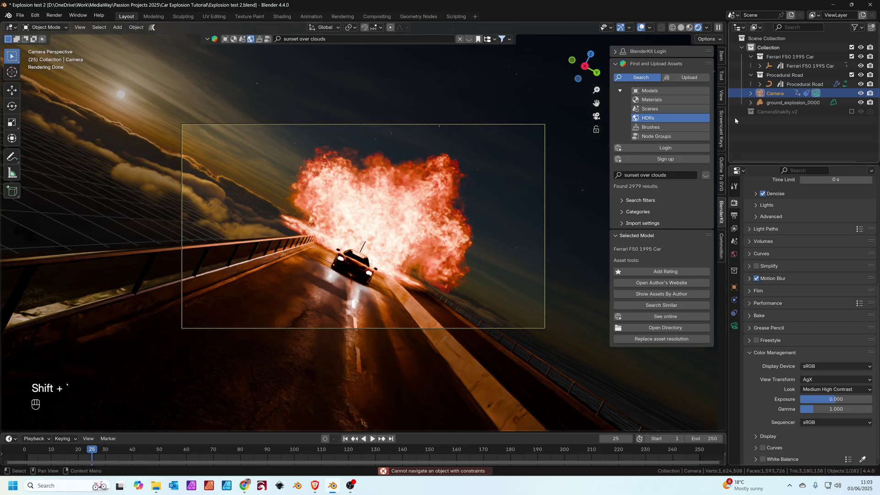
{"action": "left_click", "coordinate": [721, 56]}
{"action": "left_click_drag", "start_coordinate": [651, 92], "coordinate": [619, 92]}
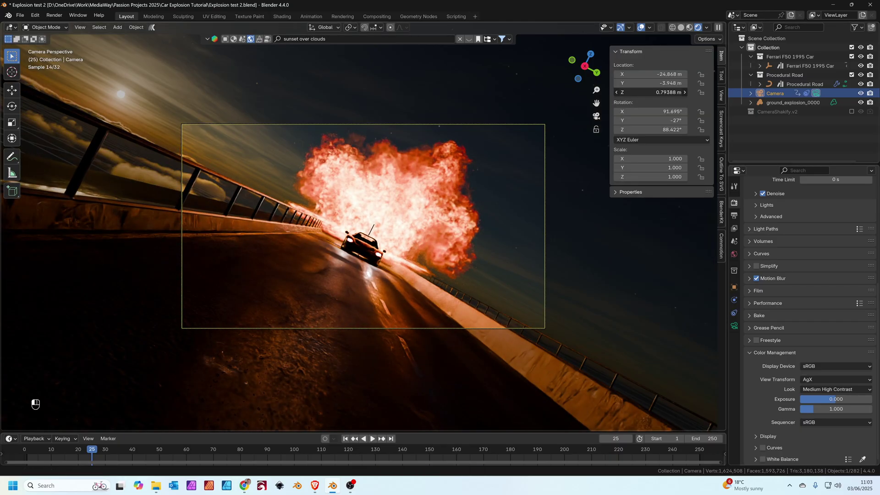
{"action": "left_click_drag", "start_coordinate": [91, 451], "coordinate": [134, 452]}
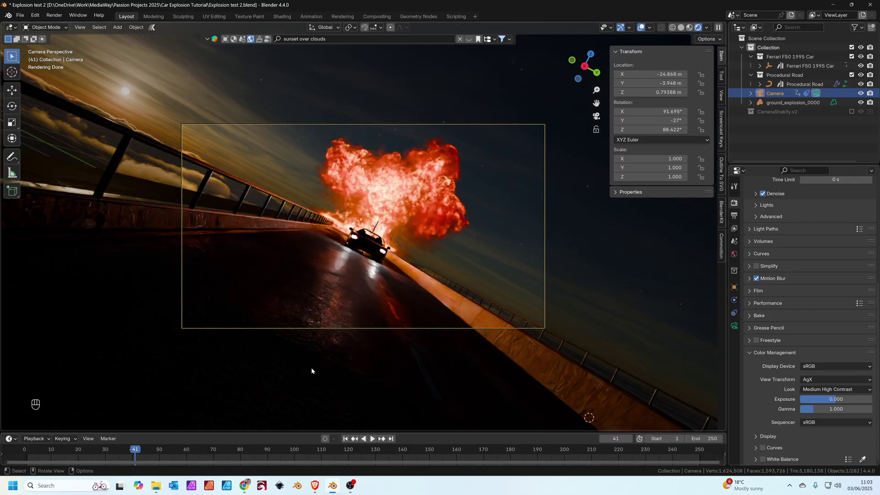
{"action": "key", "text": "ctrl+s"}
{"action": "left_click", "coordinate": [734, 215]}
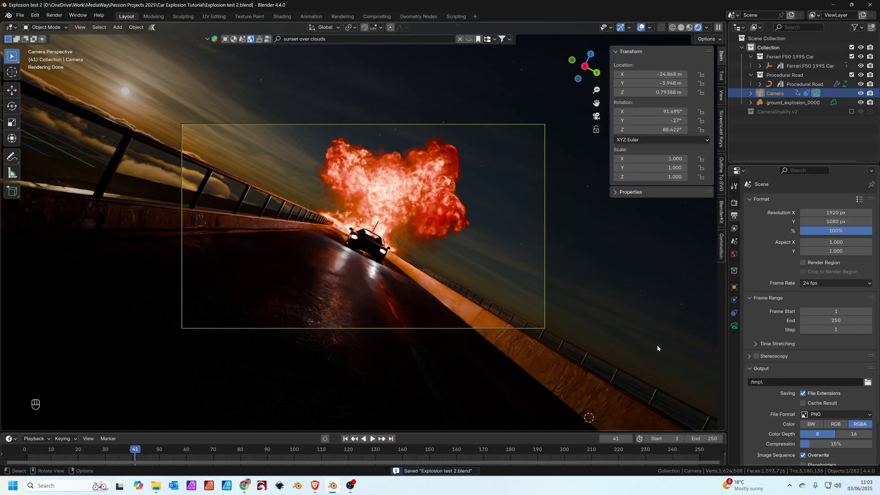
Set Frame End to 150, output to the project folder, and use FFmpeg Video format
{"action": "left_click", "coordinate": [806, 320]}
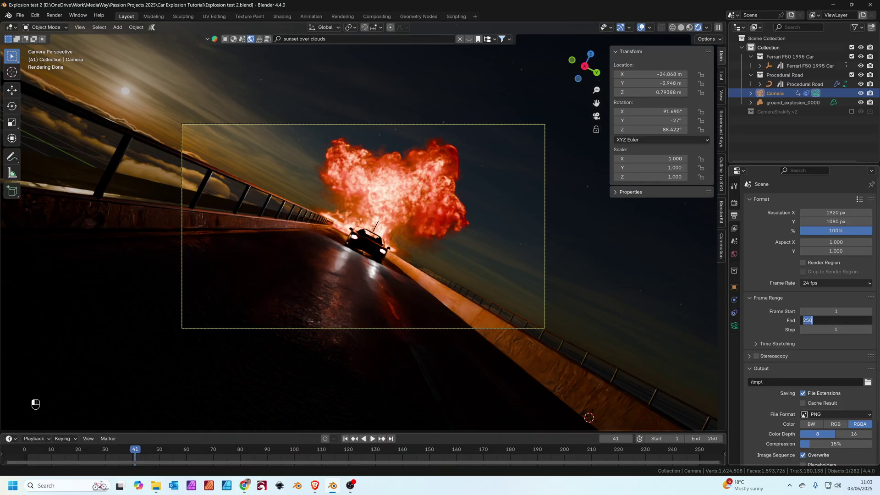
{"action": "type", "text": "150"}
{"action": "key", "text": "Return"}
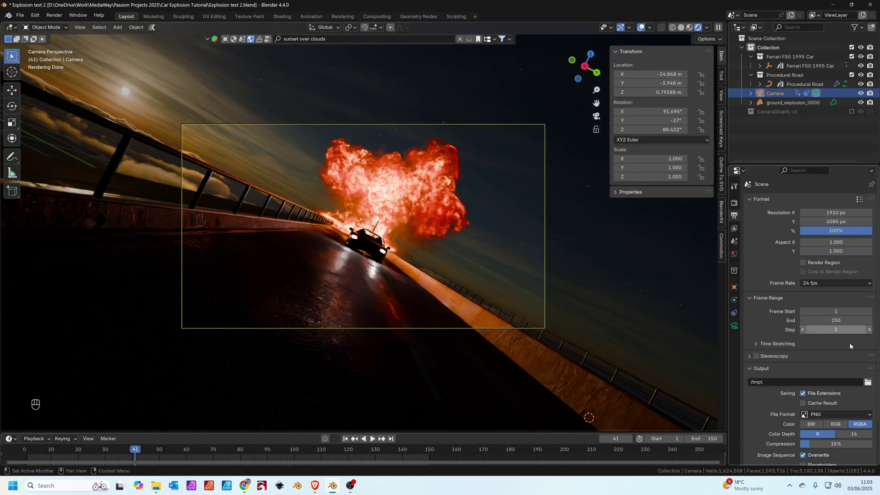
{"action": "left_click", "coordinate": [871, 384]}
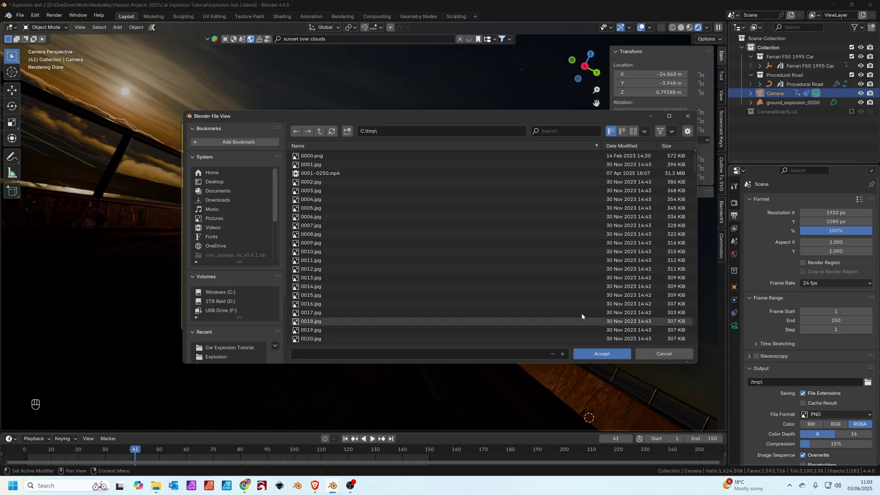
{"action": "left_click", "coordinate": [823, 370]}
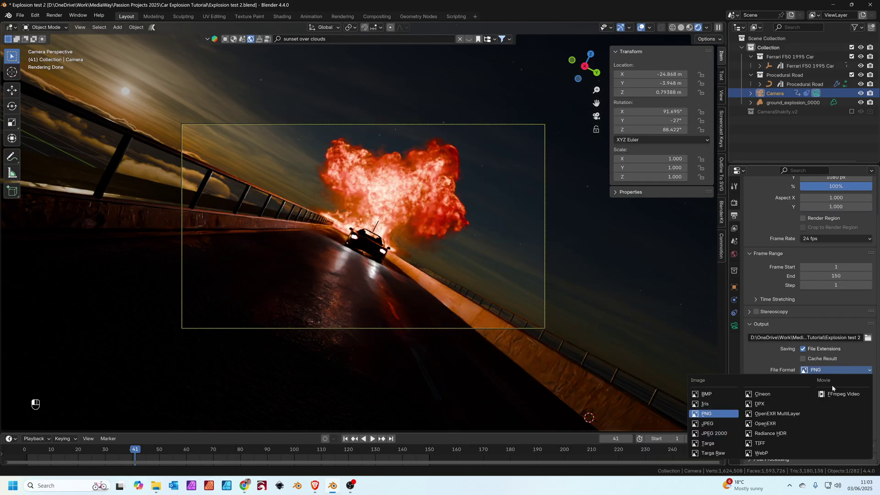
{"action": "left_click", "coordinate": [838, 394]}
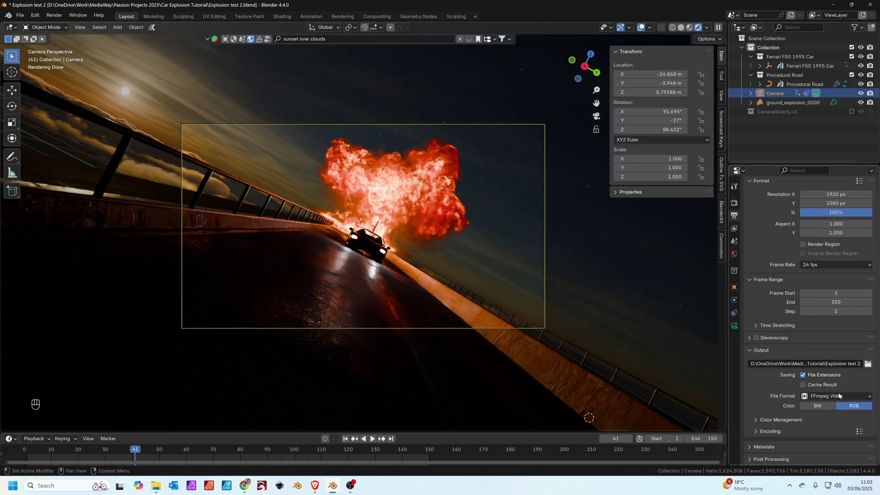
Use the MPEG-4 container with Perceptually Lossless output quality
{"action": "scroll", "coordinate": [788, 393], "scroll_direction": "down", "scroll_amount": 6}
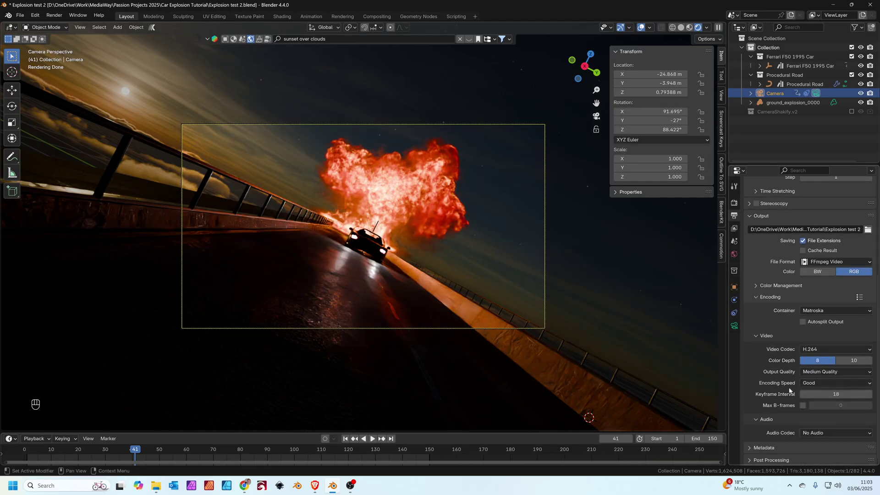
{"action": "left_click", "coordinate": [840, 309]}
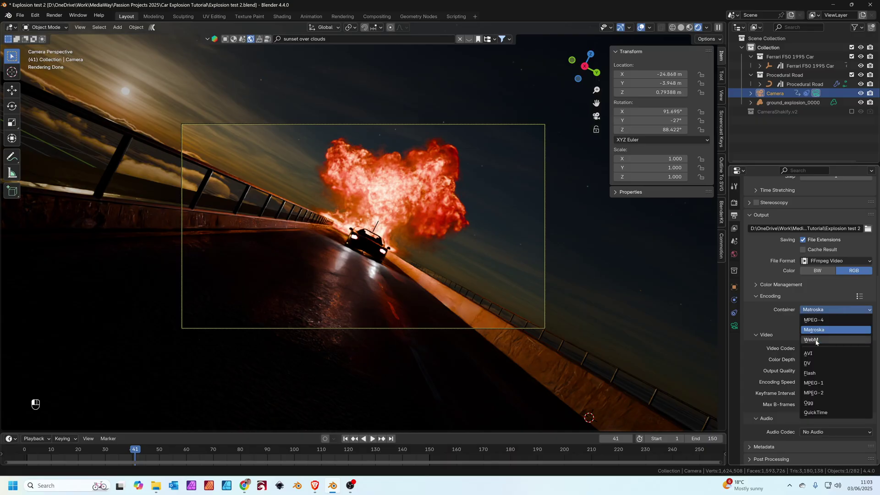
{"action": "left_click", "coordinate": [805, 320]}
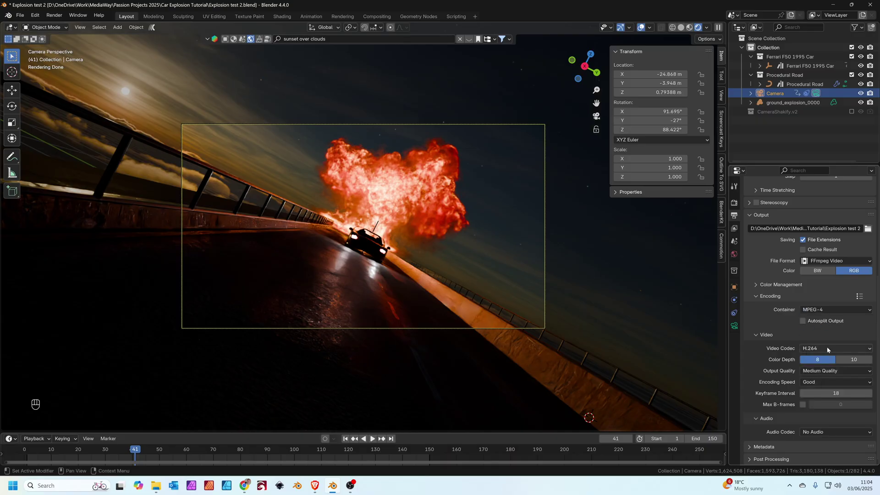
{"action": "left_click", "coordinate": [823, 370]}
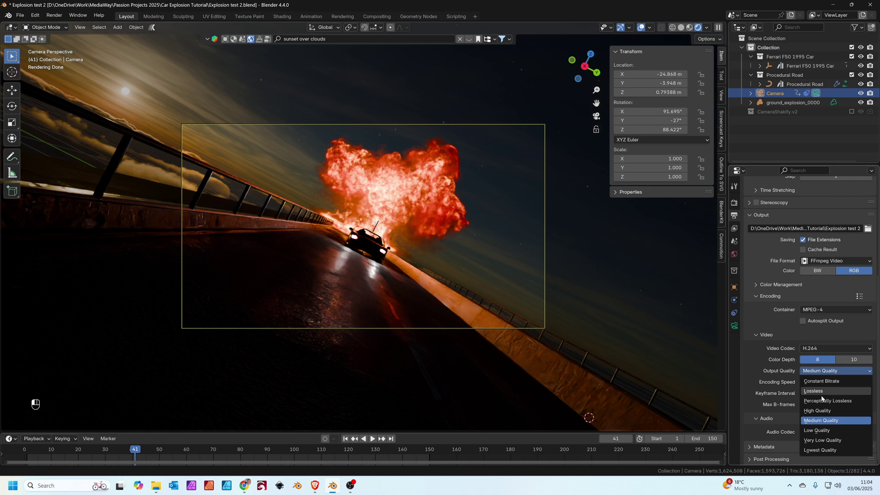
{"action": "left_click", "coordinate": [824, 402]}
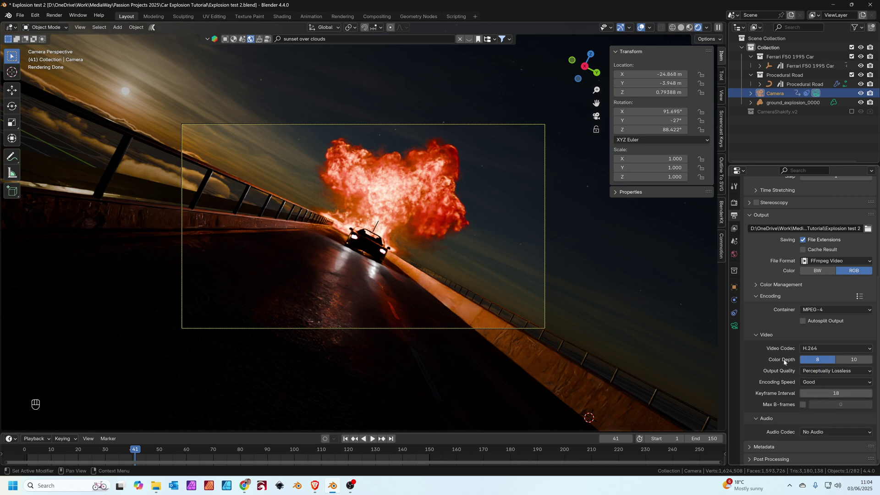
{"action": "scroll", "coordinate": [784, 361], "scroll_direction": "up", "scroll_amount": 10}
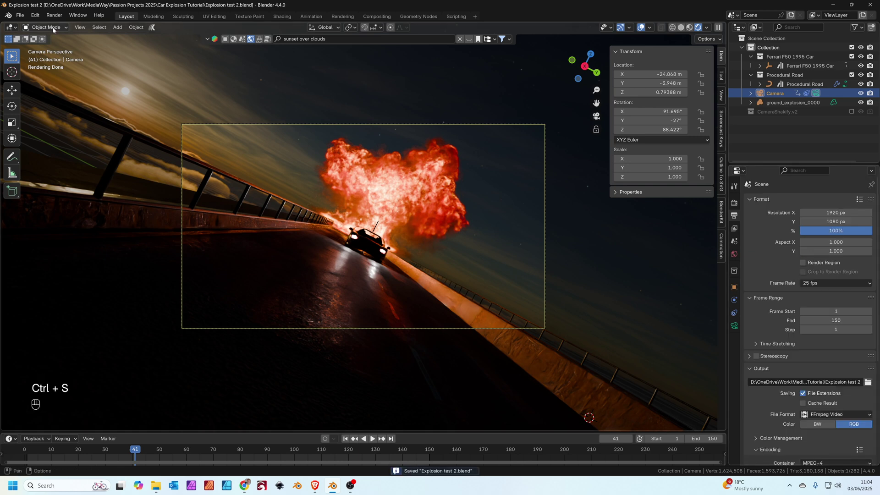